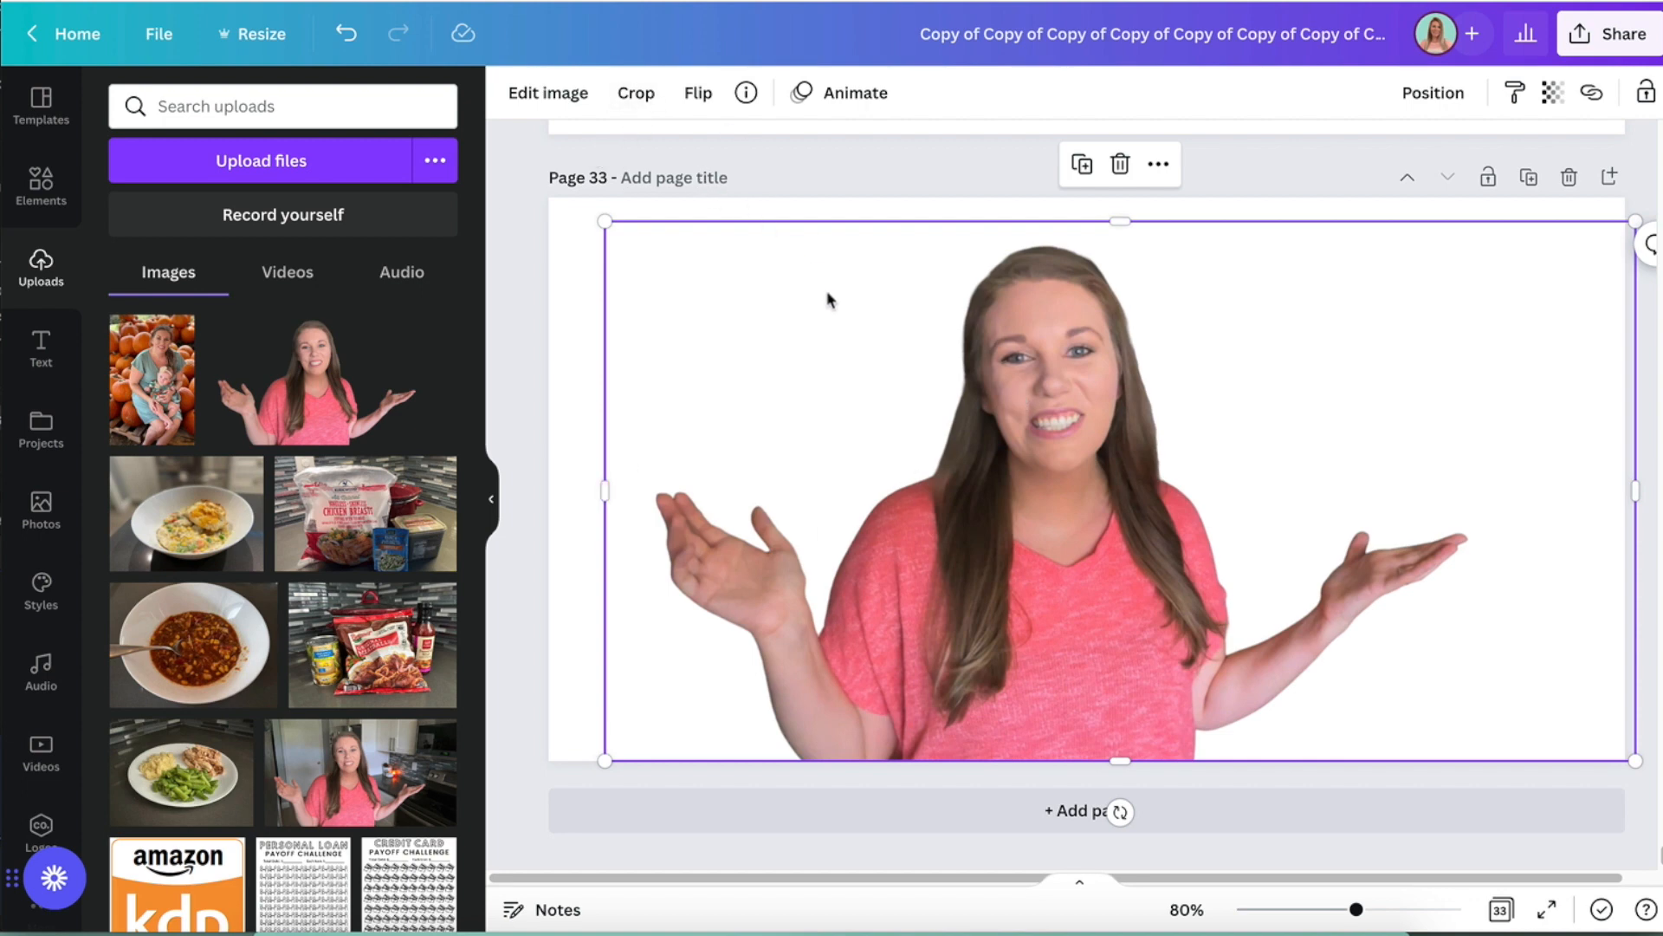
- Apply the Glow shadow effect to the cutout photo of the woman on page 33
click(538, 93)
scroll(263, 475, down, 6)
scroll(264, 472, down, 5)
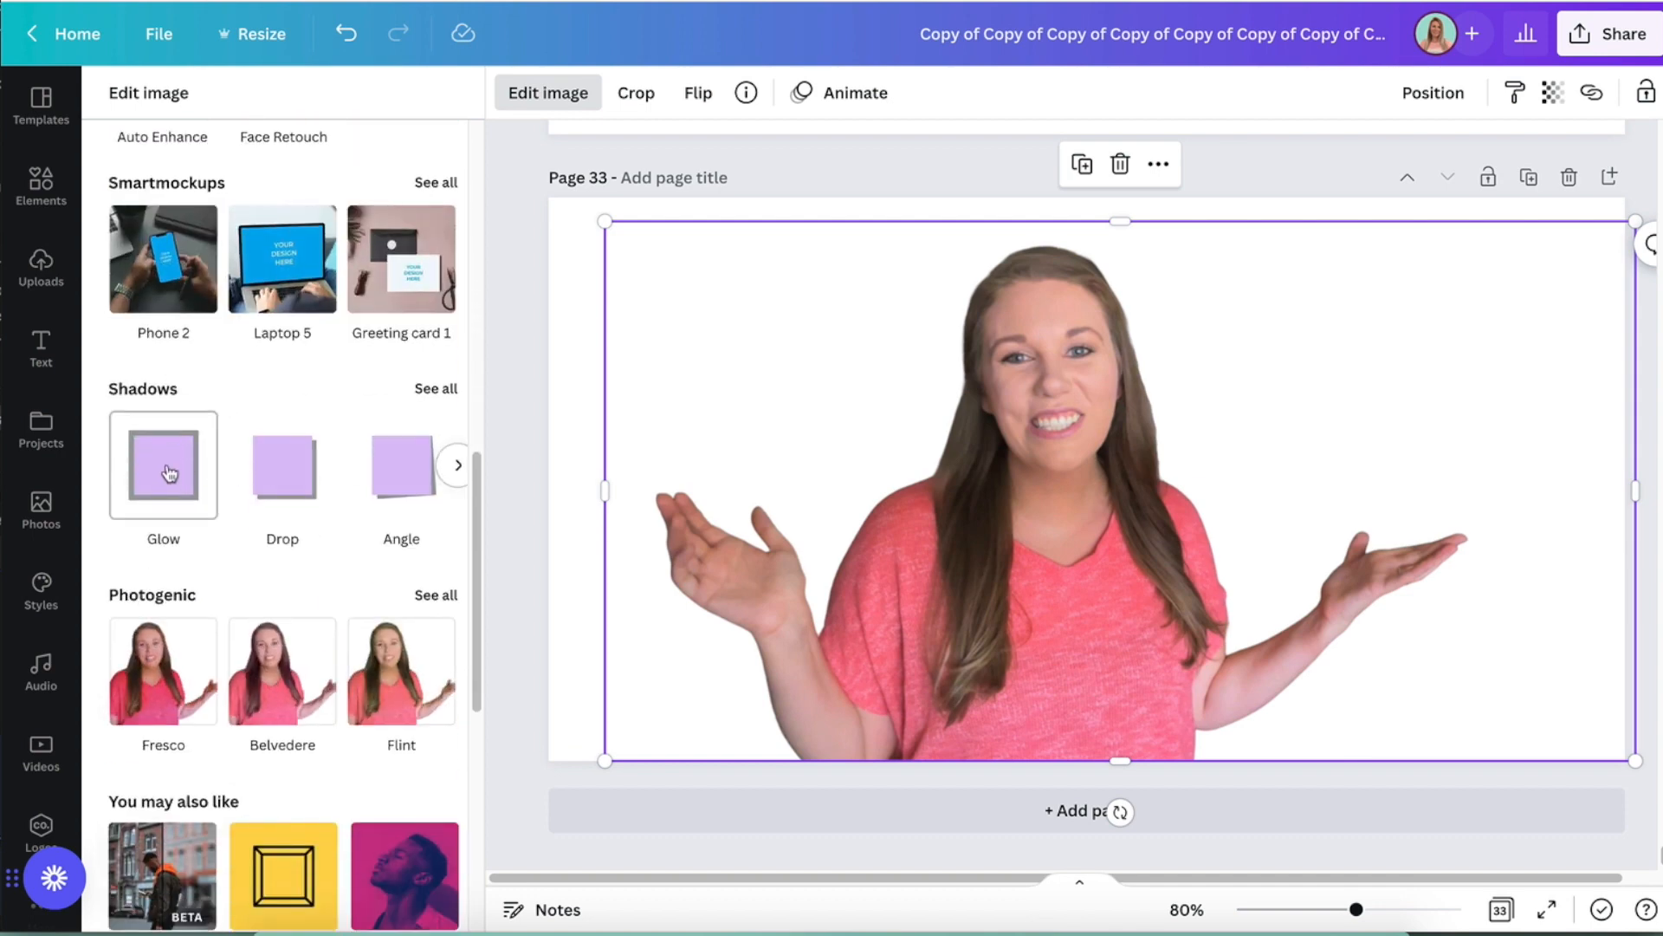
click(167, 471)
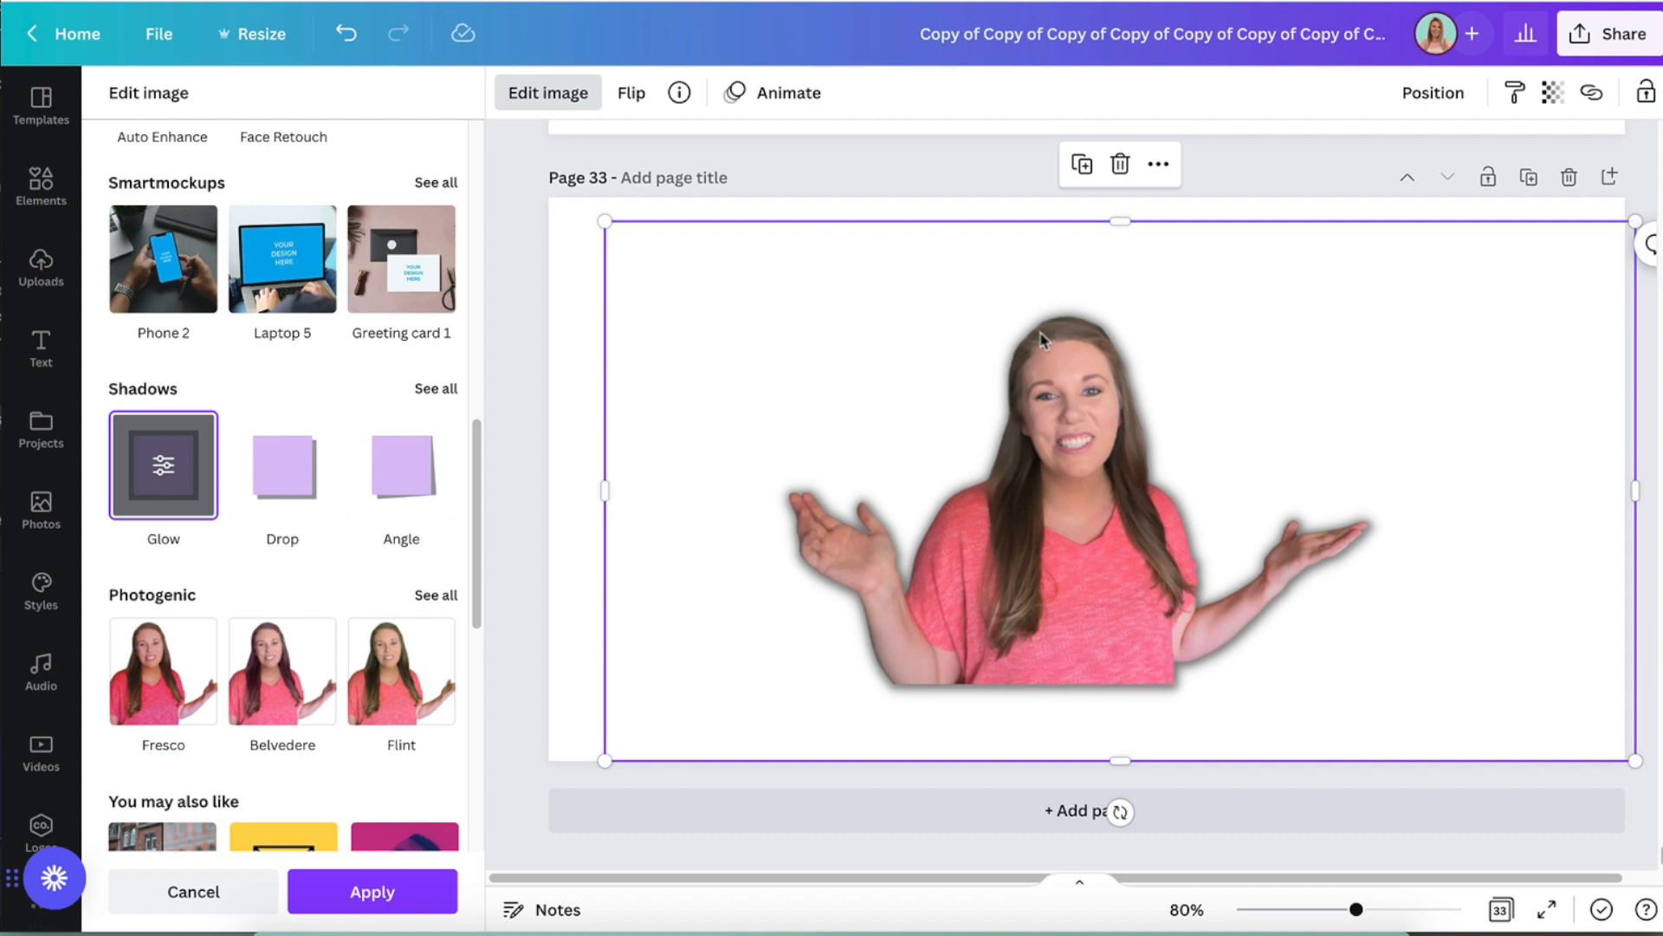
- Set the photo's glow to size 12, transparency 43 and blur 6, and open its colour choices
click(163, 467)
drag(145, 194, 212, 208)
drag(283, 263, 614, 267)
drag(396, 276, 260, 265)
mouse_move(196, 335)
mouse_down()
mouse_move(373, 338)
mouse_move(328, 359)
mouse_move(213, 338)
mouse_up()
click(436, 385)
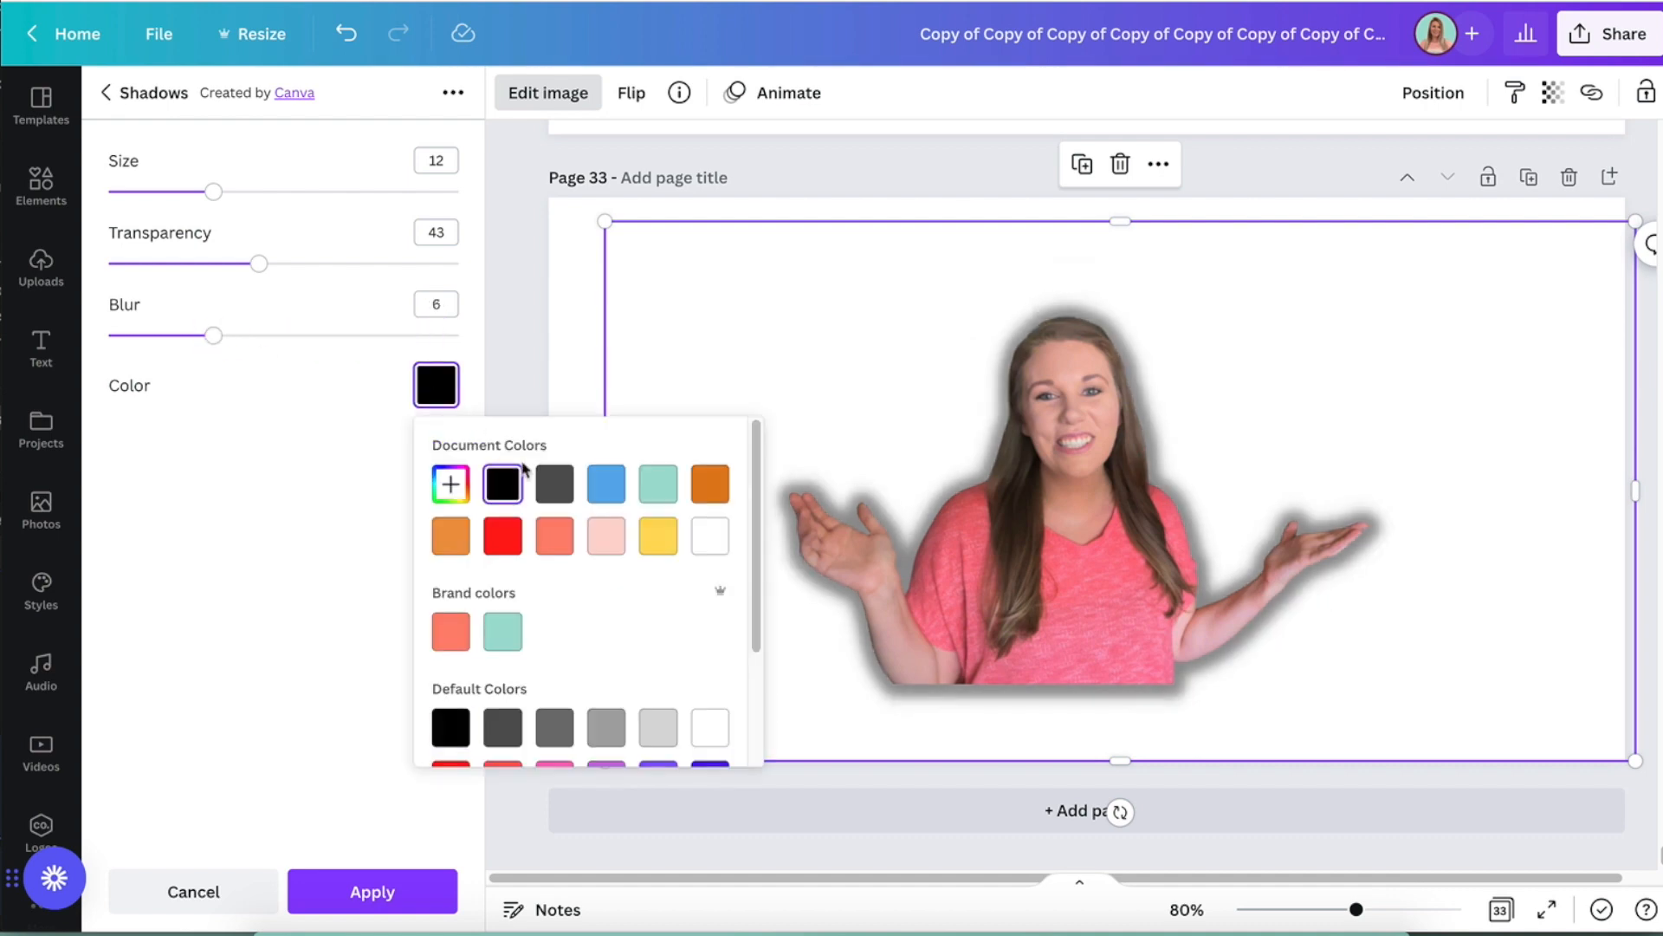
- Set the page background to coral from the document colours, and move and enlarge the cutout photo on the page
click(568, 243)
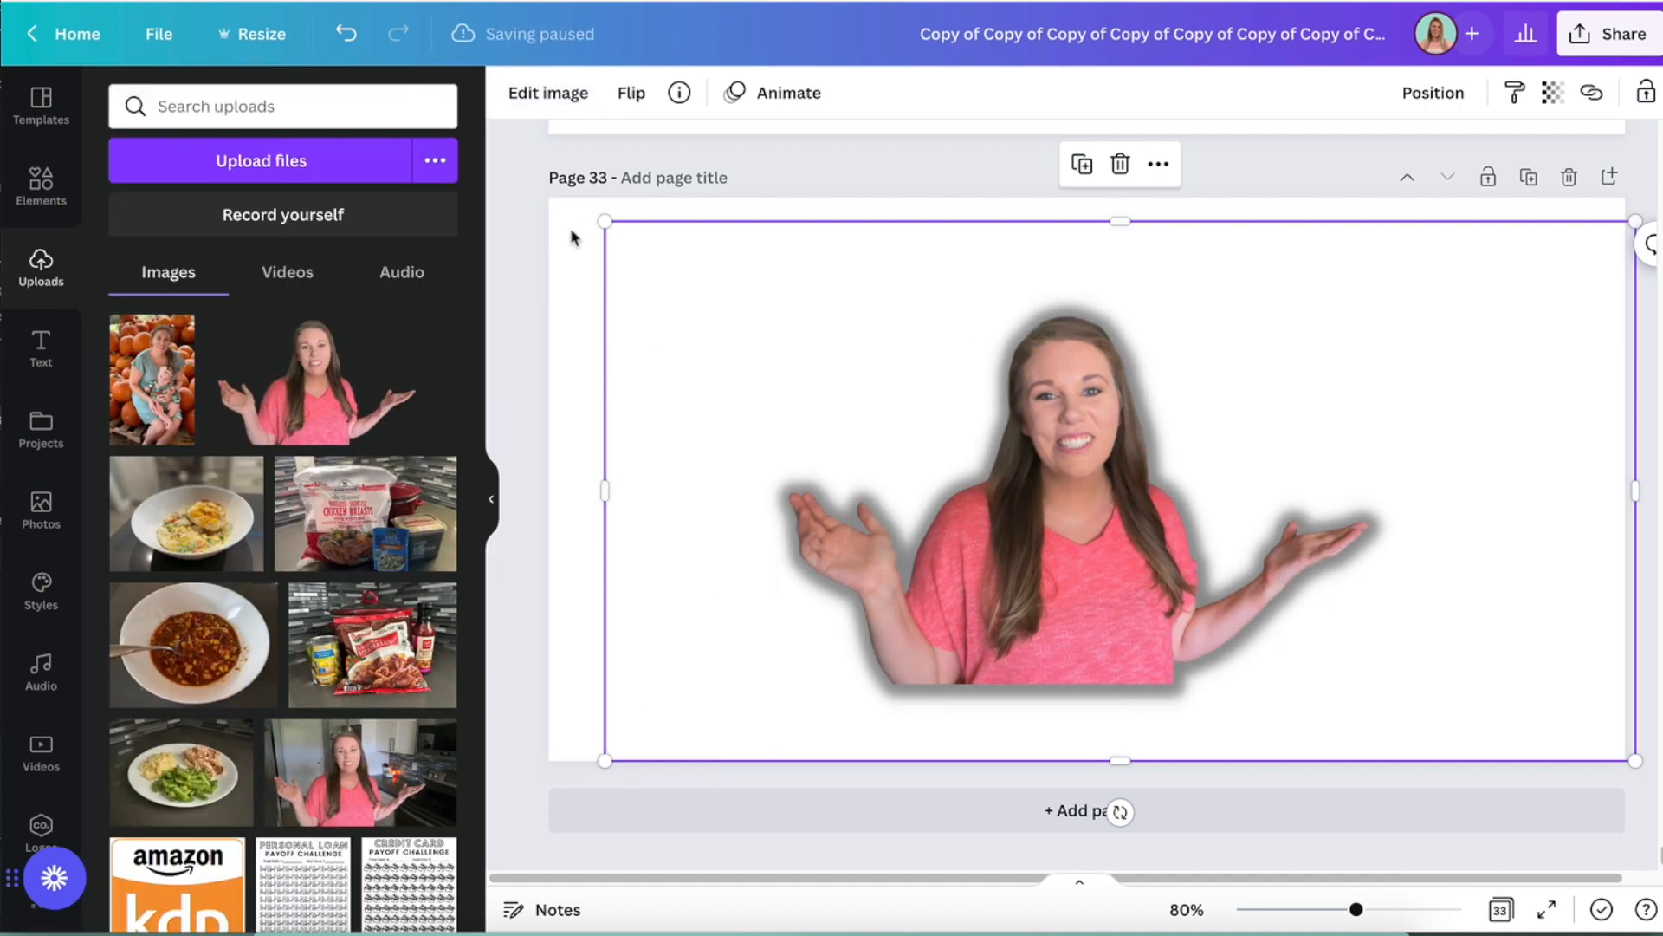
click(512, 91)
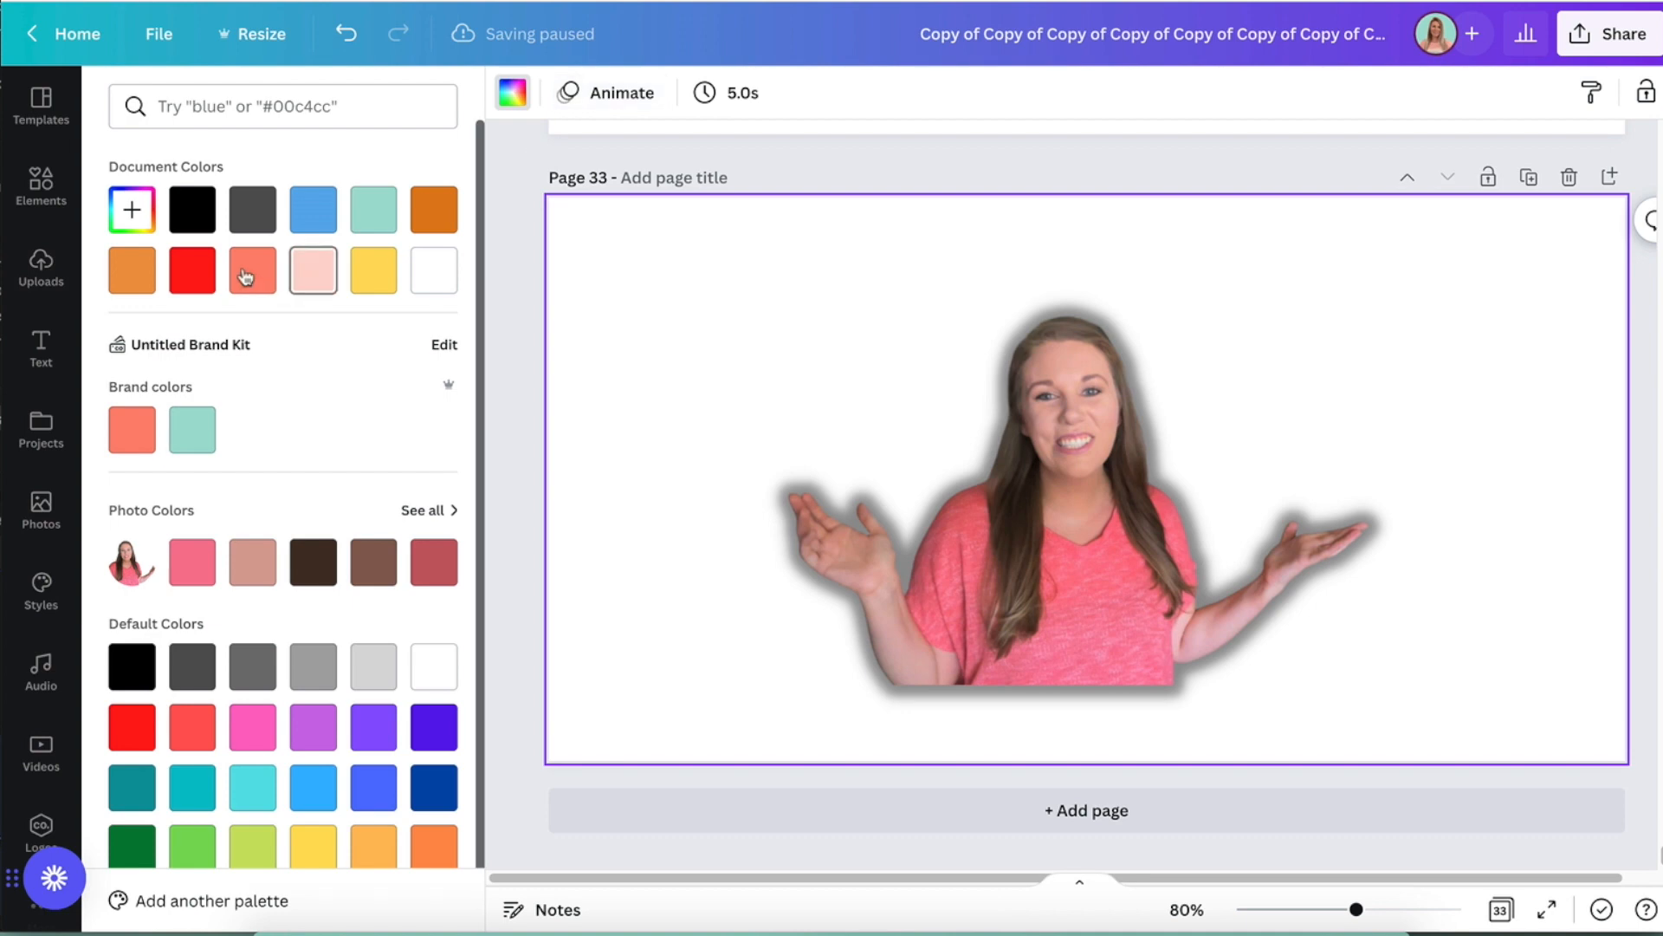
click(252, 282)
drag(1251, 583, 1313, 531)
drag(807, 639, 520, 824)
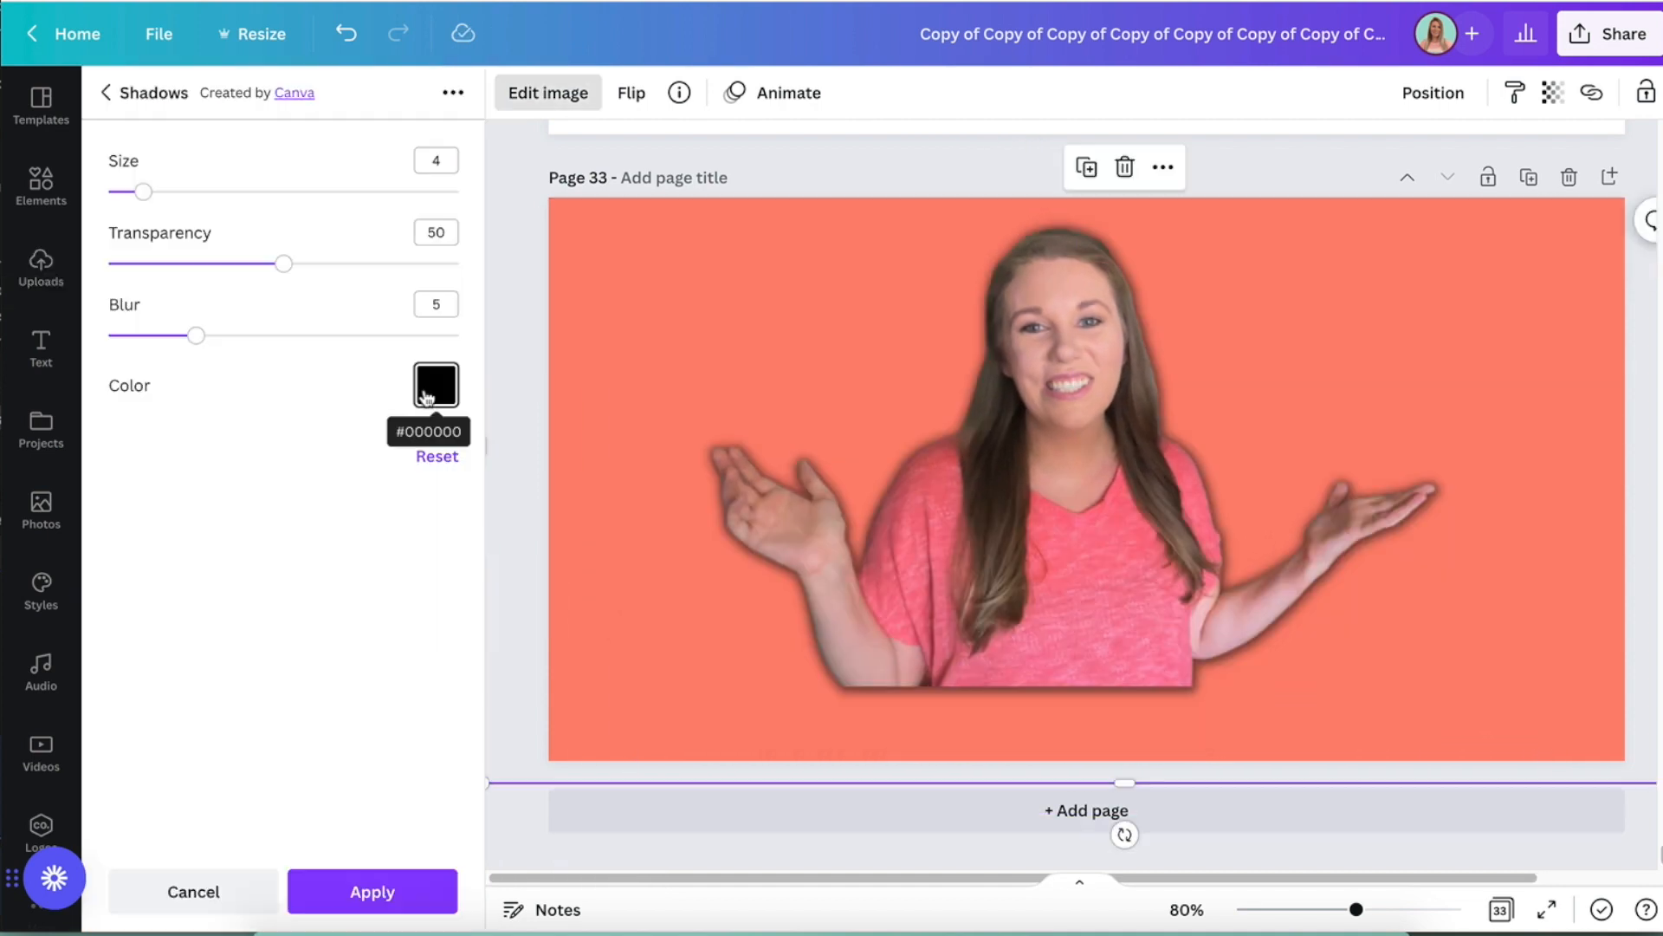
- Change the photo's glow to white with size 22, transparency 69 and blur 19
click(426, 397)
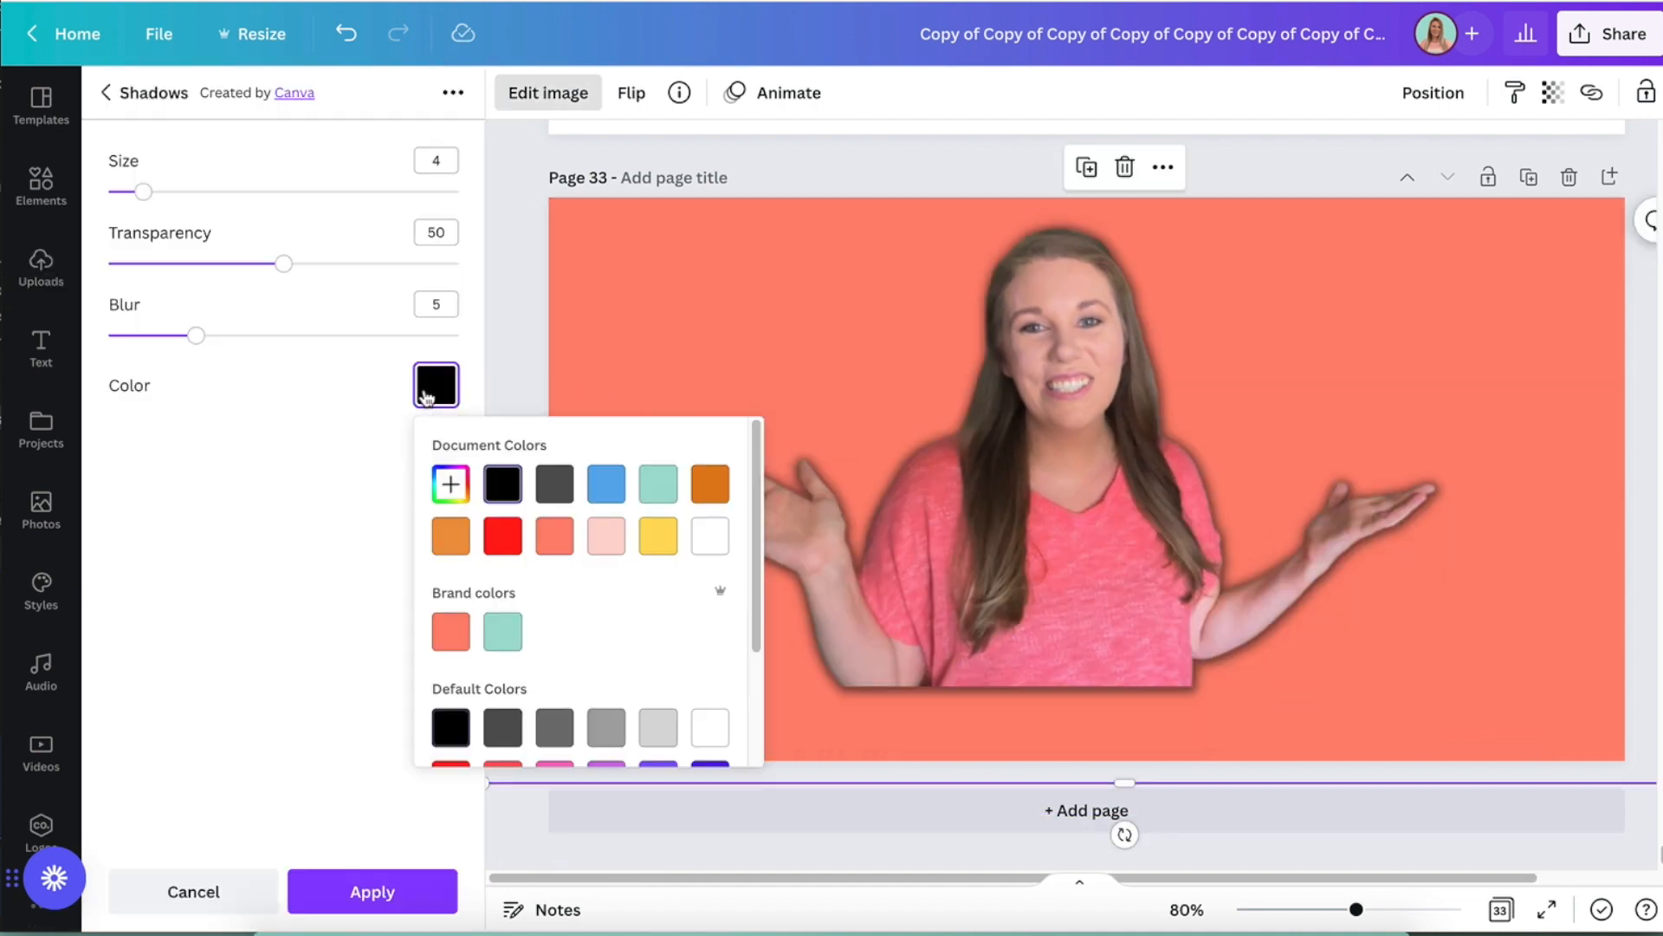
click(708, 537)
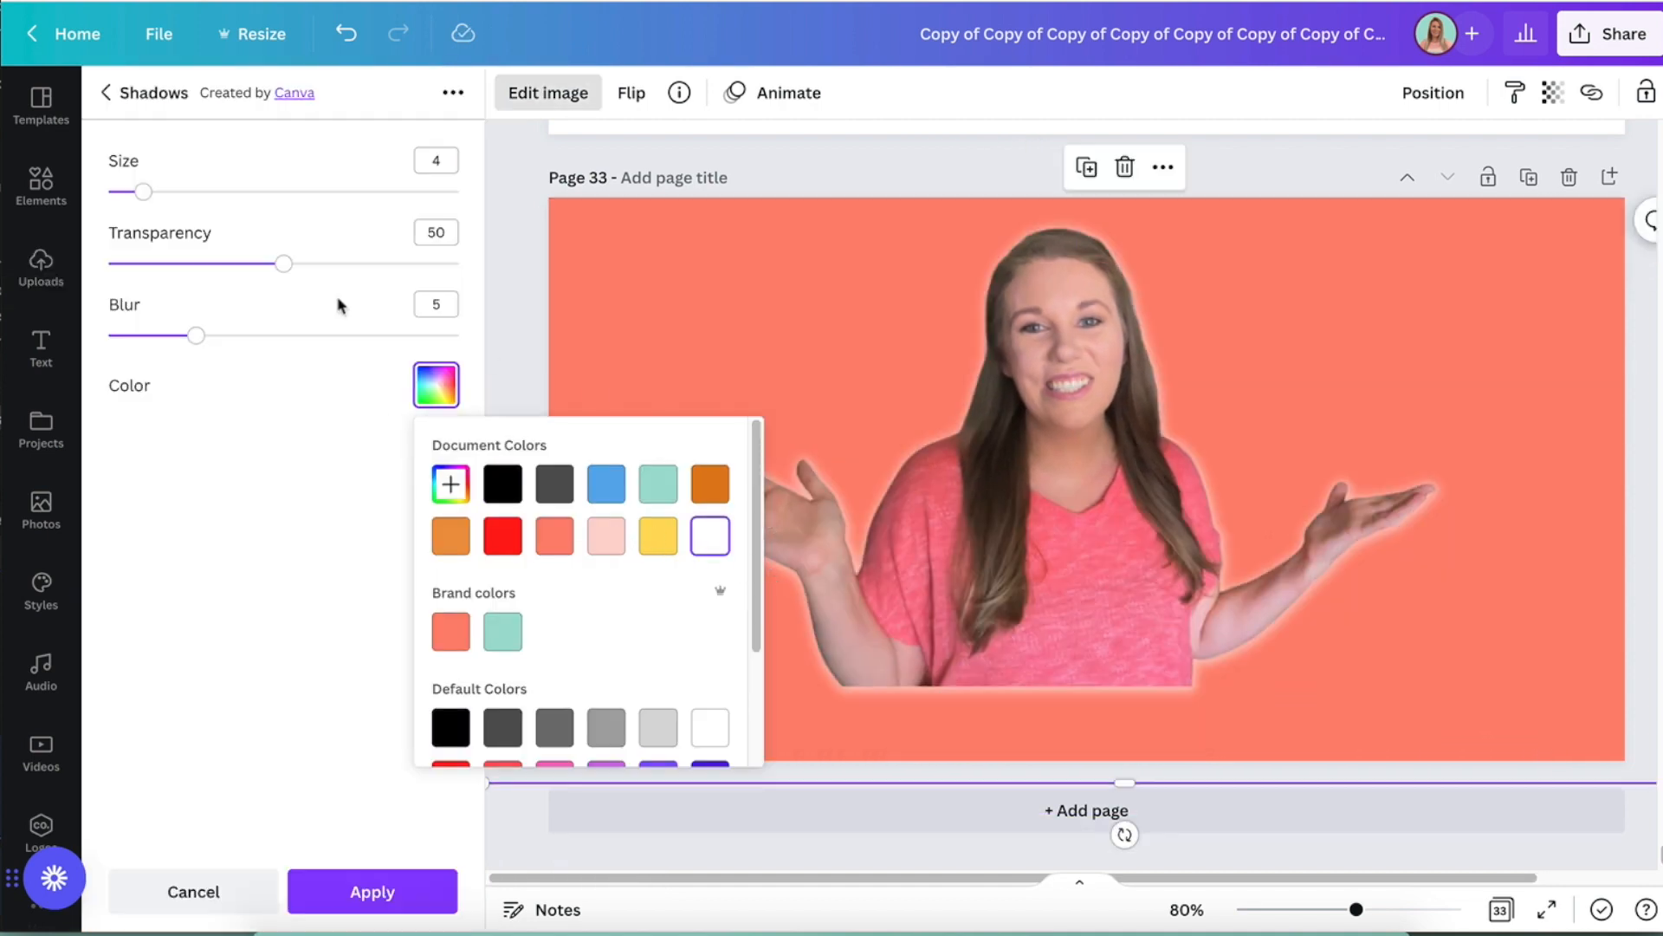
drag(145, 195, 300, 192)
drag(283, 262, 349, 264)
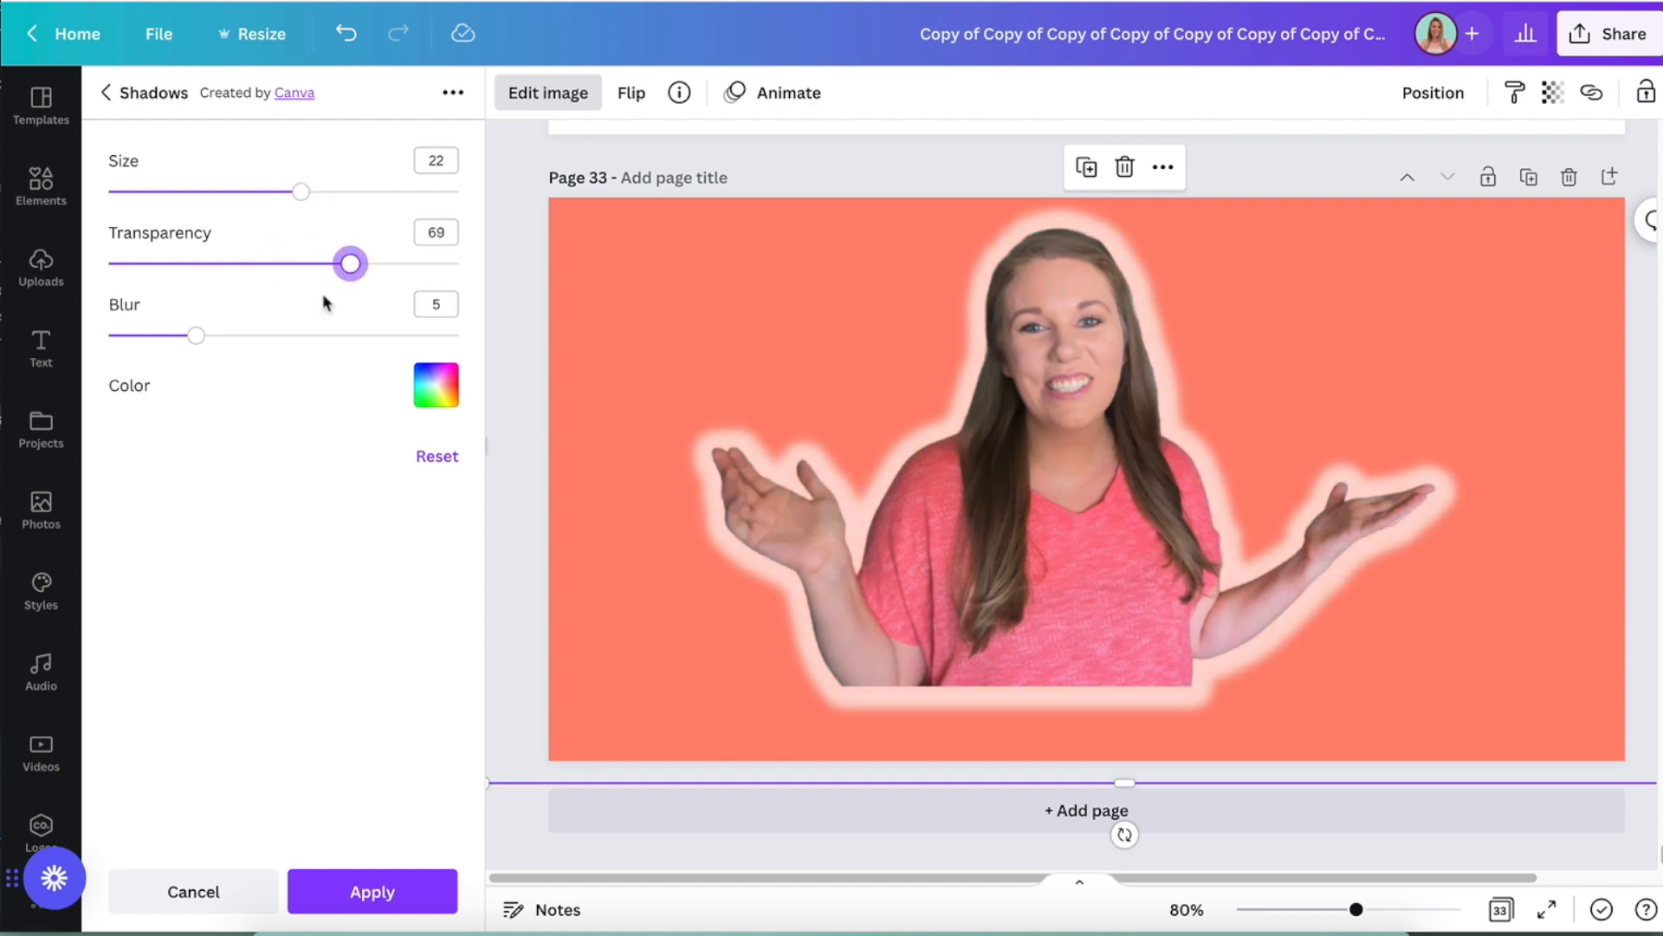
drag(197, 337, 441, 335)
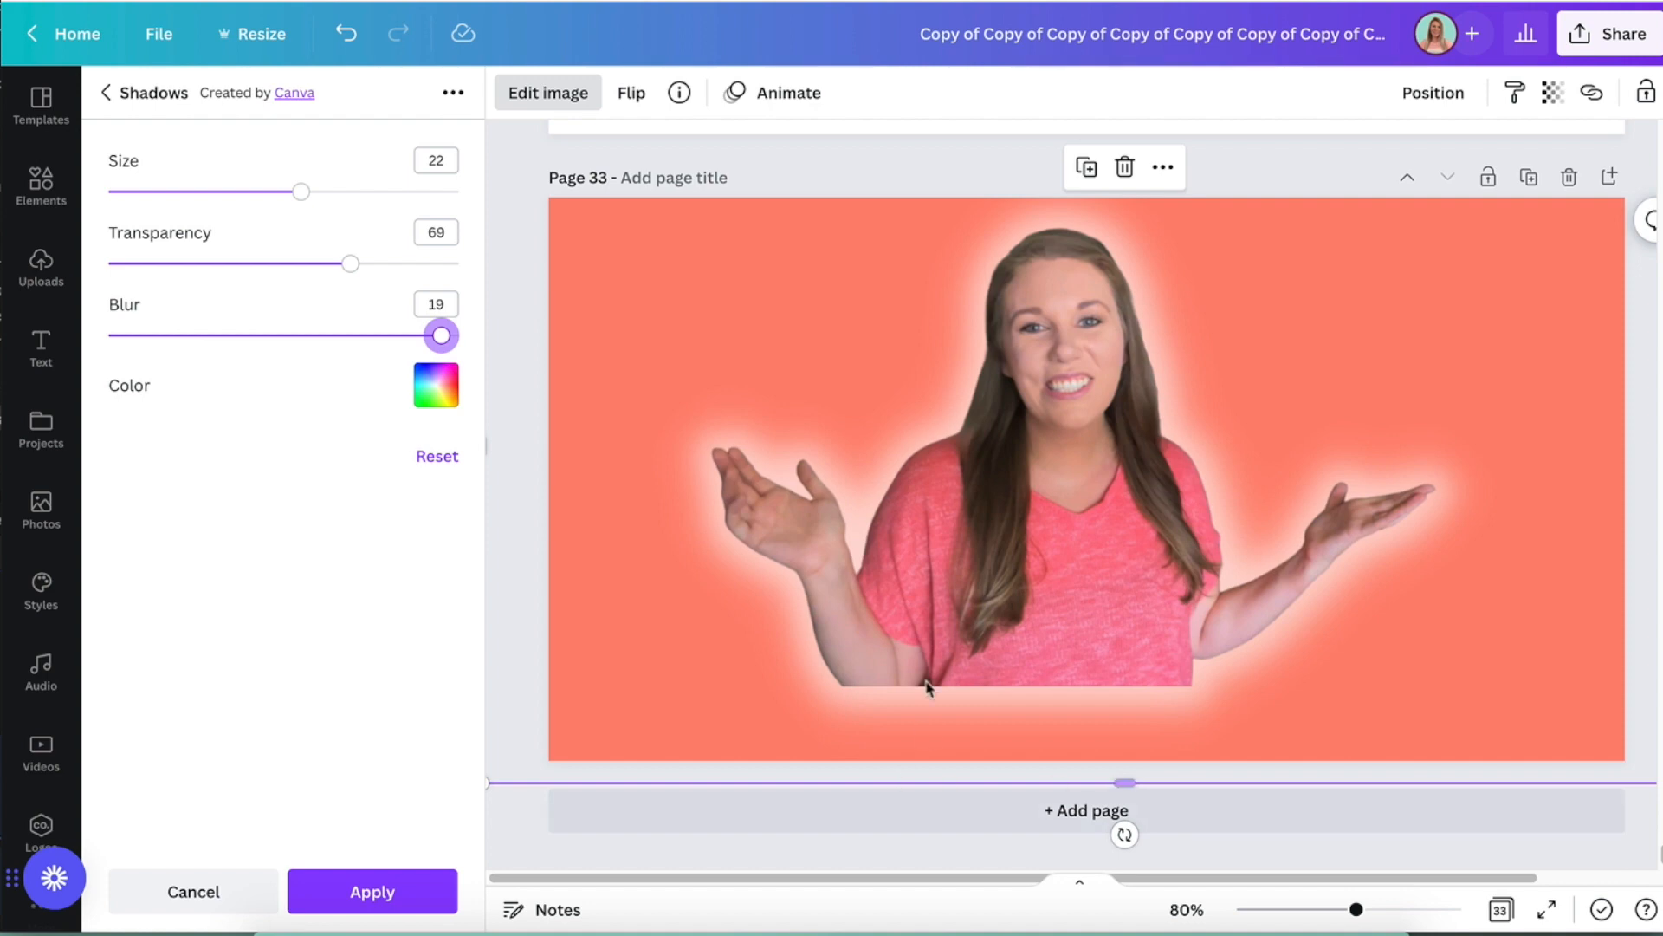
- Enlarge the glowing photo to about 1,433 × 830 and move it toward the right side of the page
scroll(798, 698, down, 1)
drag(487, 766, 492, 841)
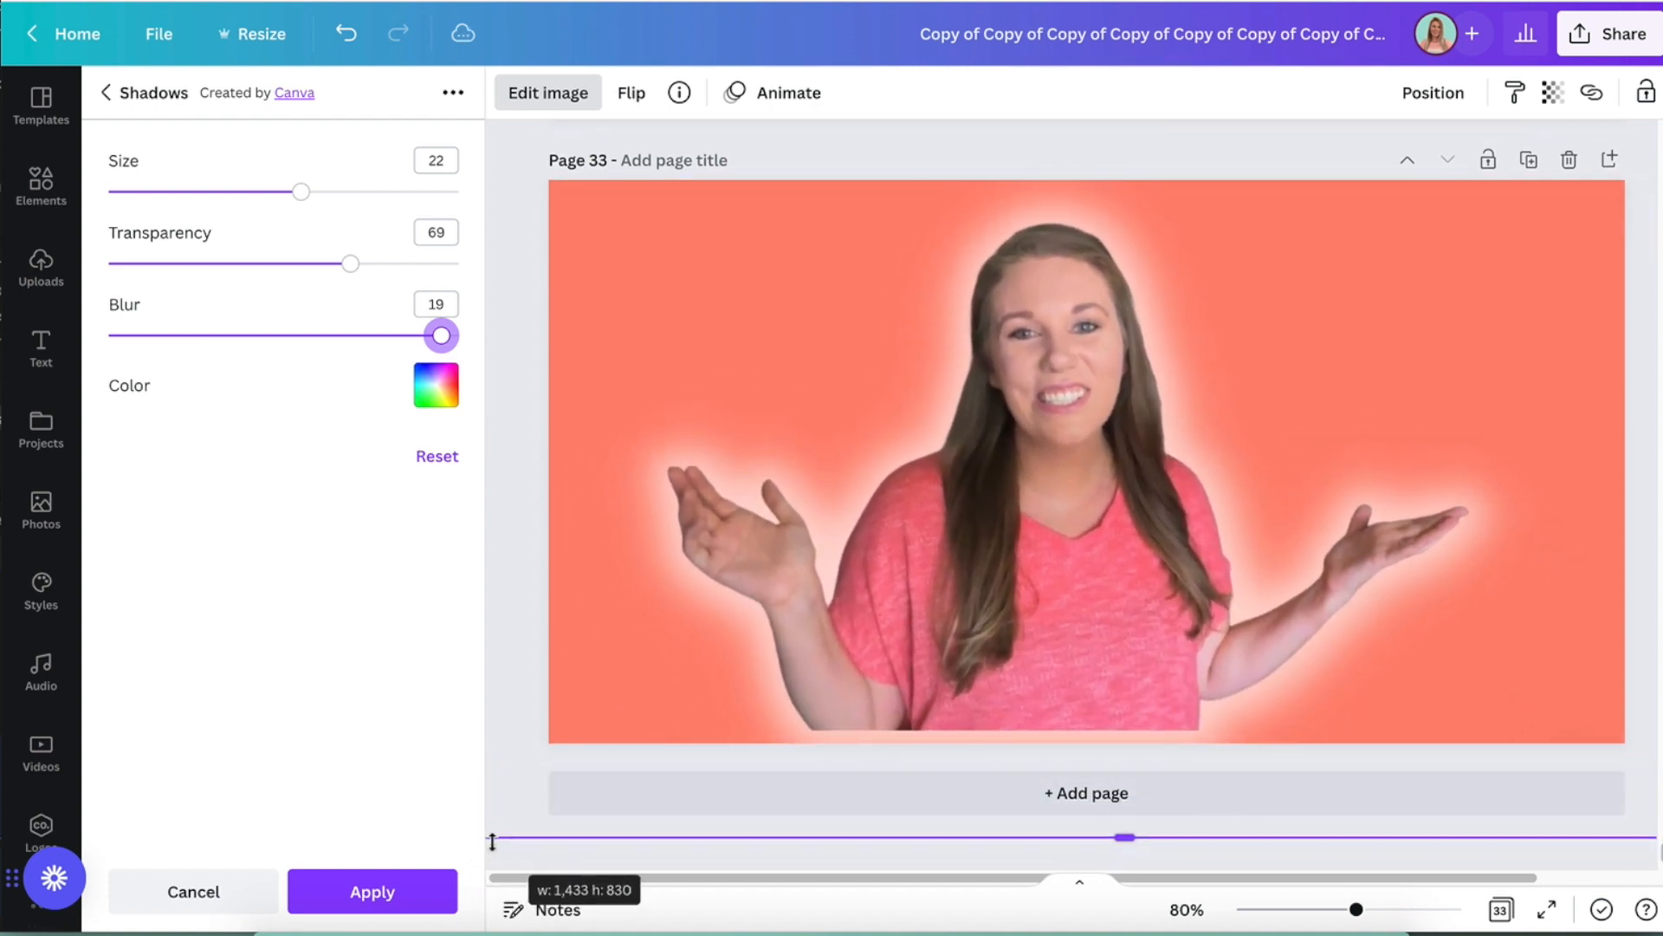
drag(1074, 541, 1246, 558)
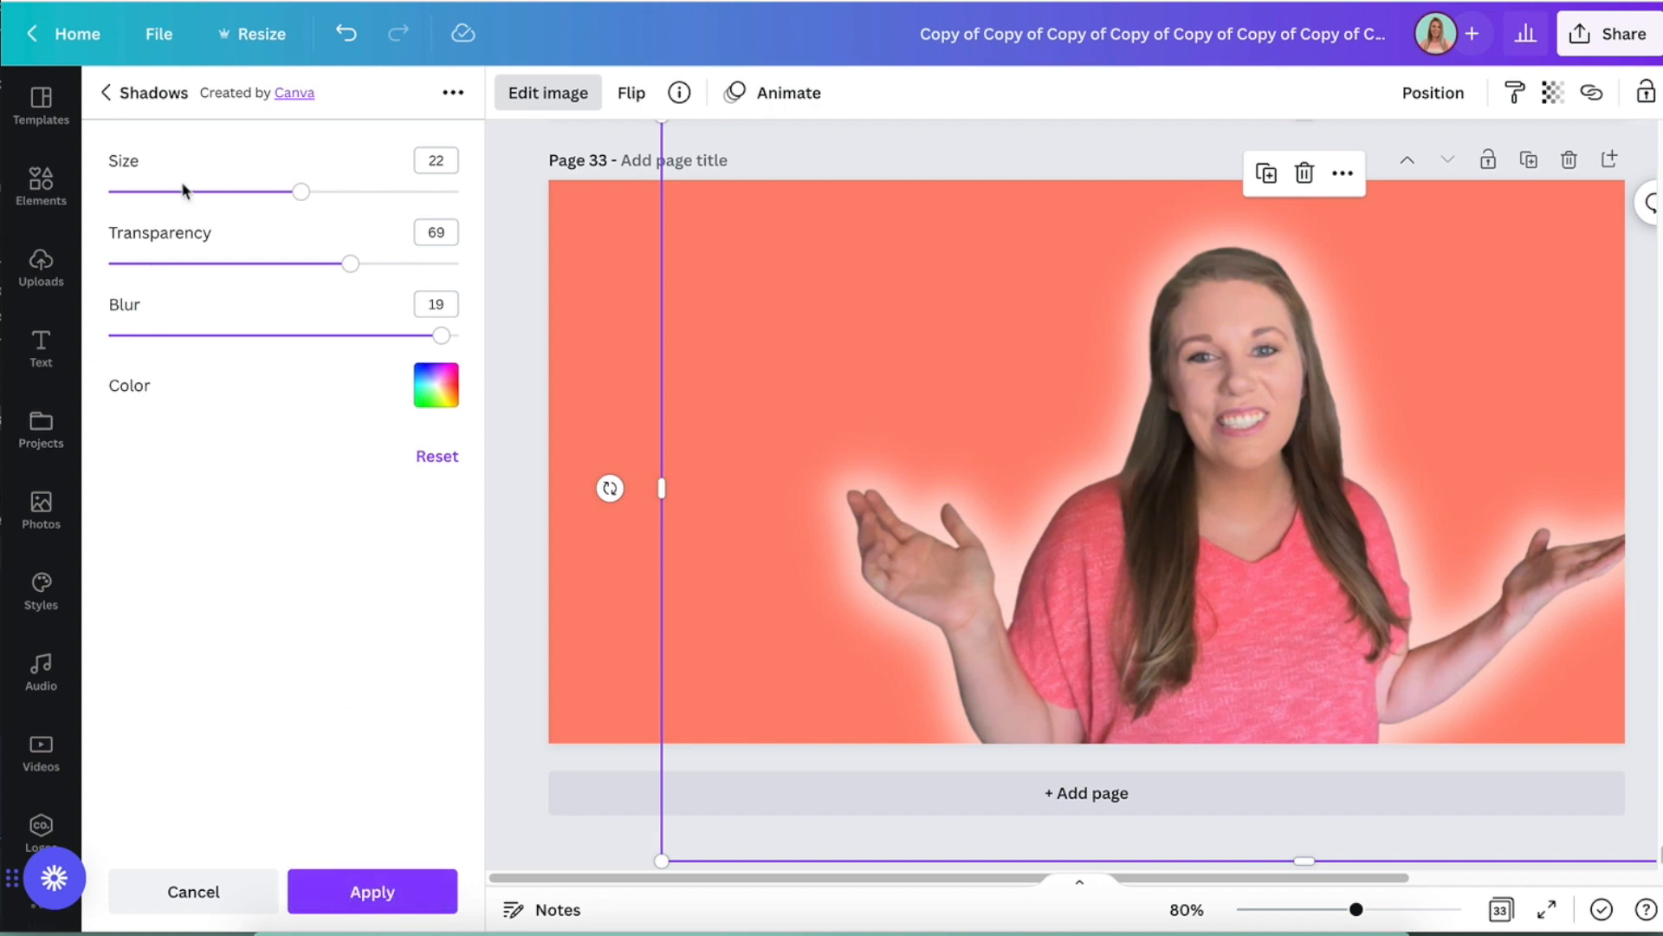
- Change the photo's glow to black with size 24, transparency 81 and blur 14, and apply it
click(436, 384)
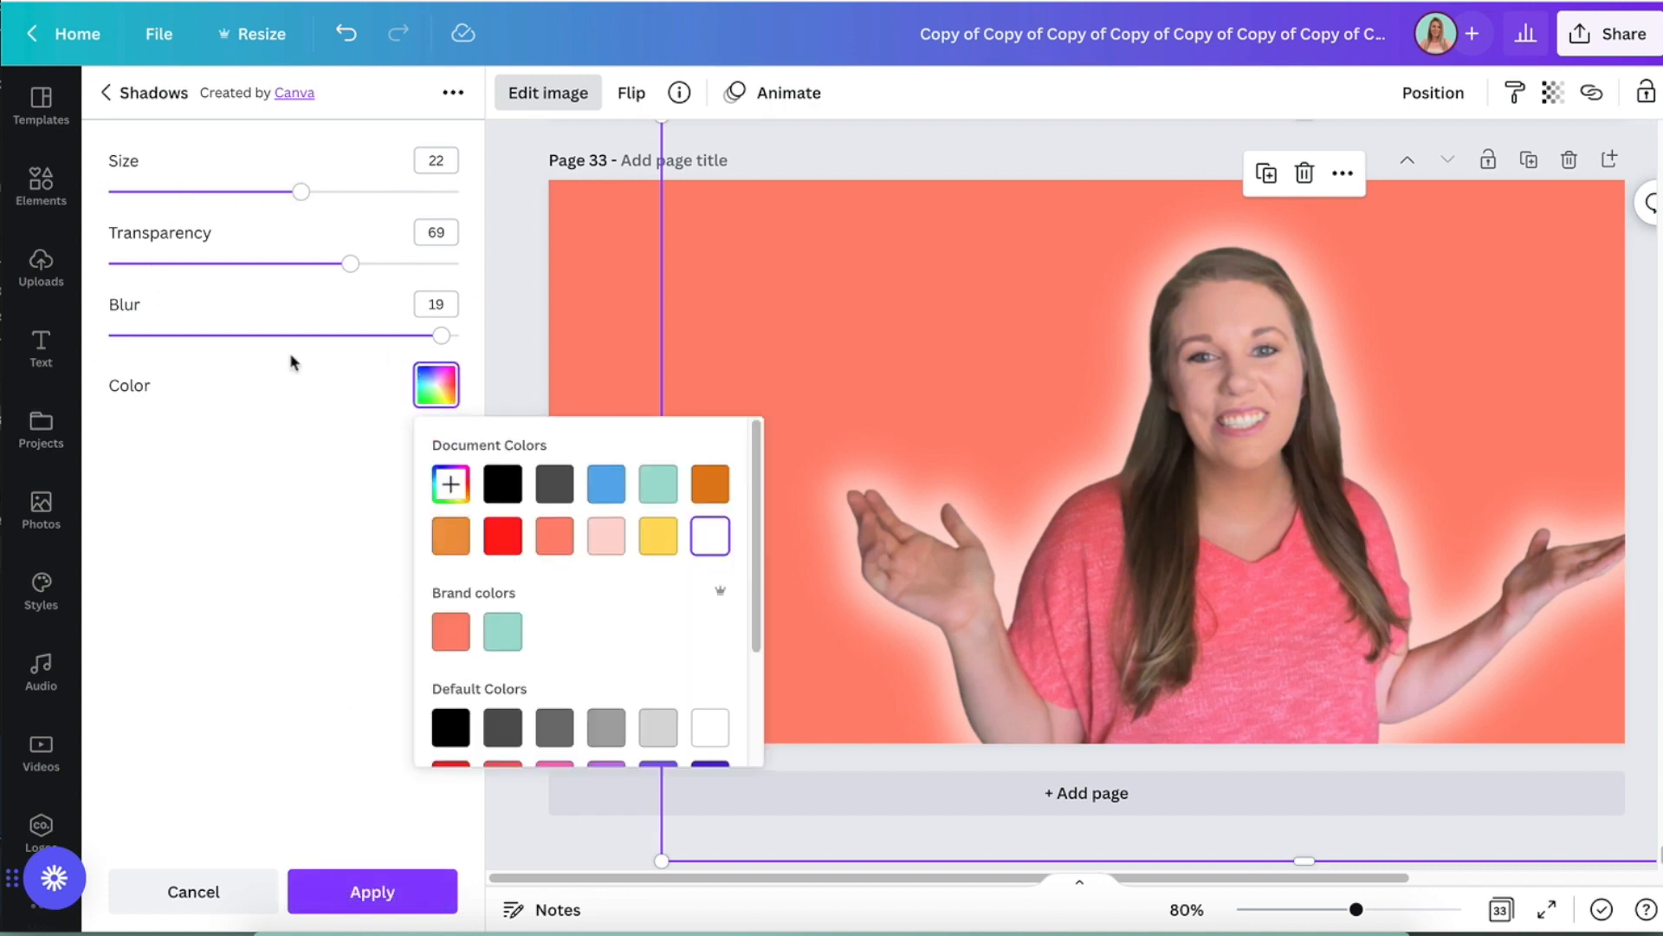
click(504, 485)
drag(307, 198, 321, 198)
drag(353, 273, 396, 275)
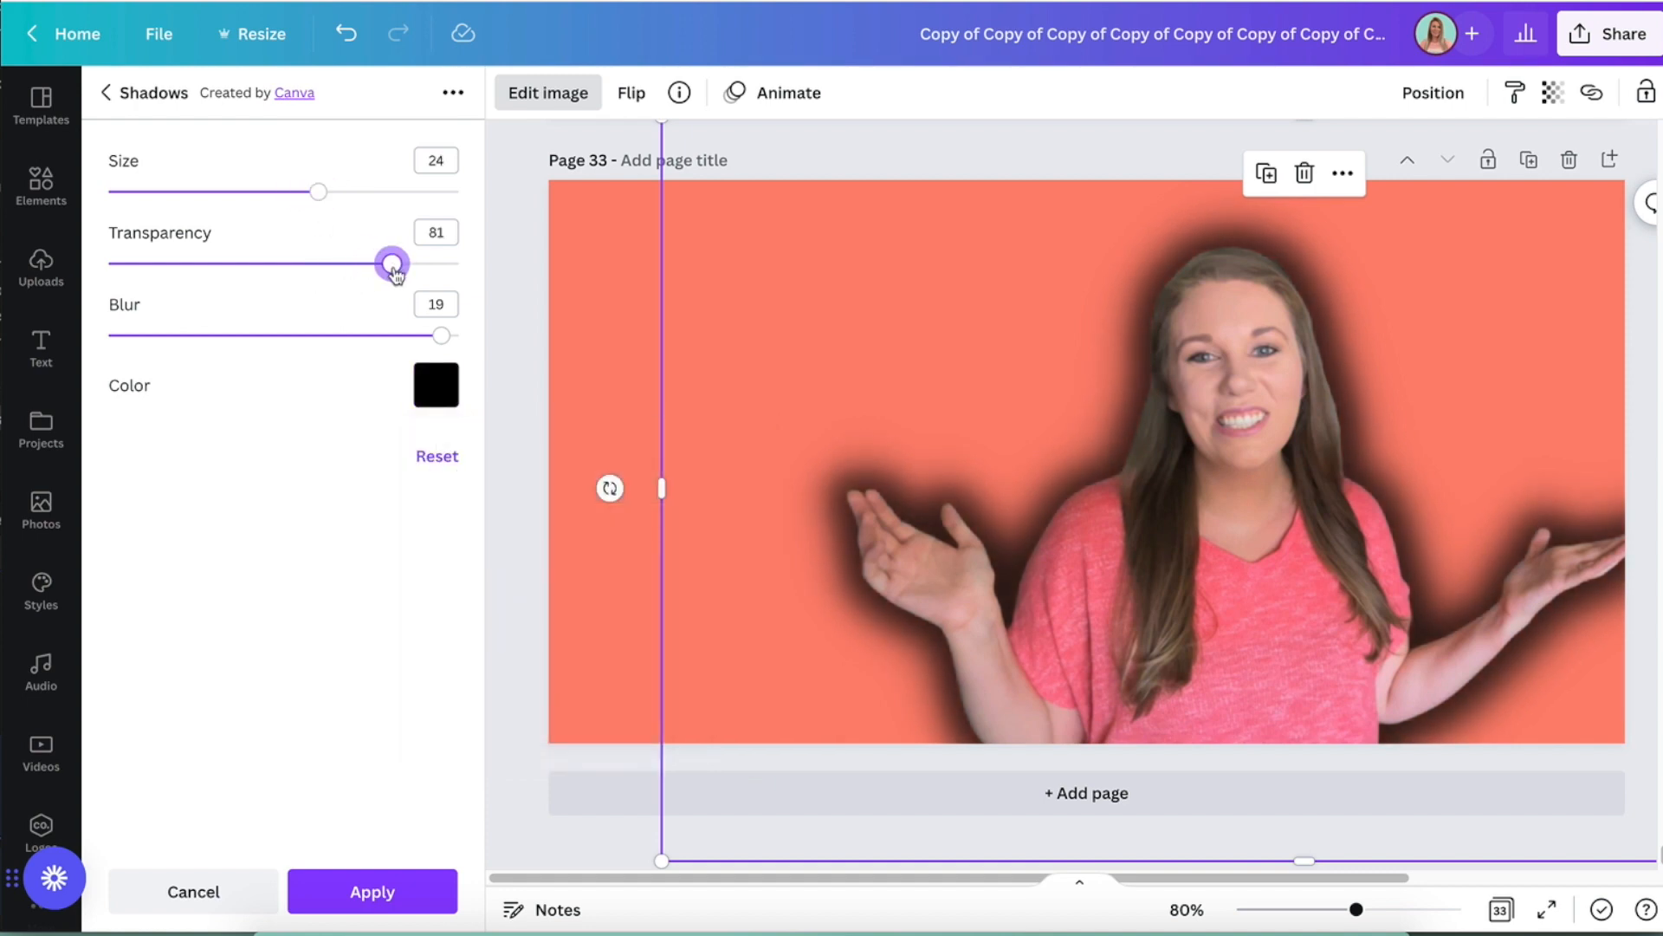
drag(442, 335, 349, 343)
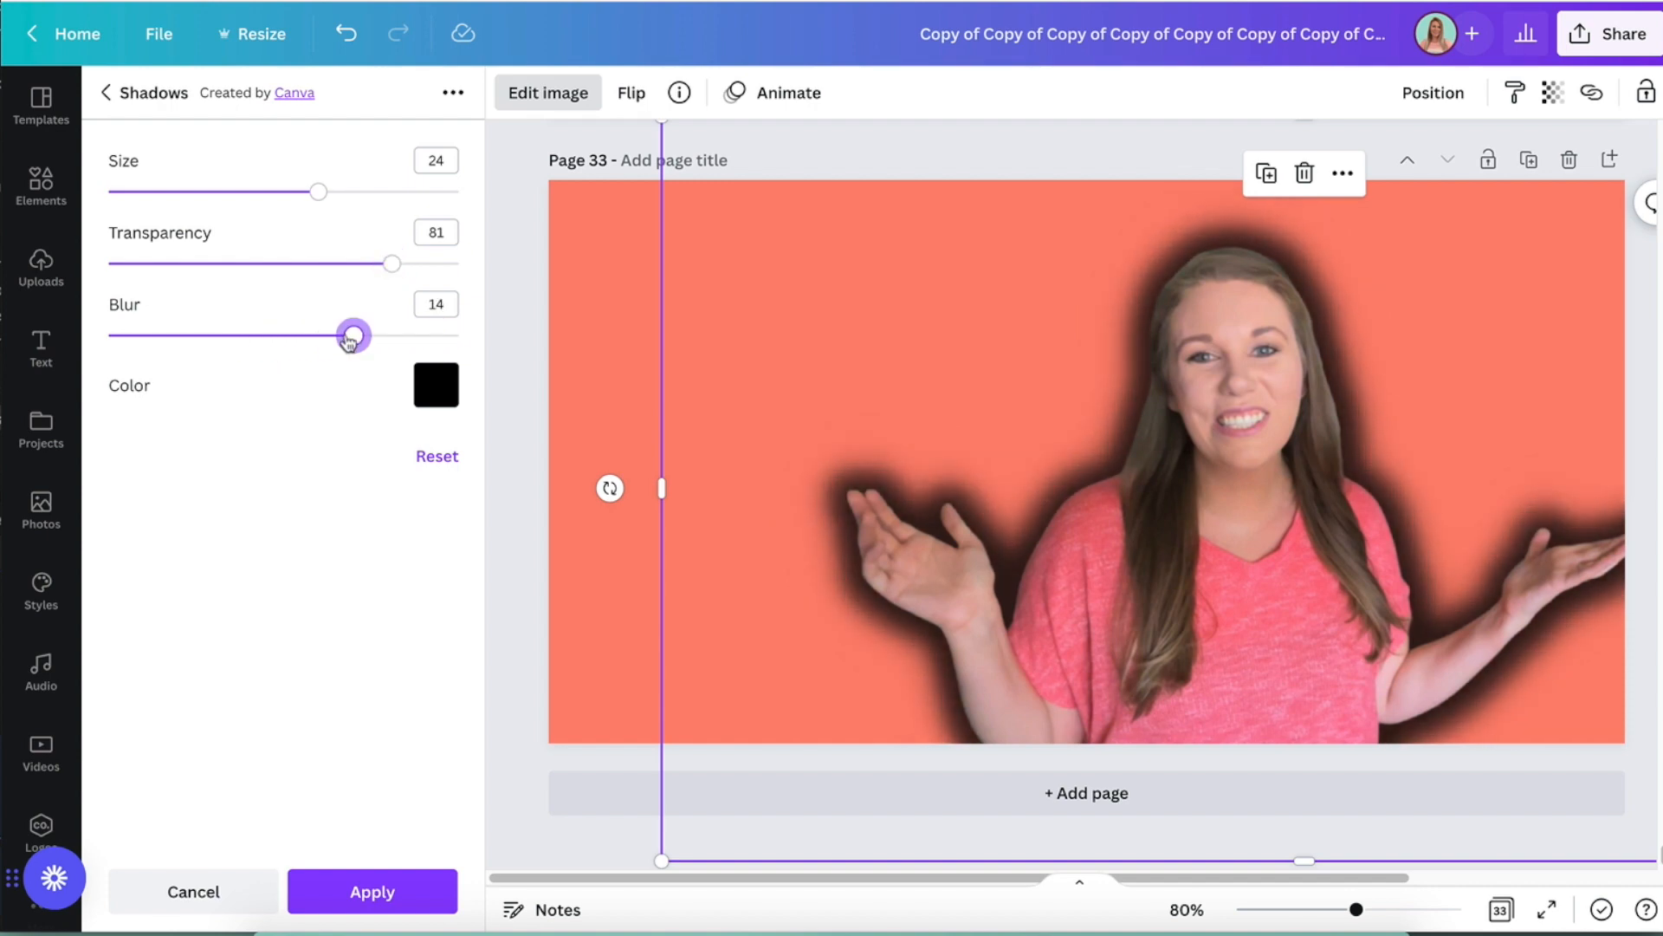
click(371, 892)
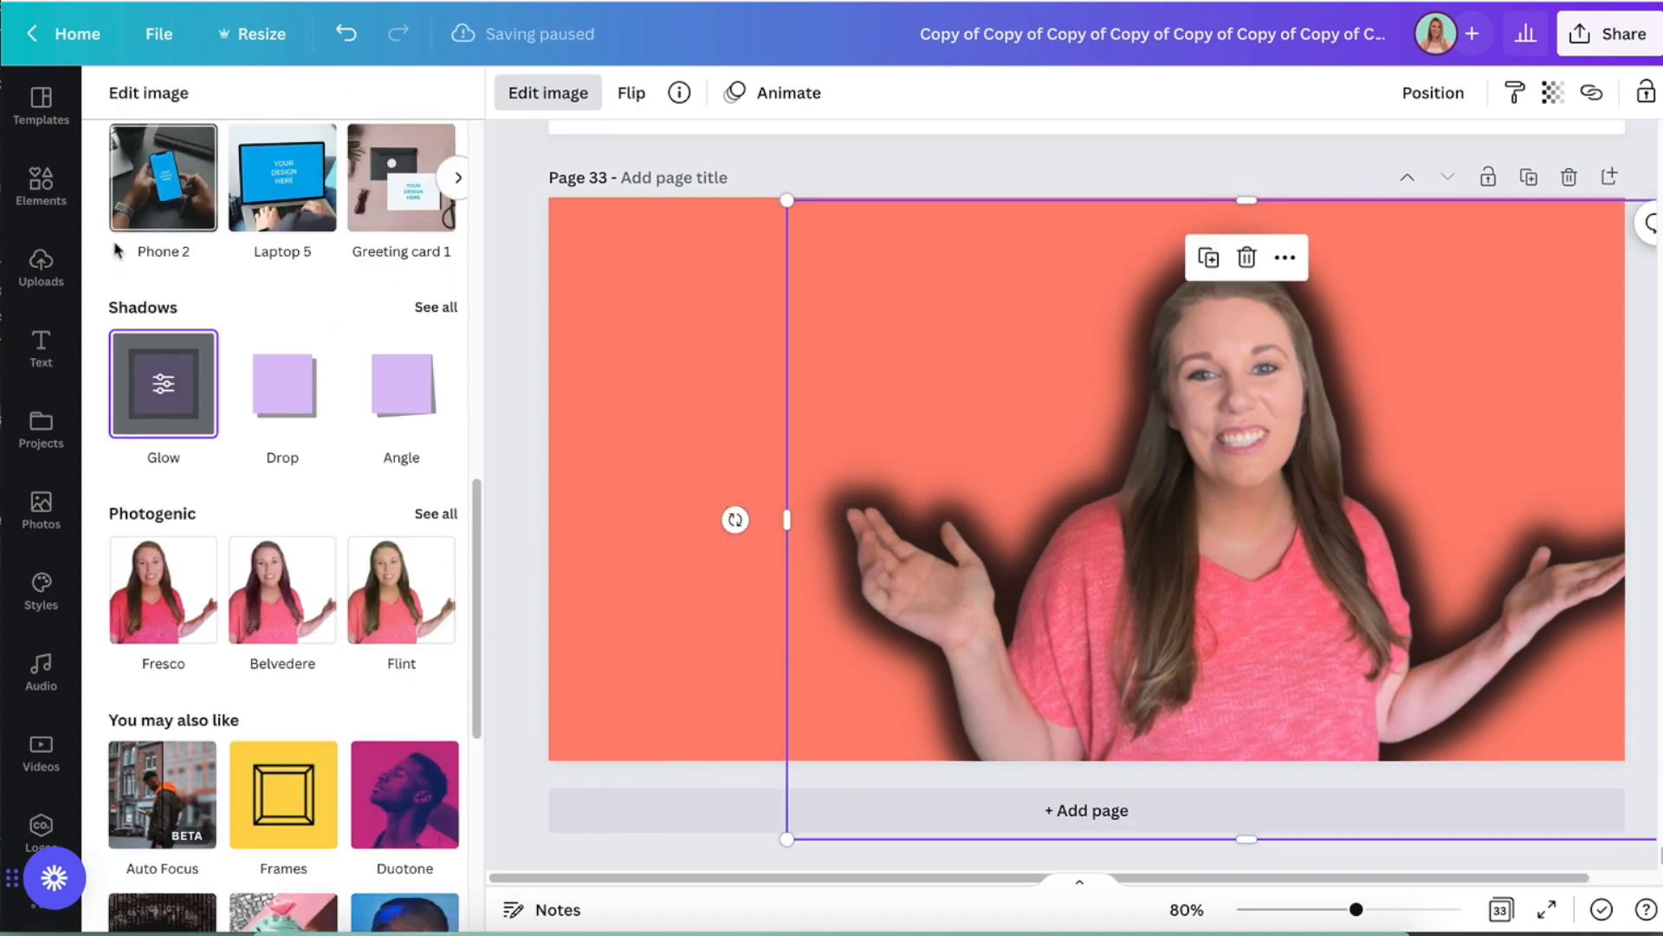
- Add a second copy of the uploaded cutout photo to the page
click(35, 186)
click(39, 268)
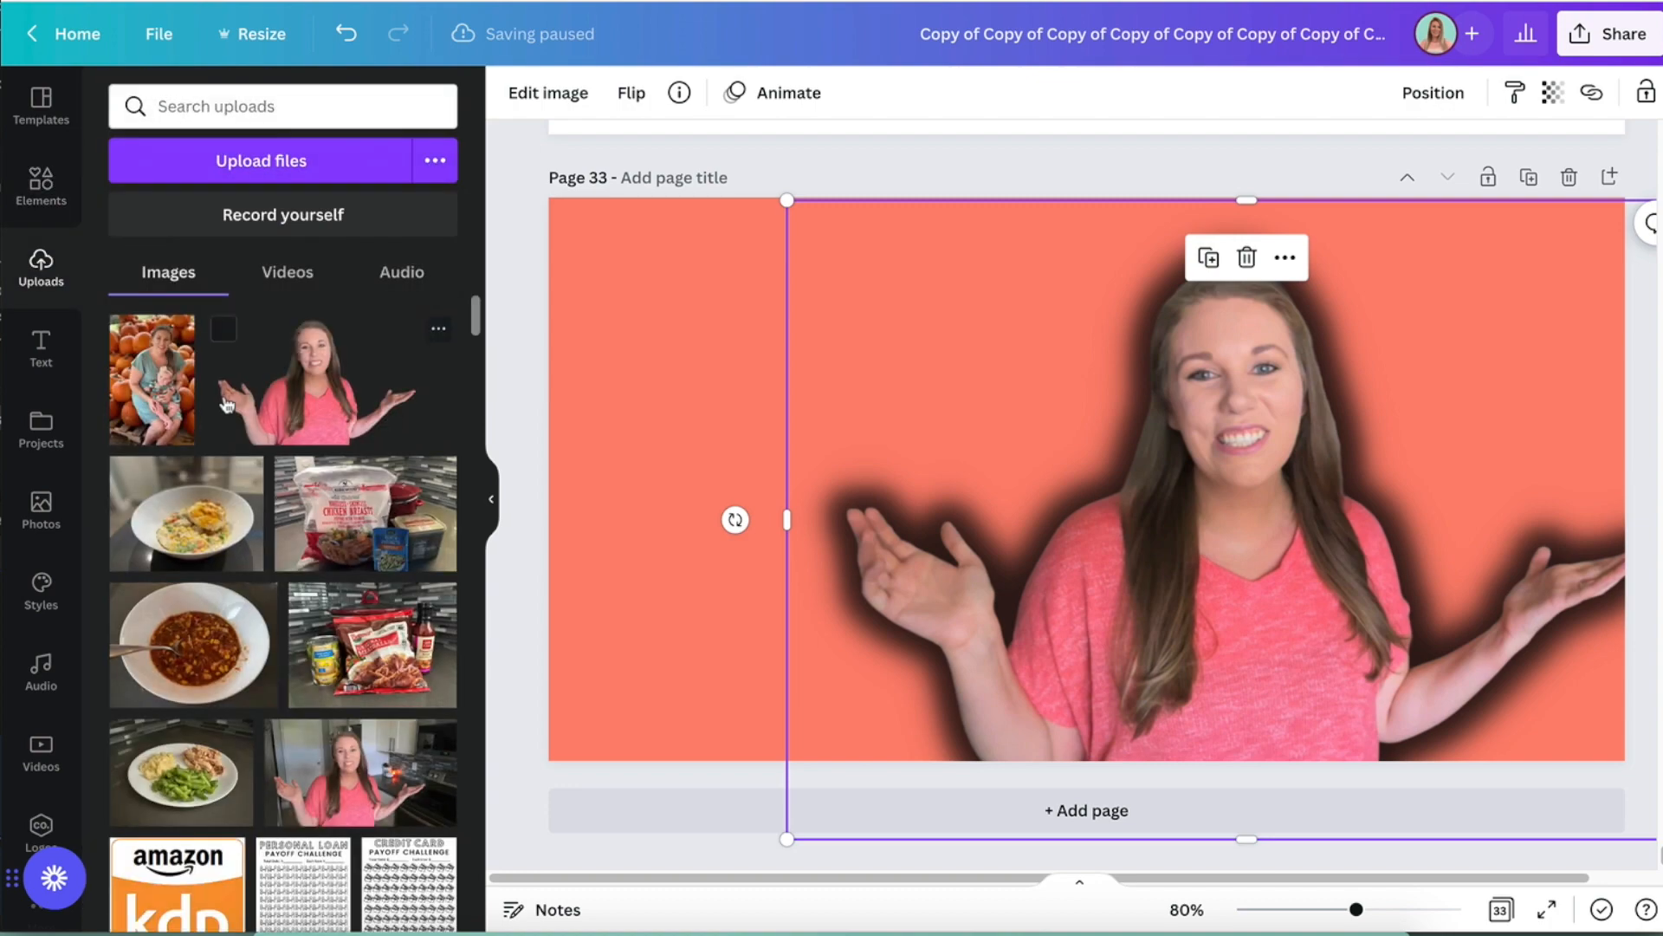
click(299, 388)
- Apply the Glow shadow to the second copy of the photo and make the glow white
click(530, 104)
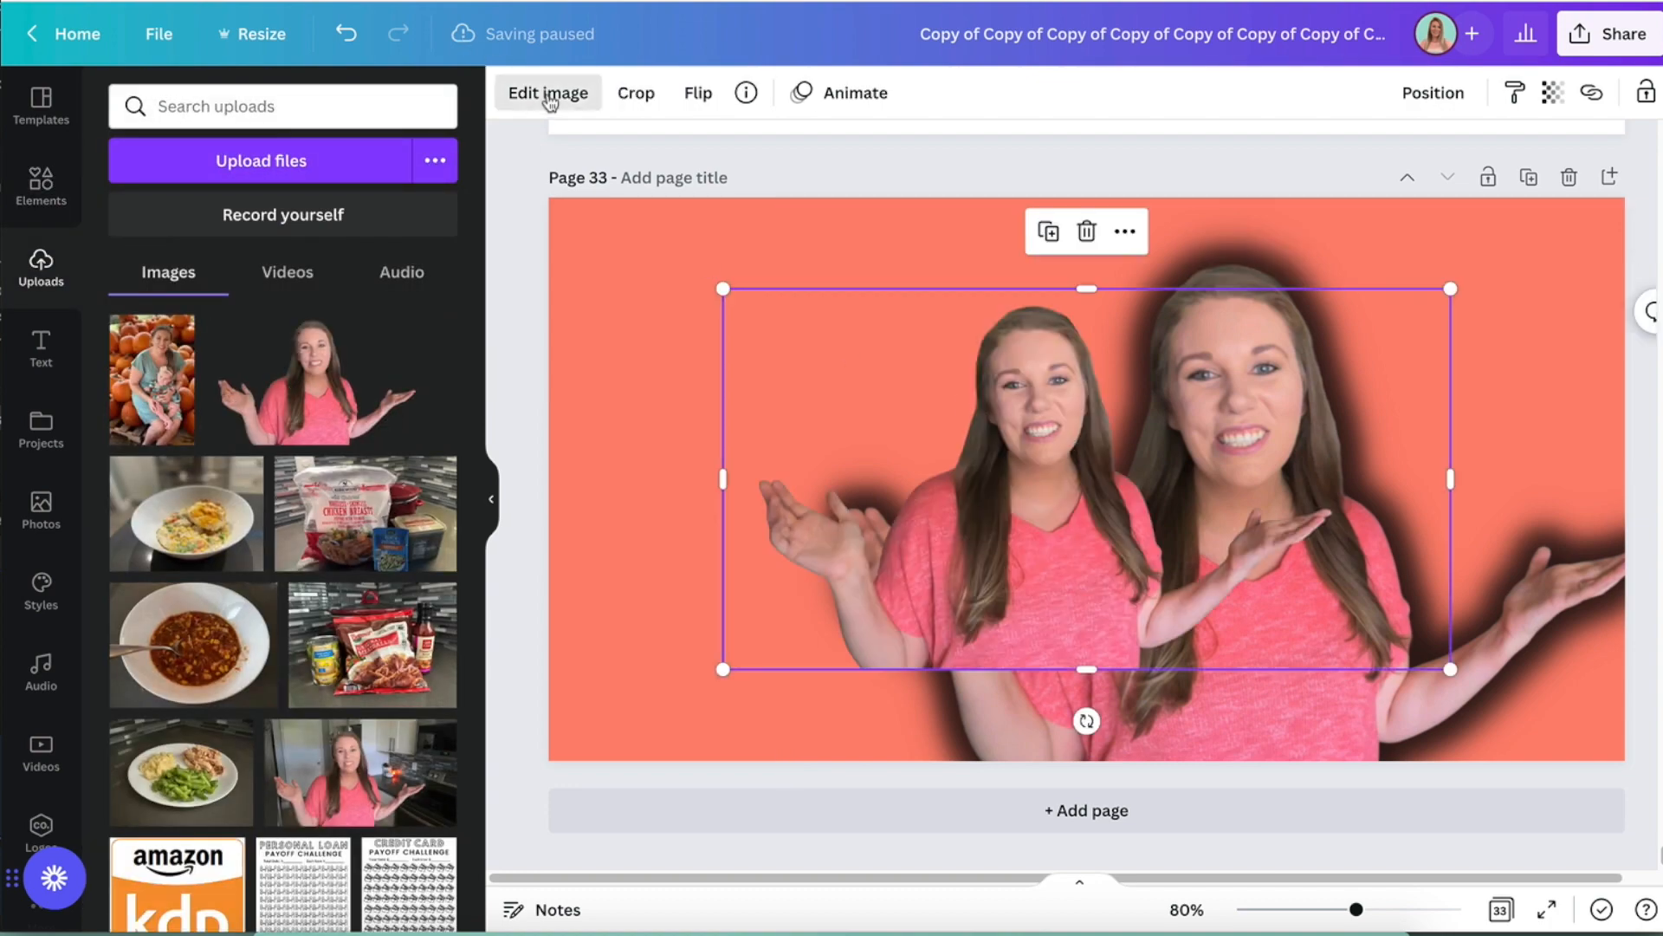
scroll(290, 485, down, 5)
click(167, 784)
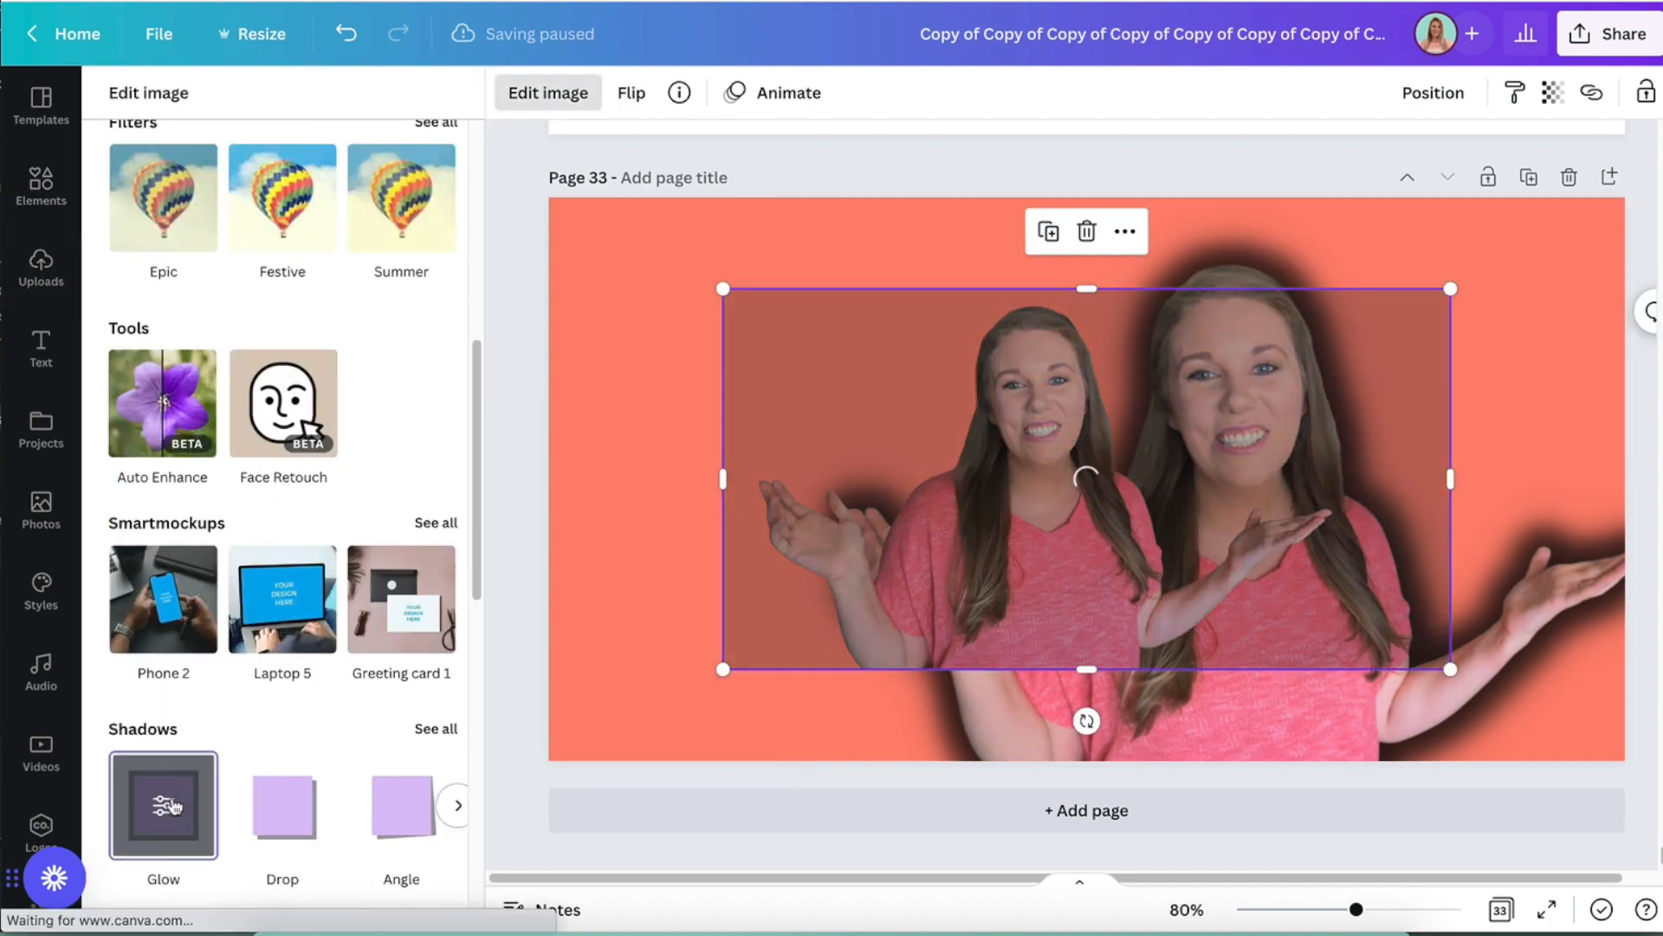
click(173, 805)
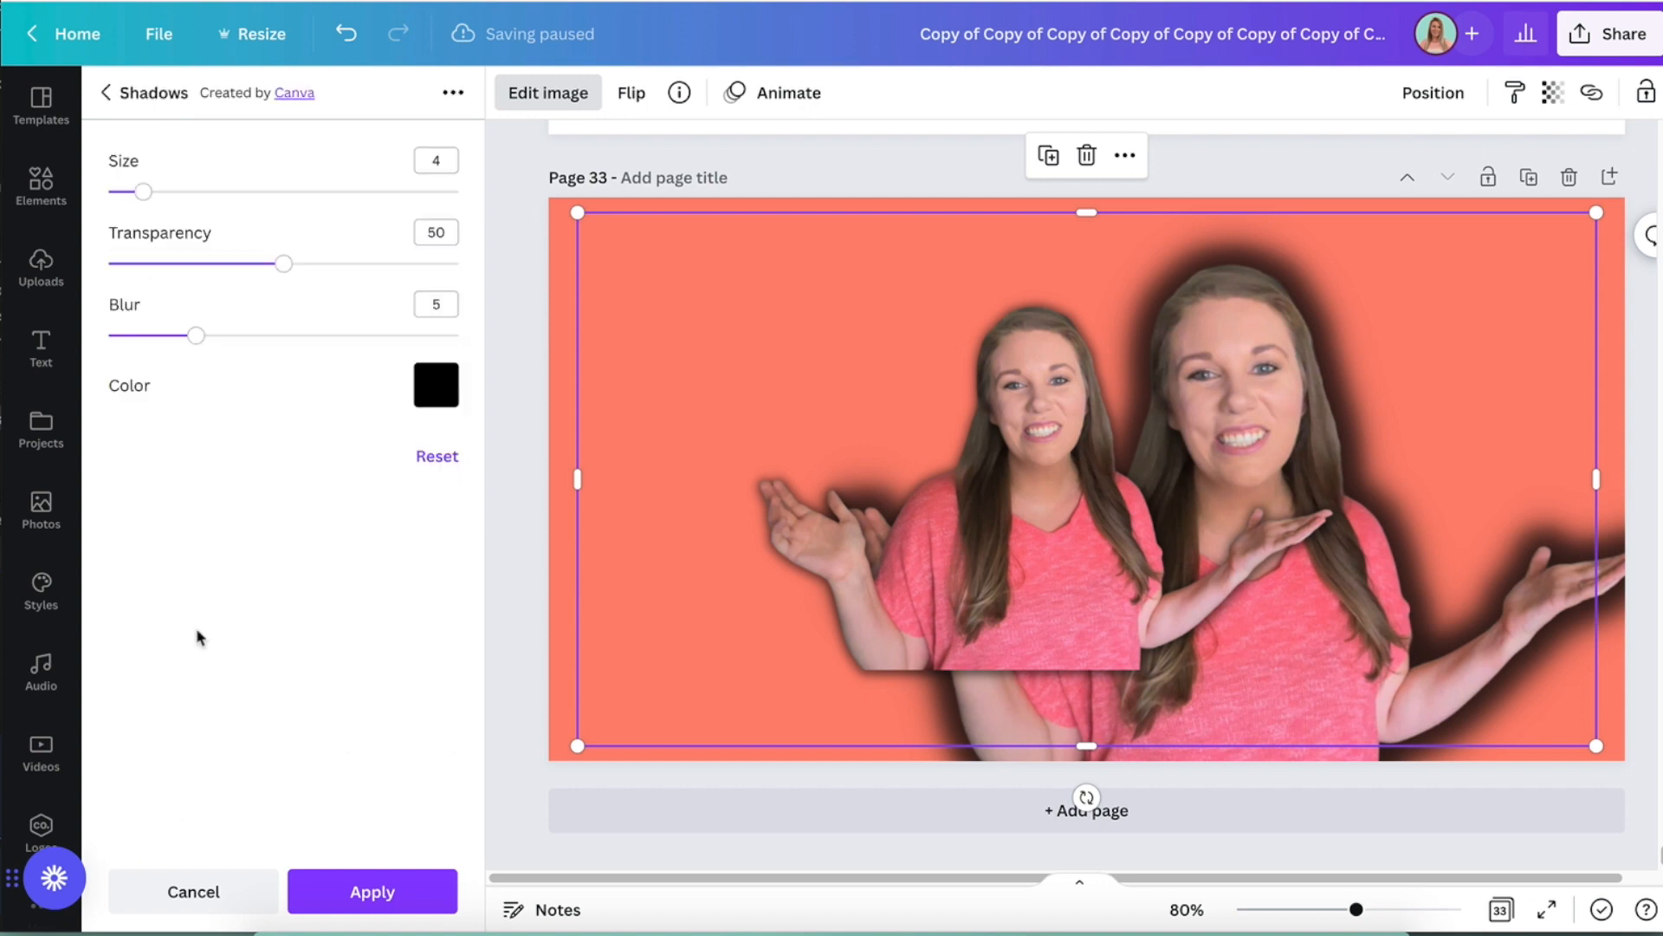
click(436, 390)
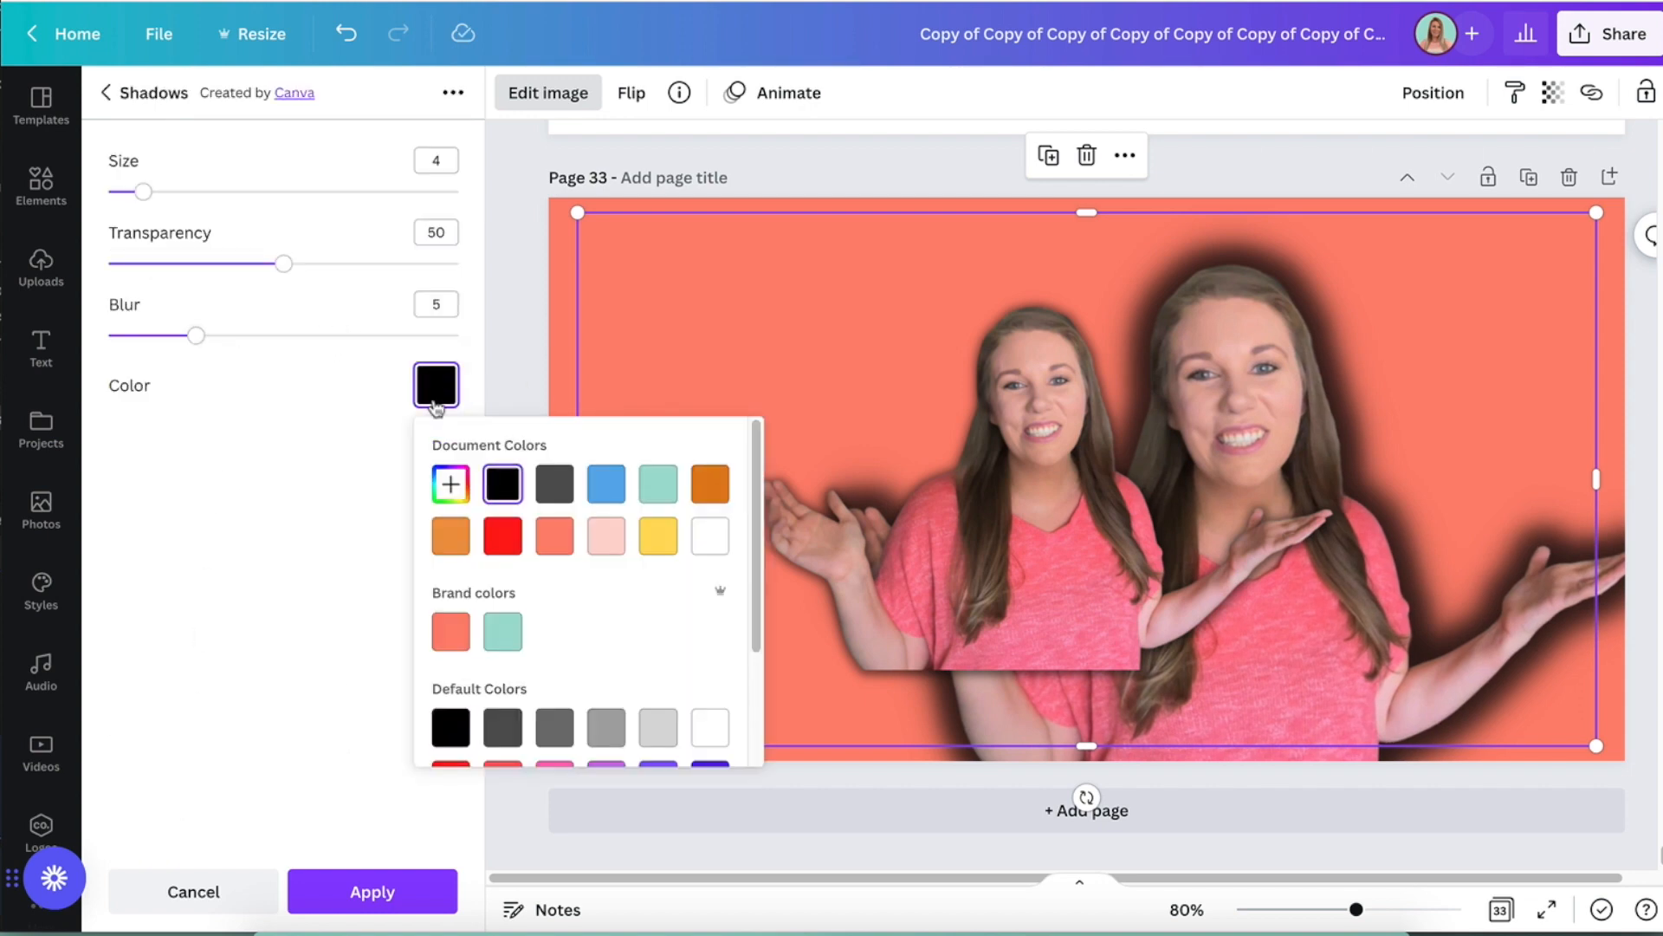
click(711, 536)
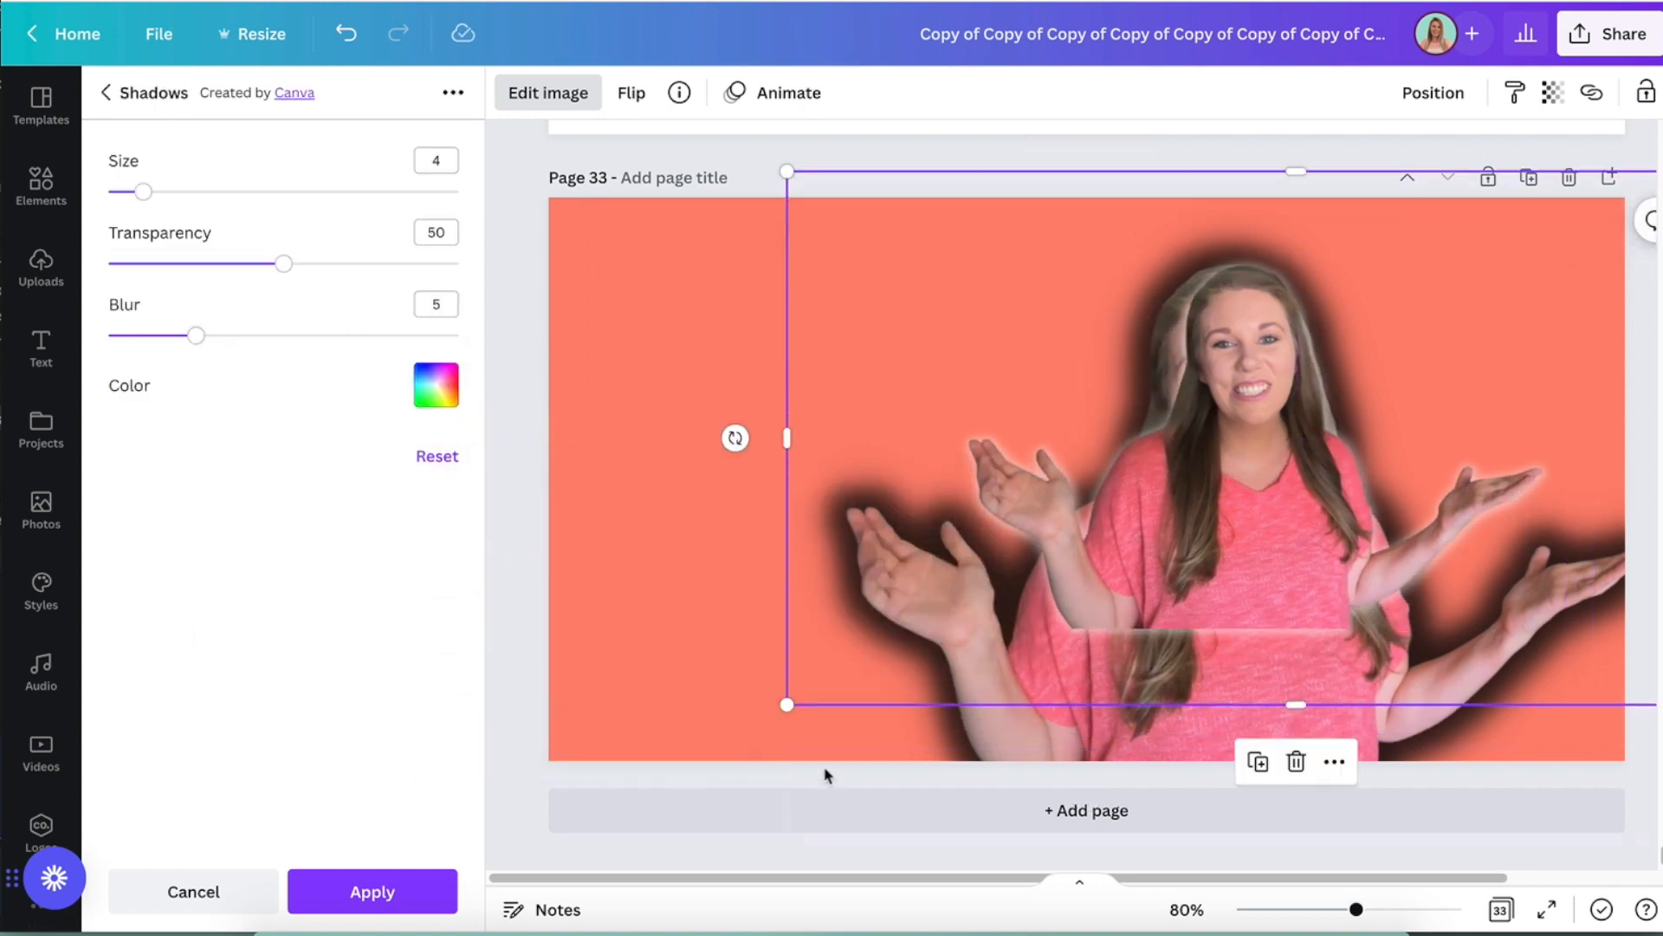
- Enlarge the white-glow copy and align it exactly over the black-glow photo
drag(787, 700, 326, 931)
drag(943, 636, 1187, 579)
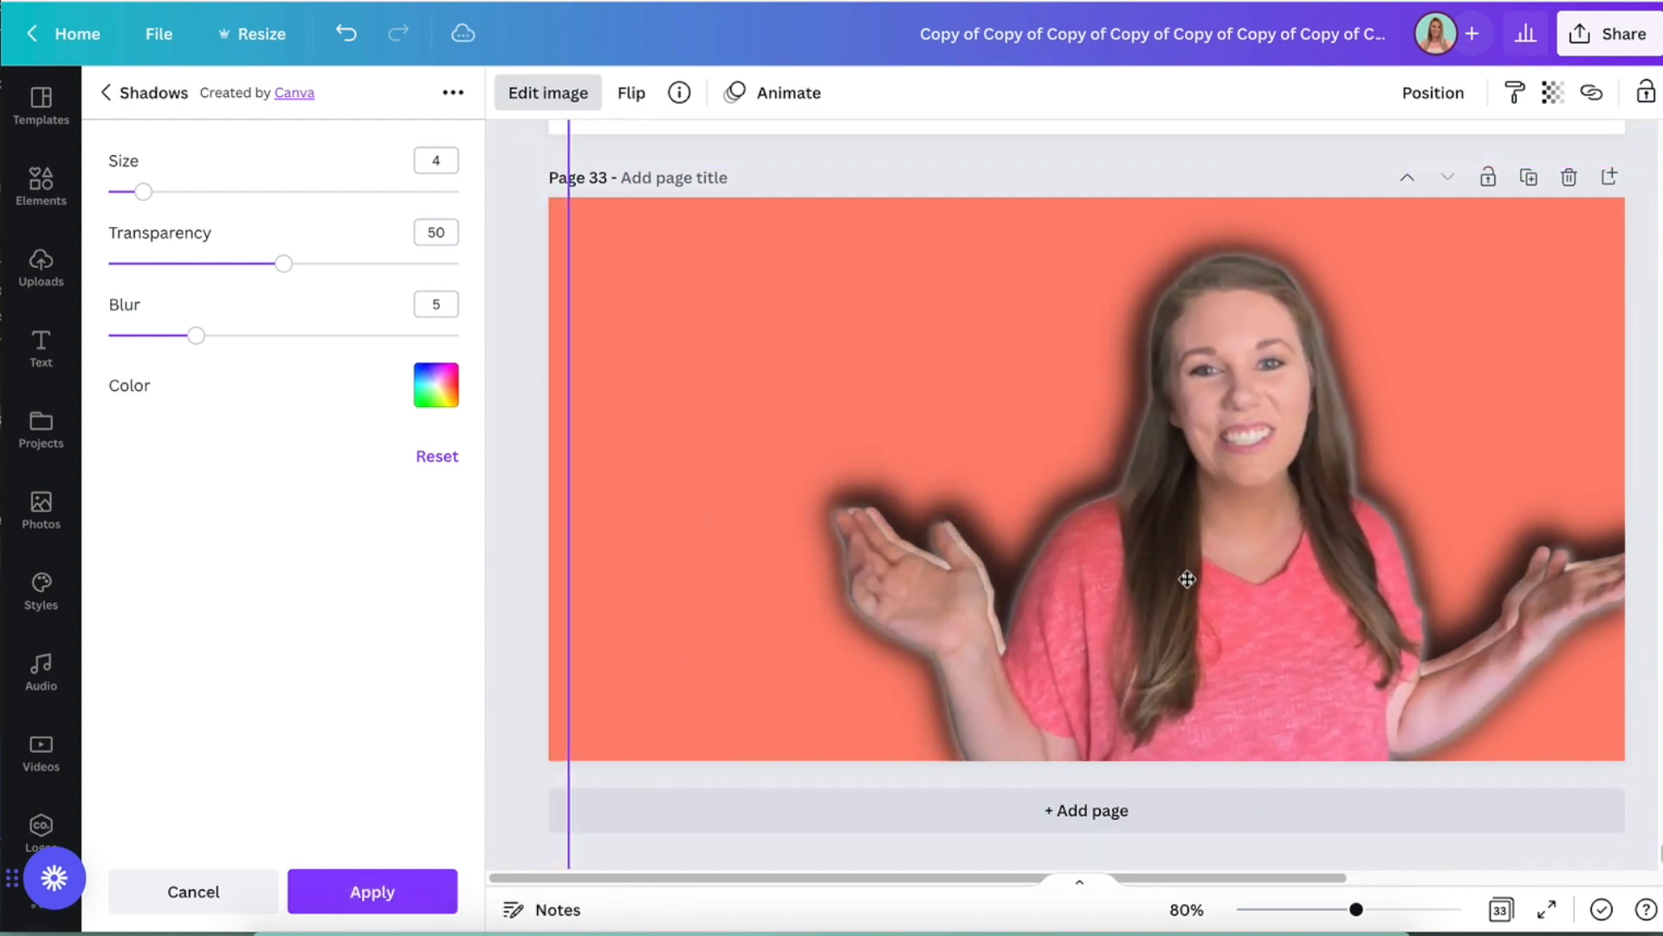
scroll(564, 833, down, 1)
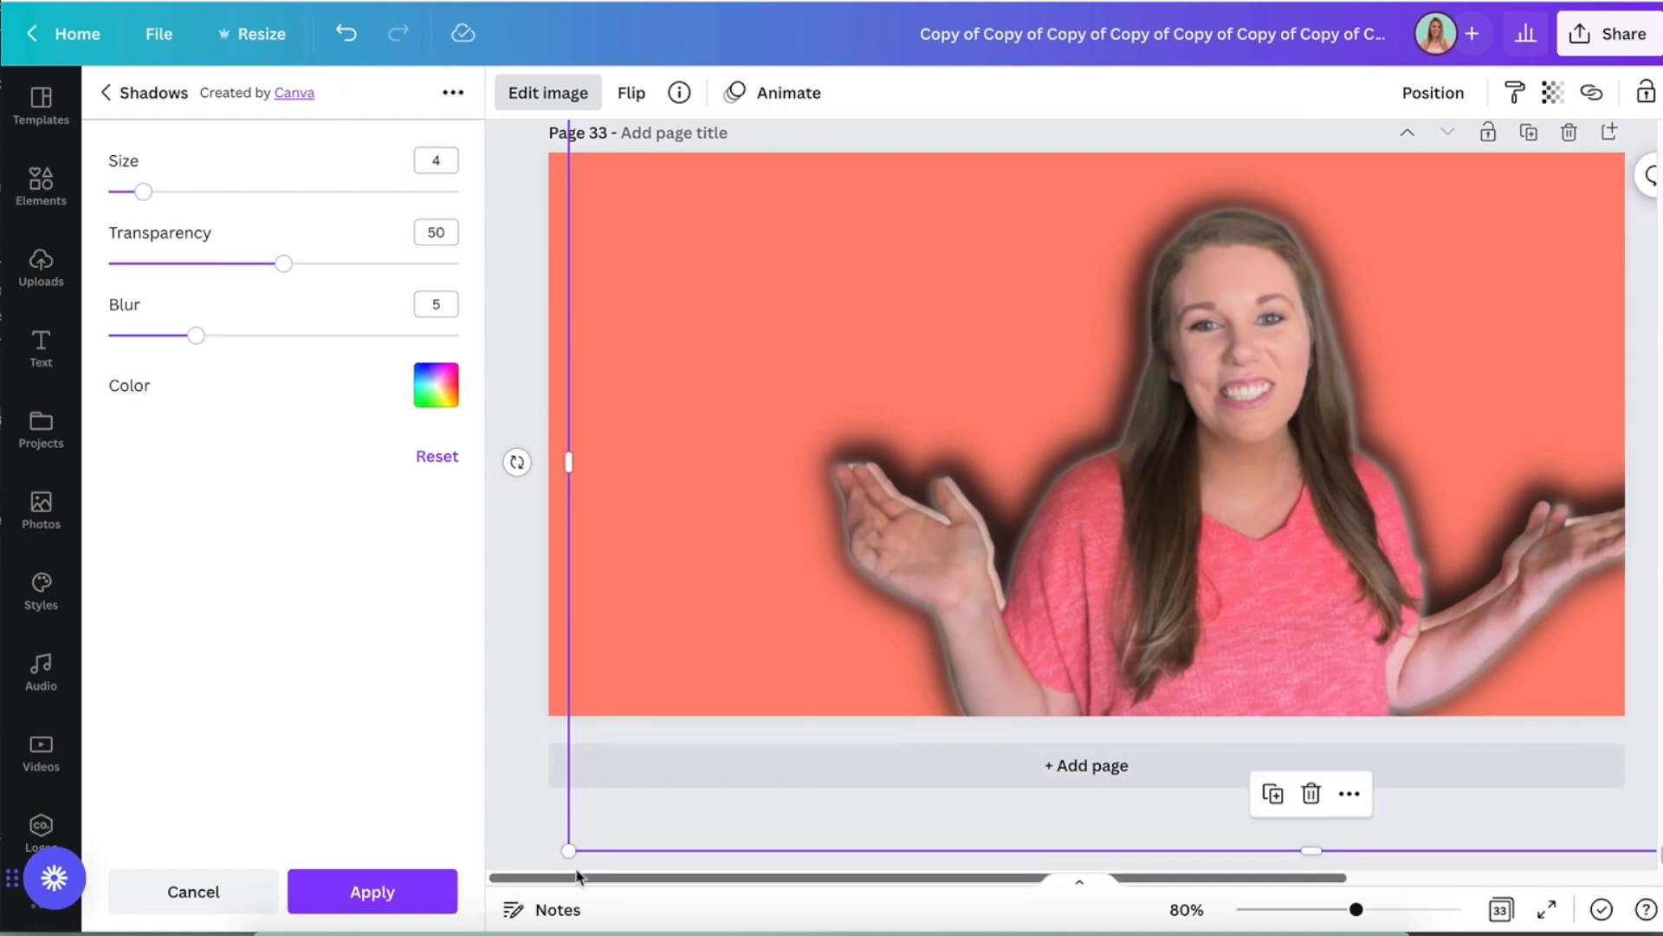
drag(572, 845, 583, 847)
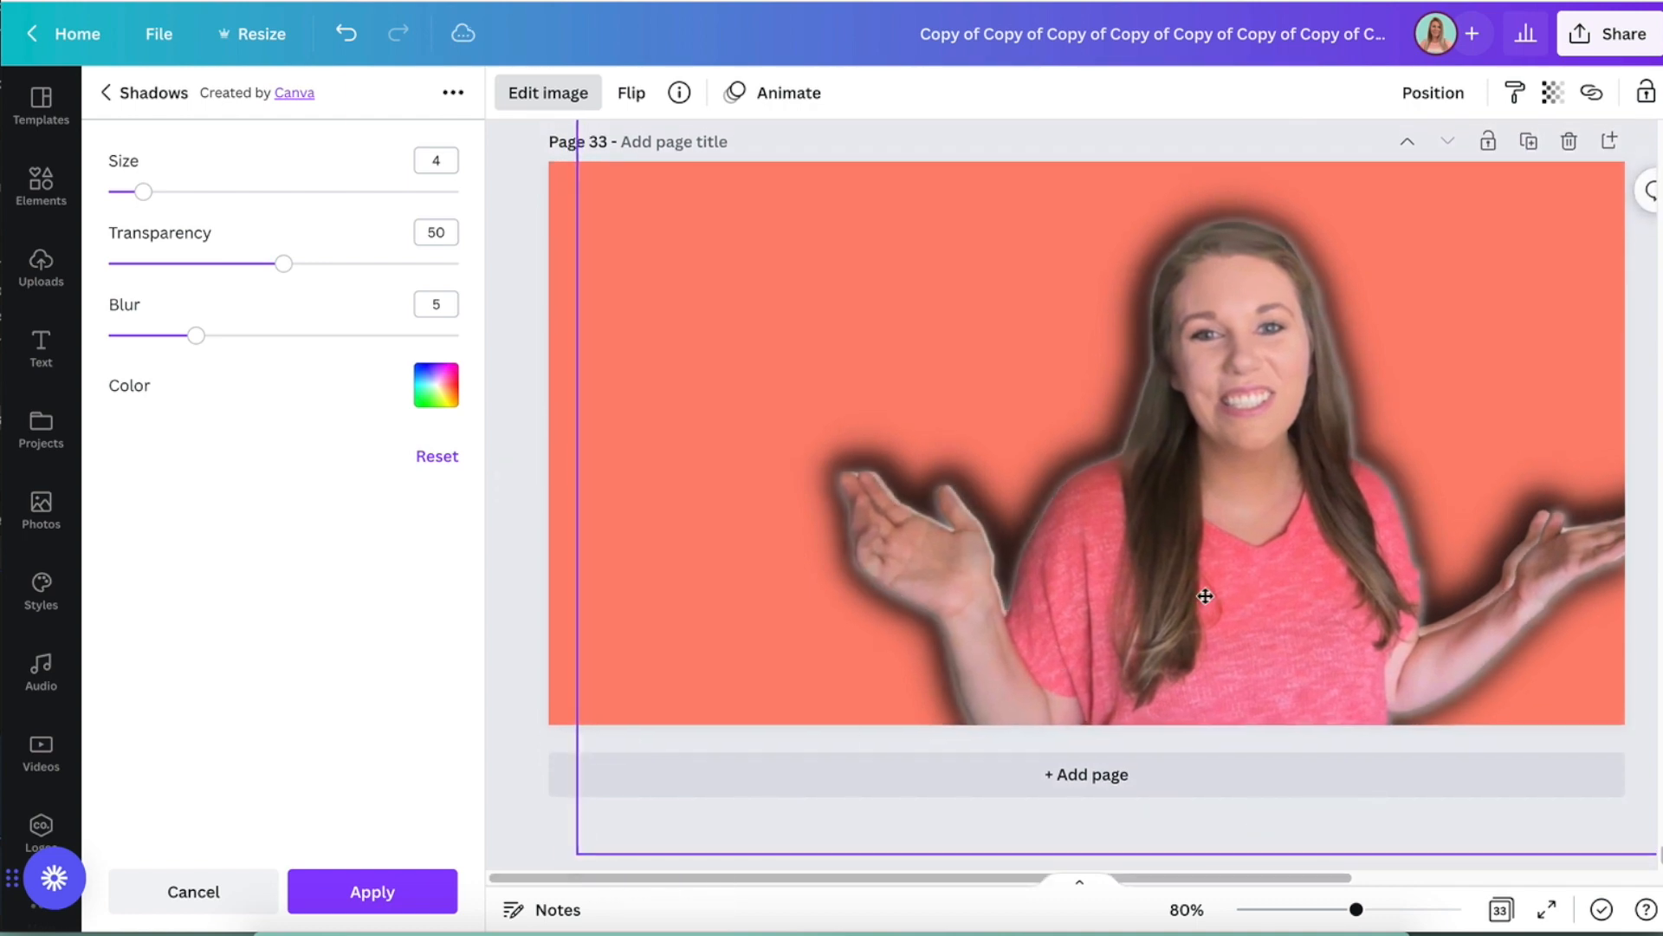
scroll(1207, 592, up, 1)
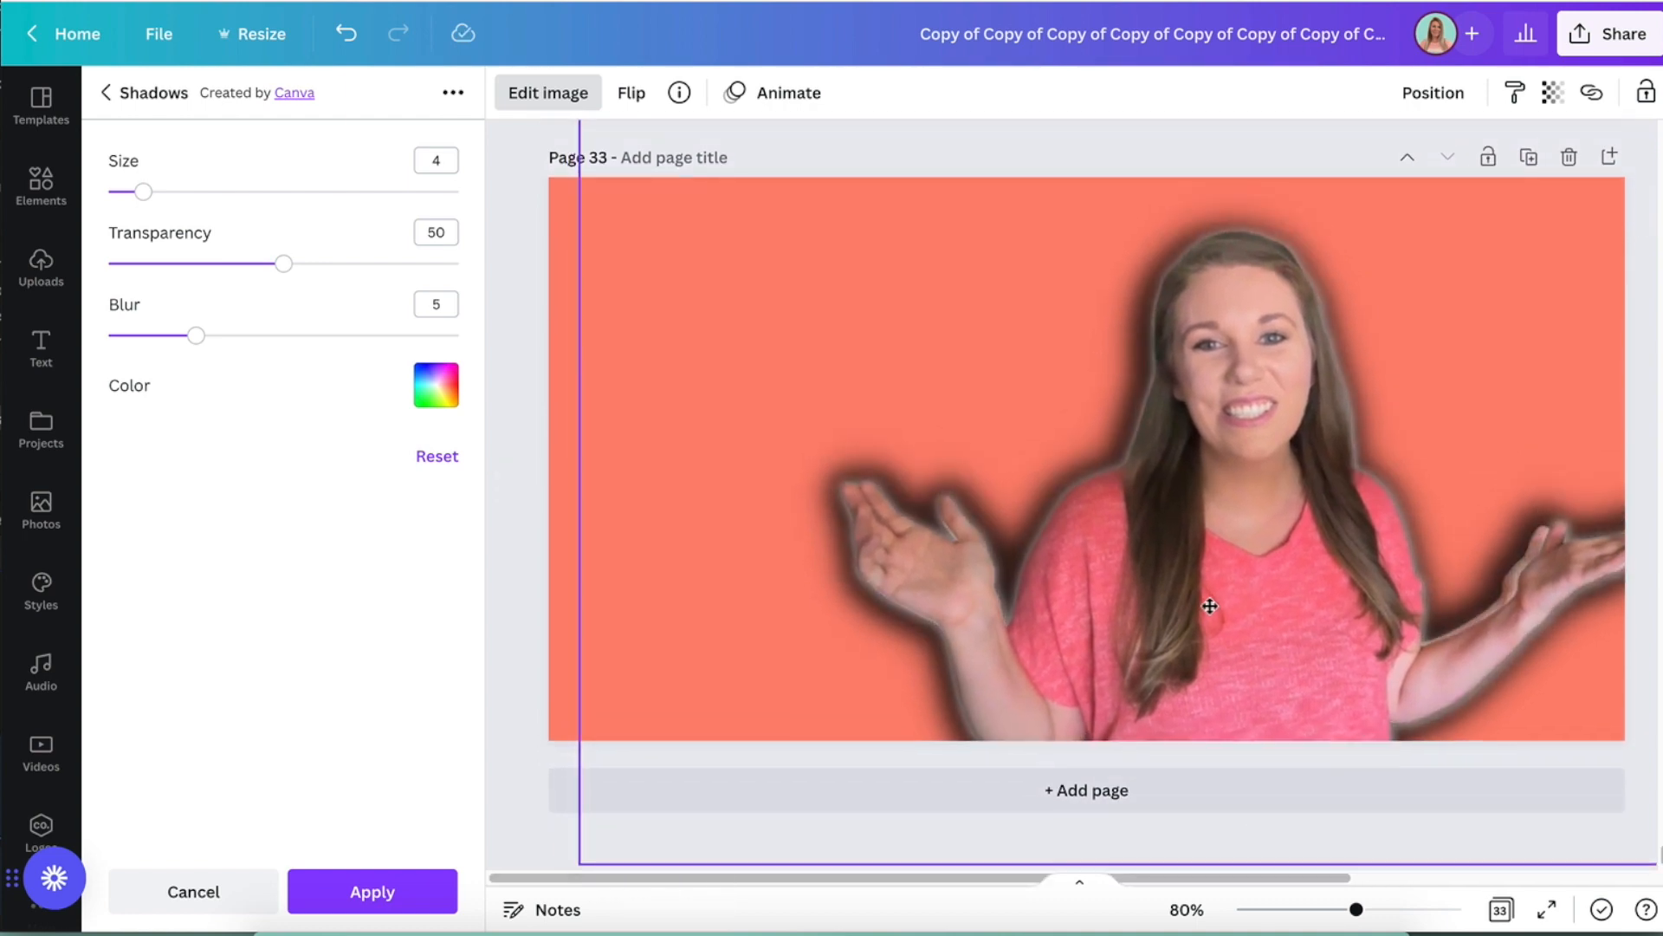
scroll(1209, 606, down, 1)
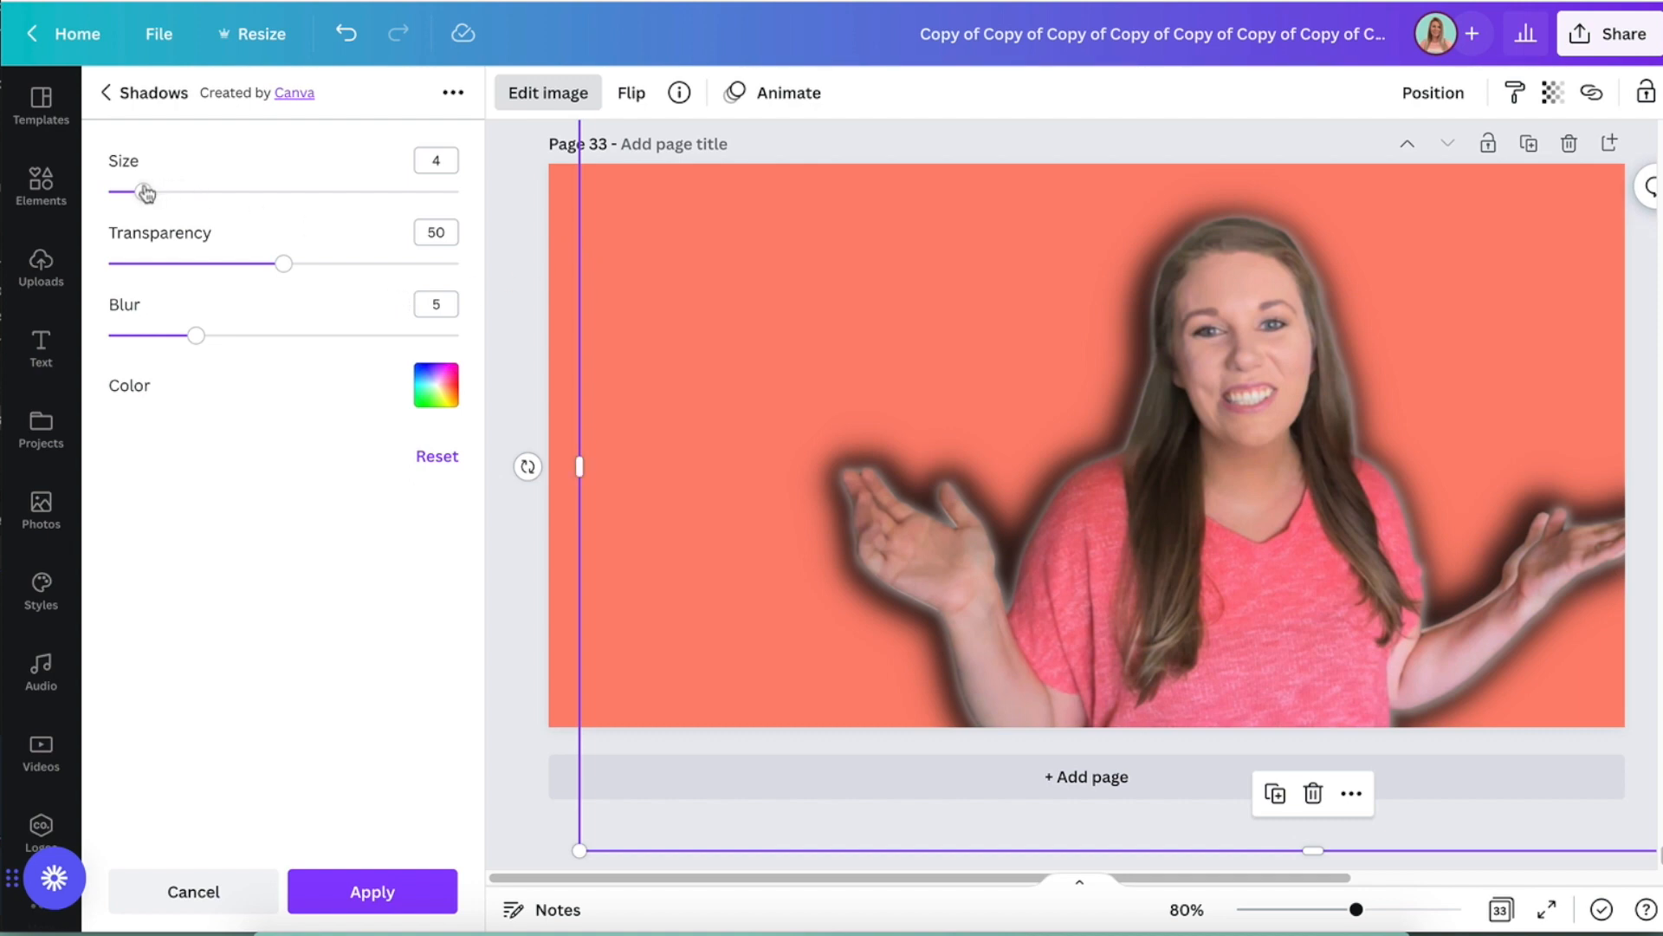
- Set the white glow to size 7, transparency 76 and blur 2
drag(197, 338, 102, 339)
drag(278, 270, 375, 264)
drag(143, 190, 171, 198)
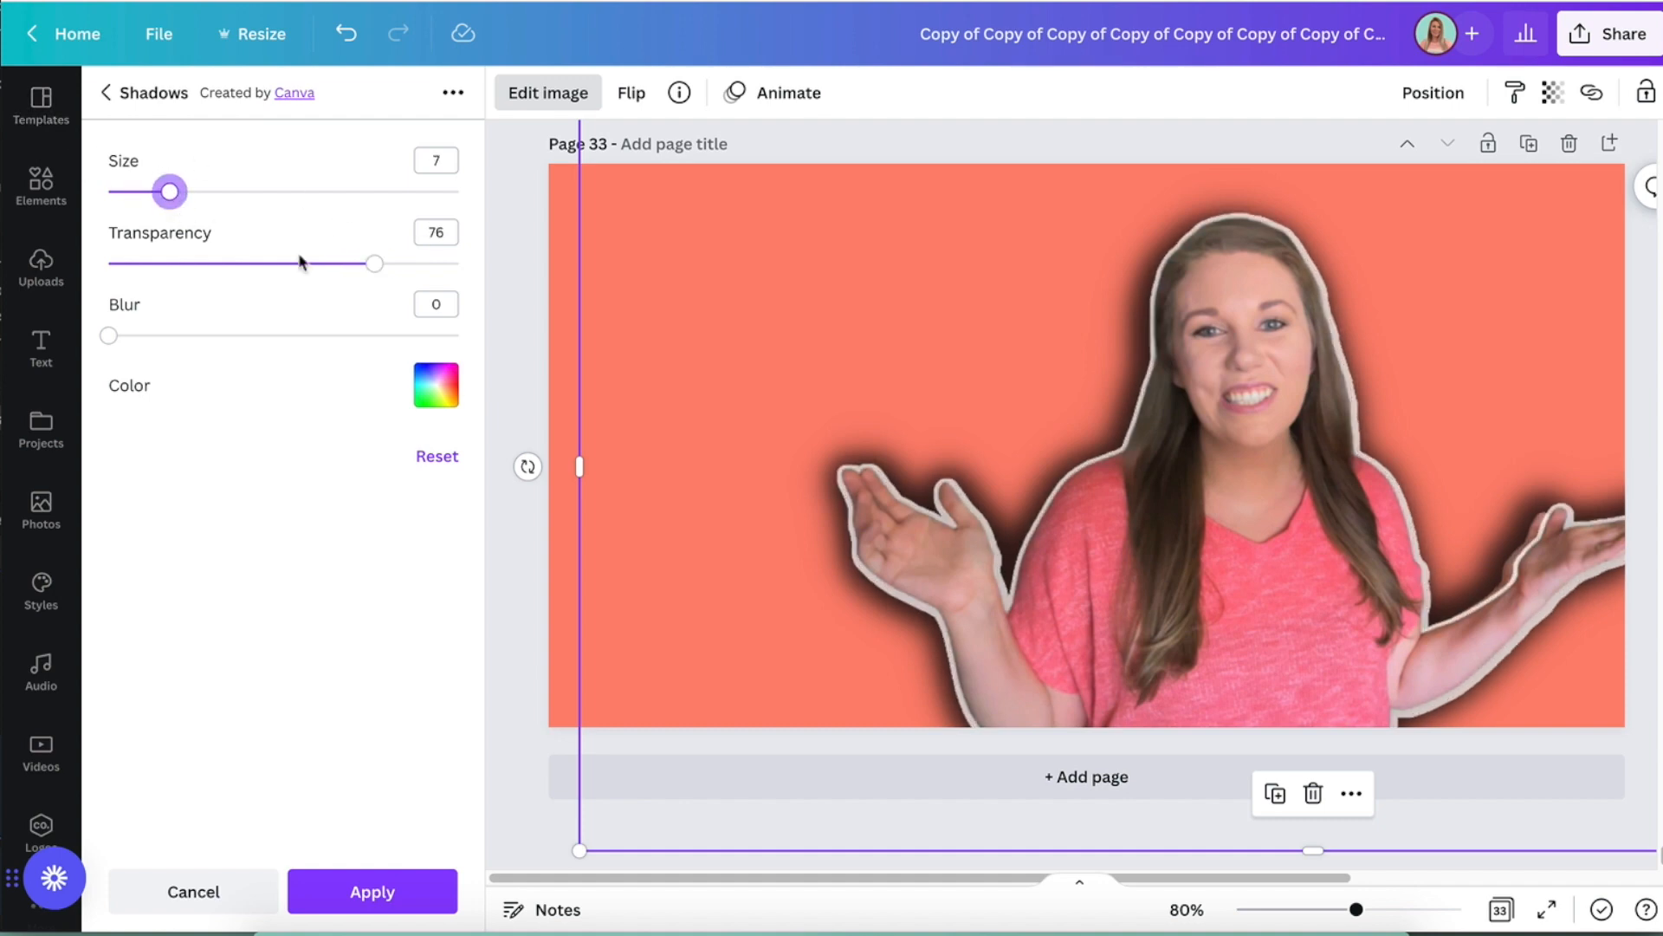
drag(108, 335, 143, 335)
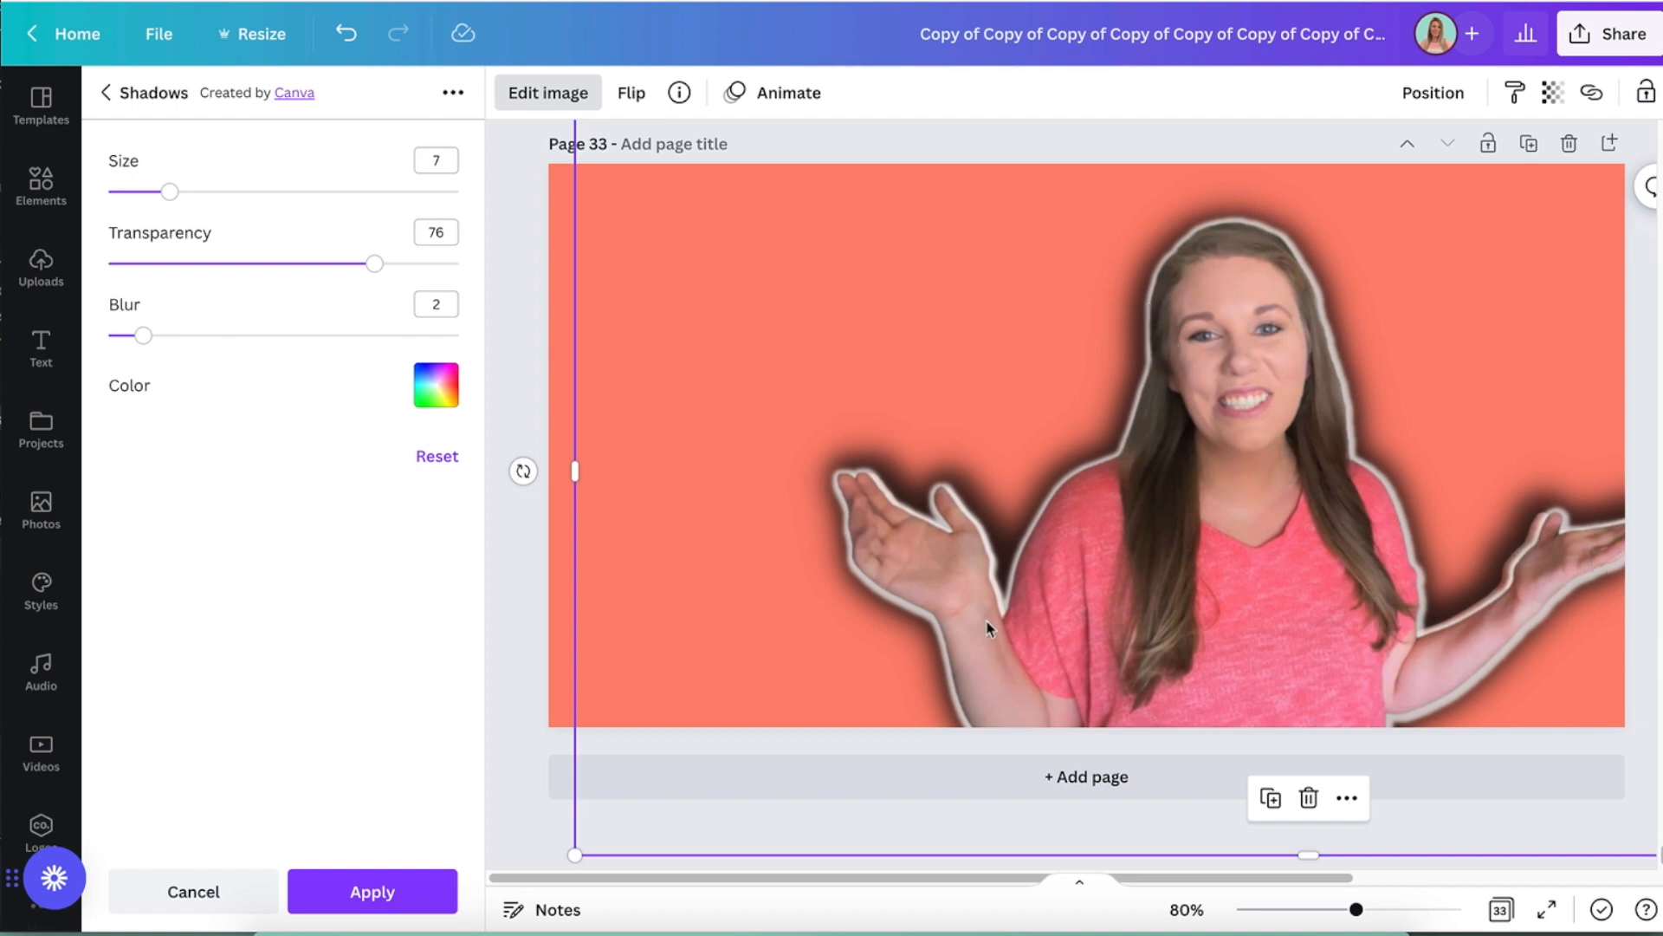
- Add a third copy of the uploaded cutout photo to the page and enlarge it
drag(1251, 877, 1653, 843)
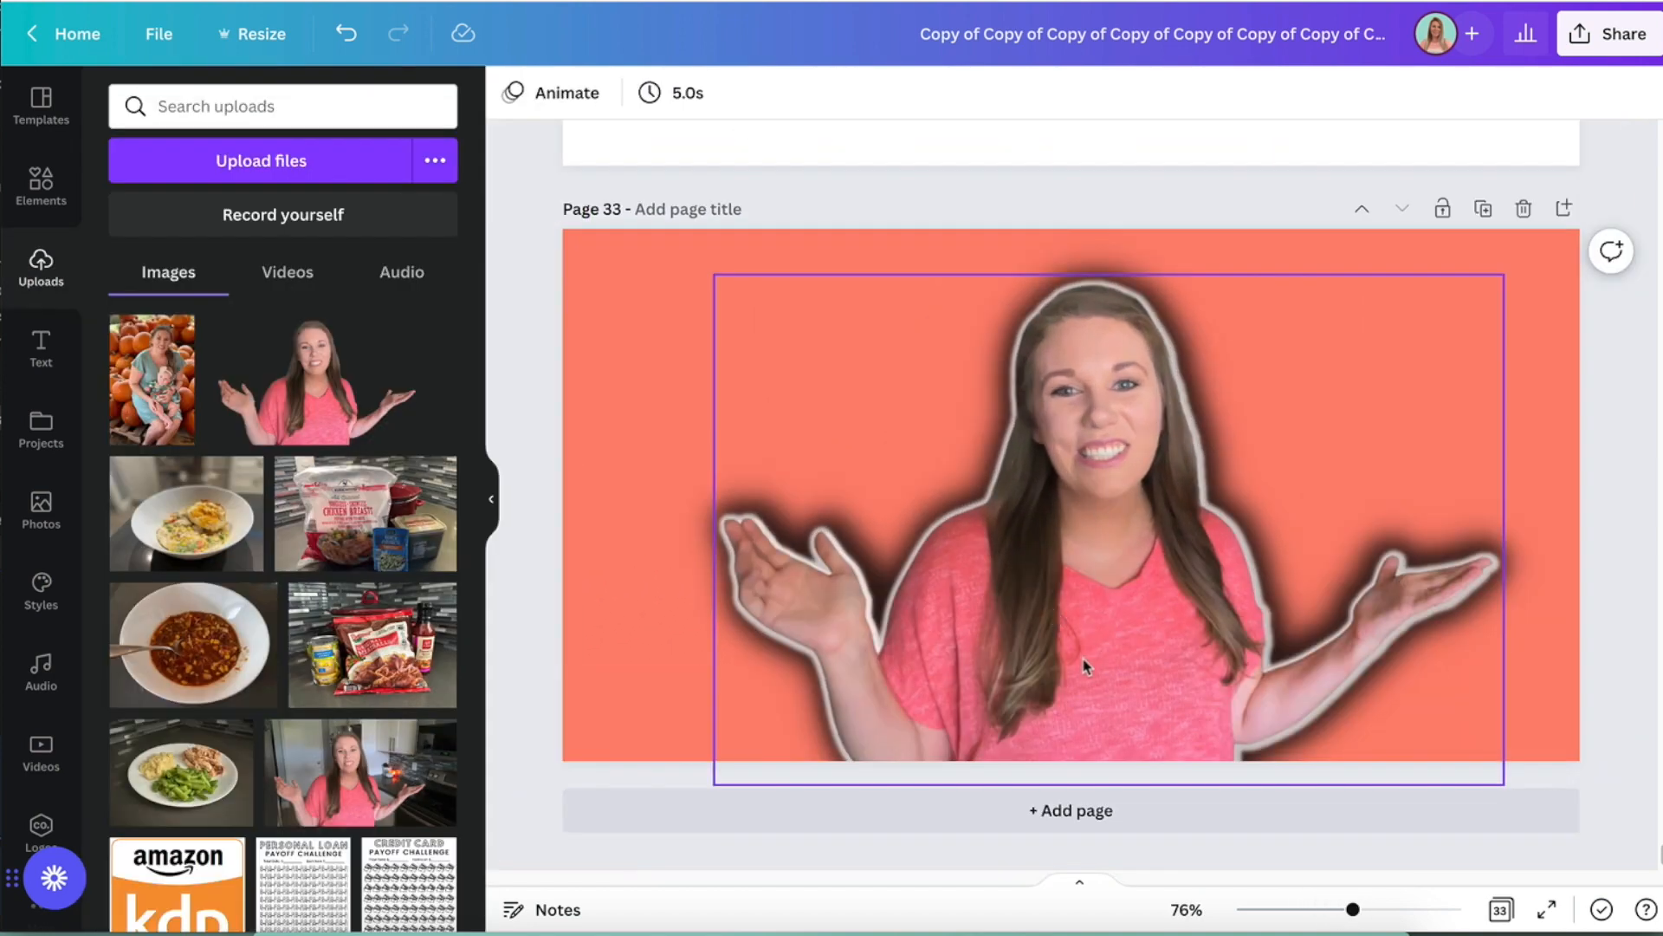
click(312, 392)
drag(726, 668, 355, 871)
drag(724, 632, 783, 575)
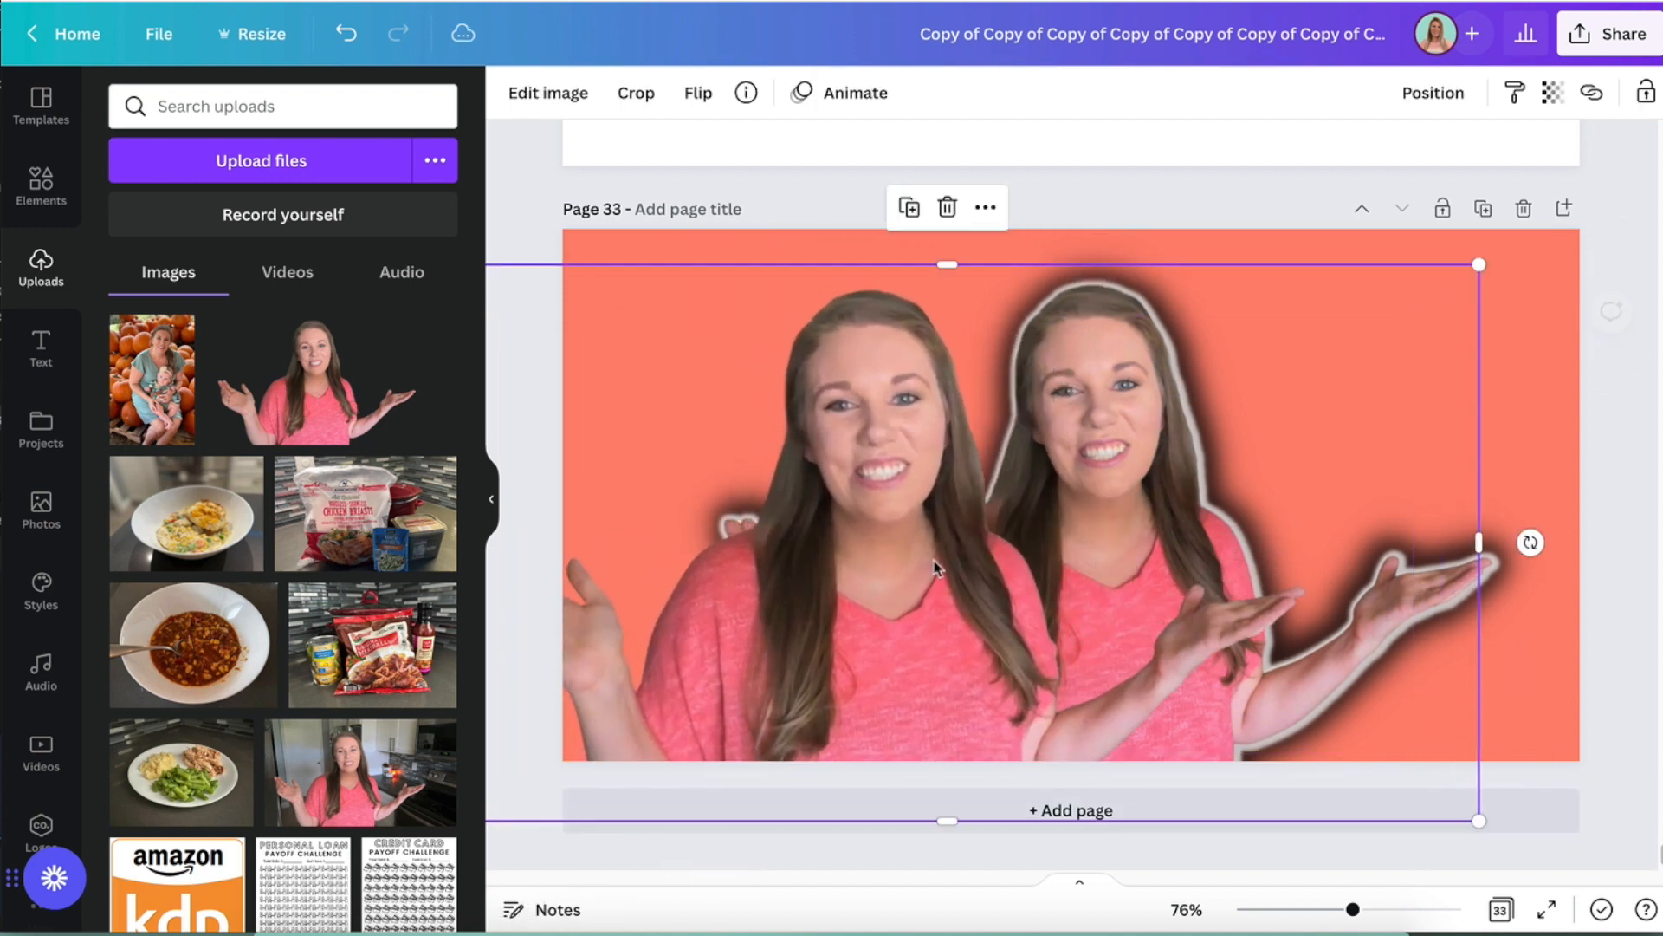
- Move and scale the third copy without a glow until it exactly covers the two layered photos, and deselect it
drag(928, 530, 1088, 520)
drag(646, 807, 675, 791)
drag(1031, 615, 1022, 605)
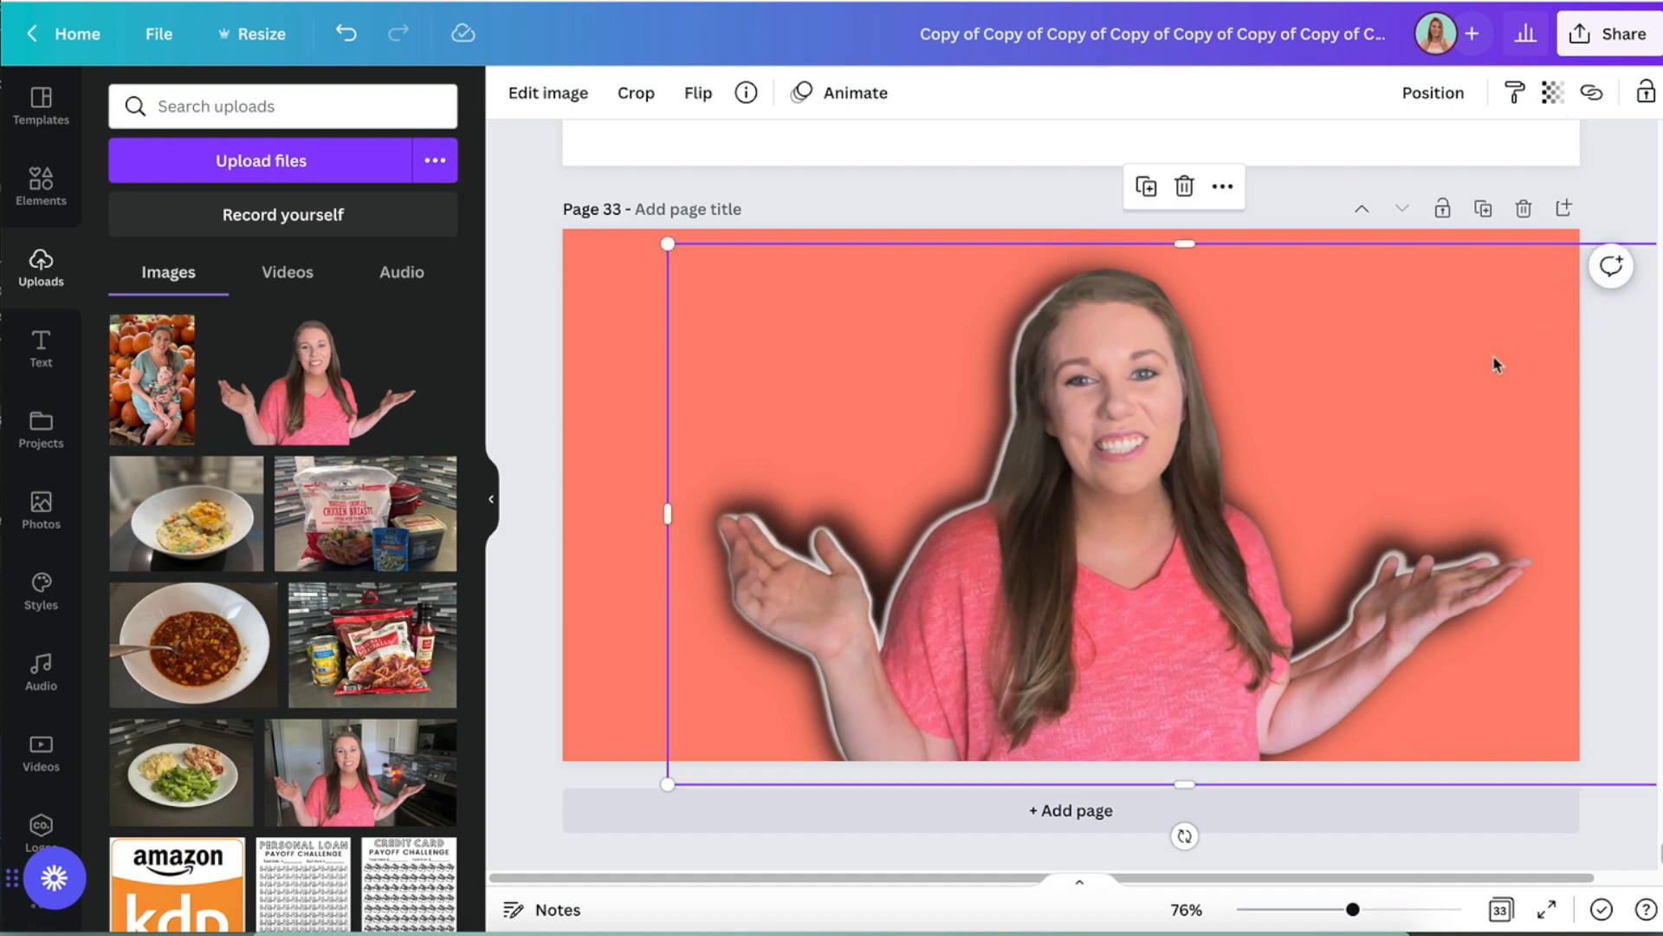
drag(668, 785, 687, 774)
drag(1094, 576, 1072, 597)
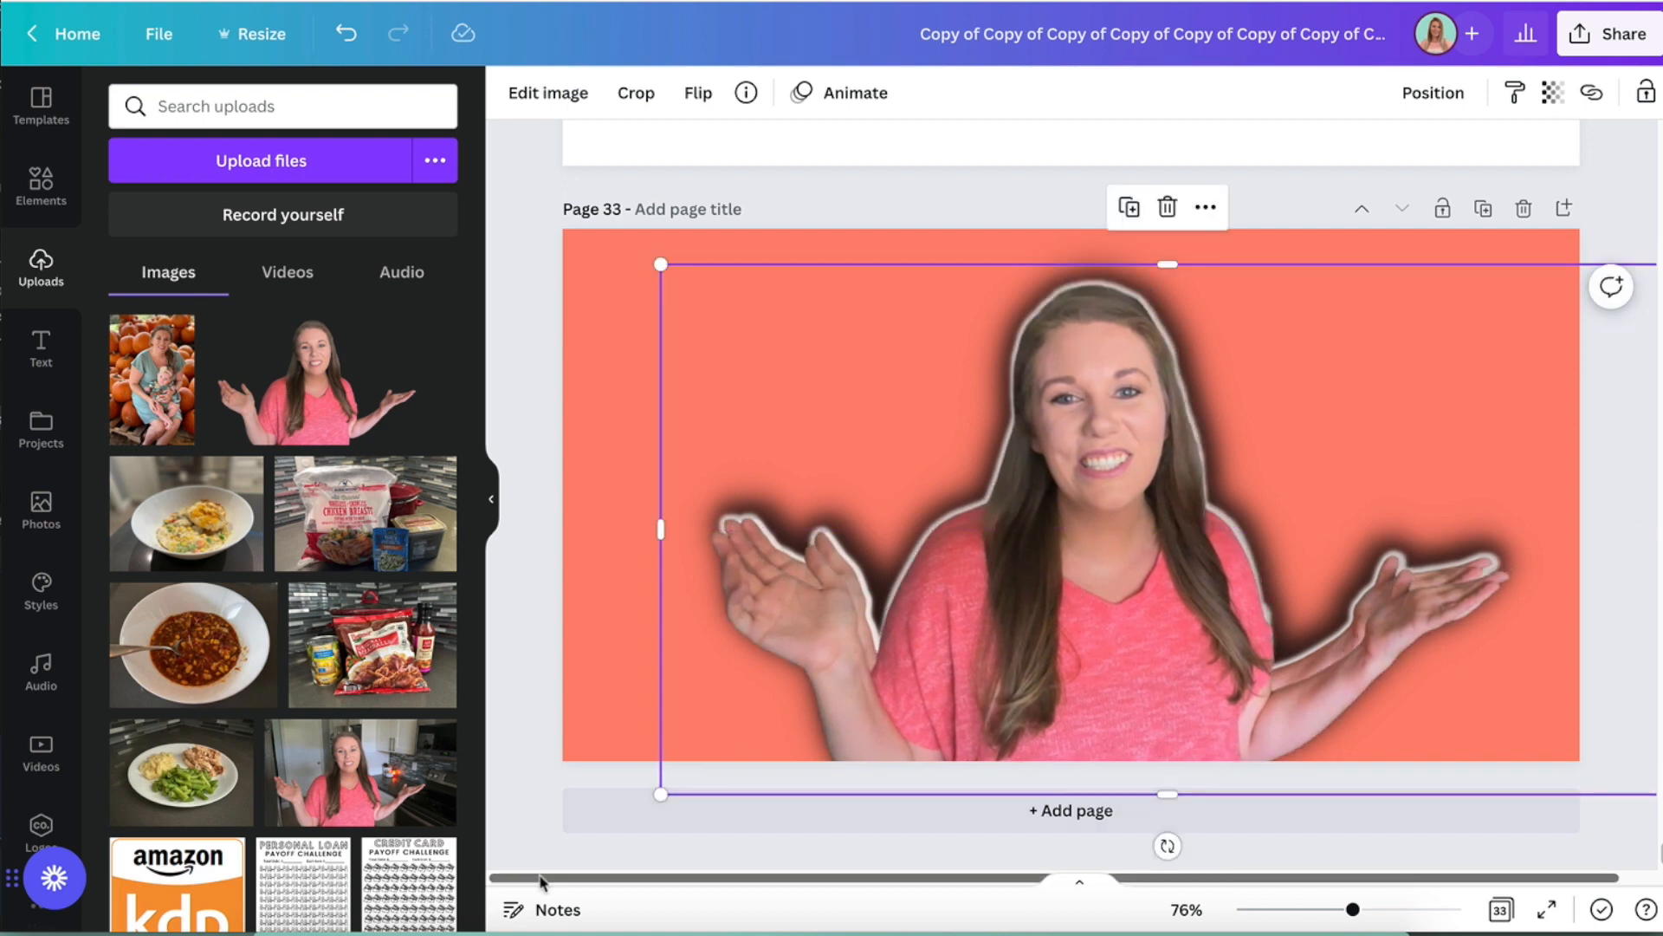
drag(661, 791, 680, 782)
drag(992, 634, 988, 627)
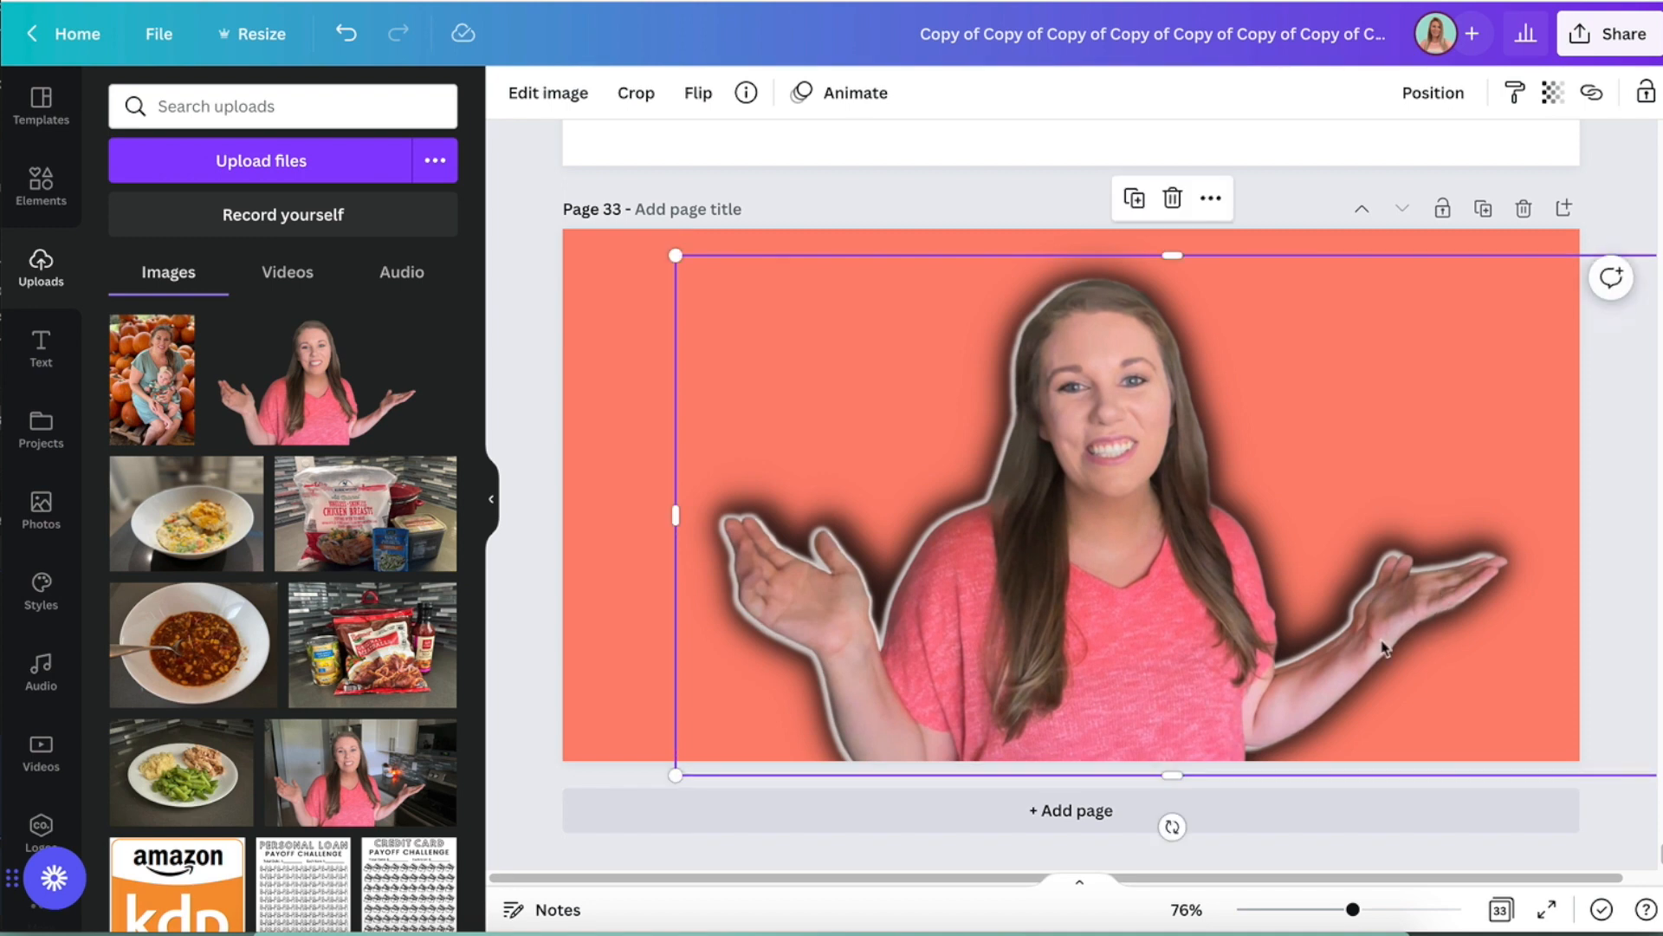
drag(1042, 642, 1036, 648)
drag(676, 784, 702, 769)
drag(1116, 640, 1094, 631)
drag(1642, 769, 1649, 772)
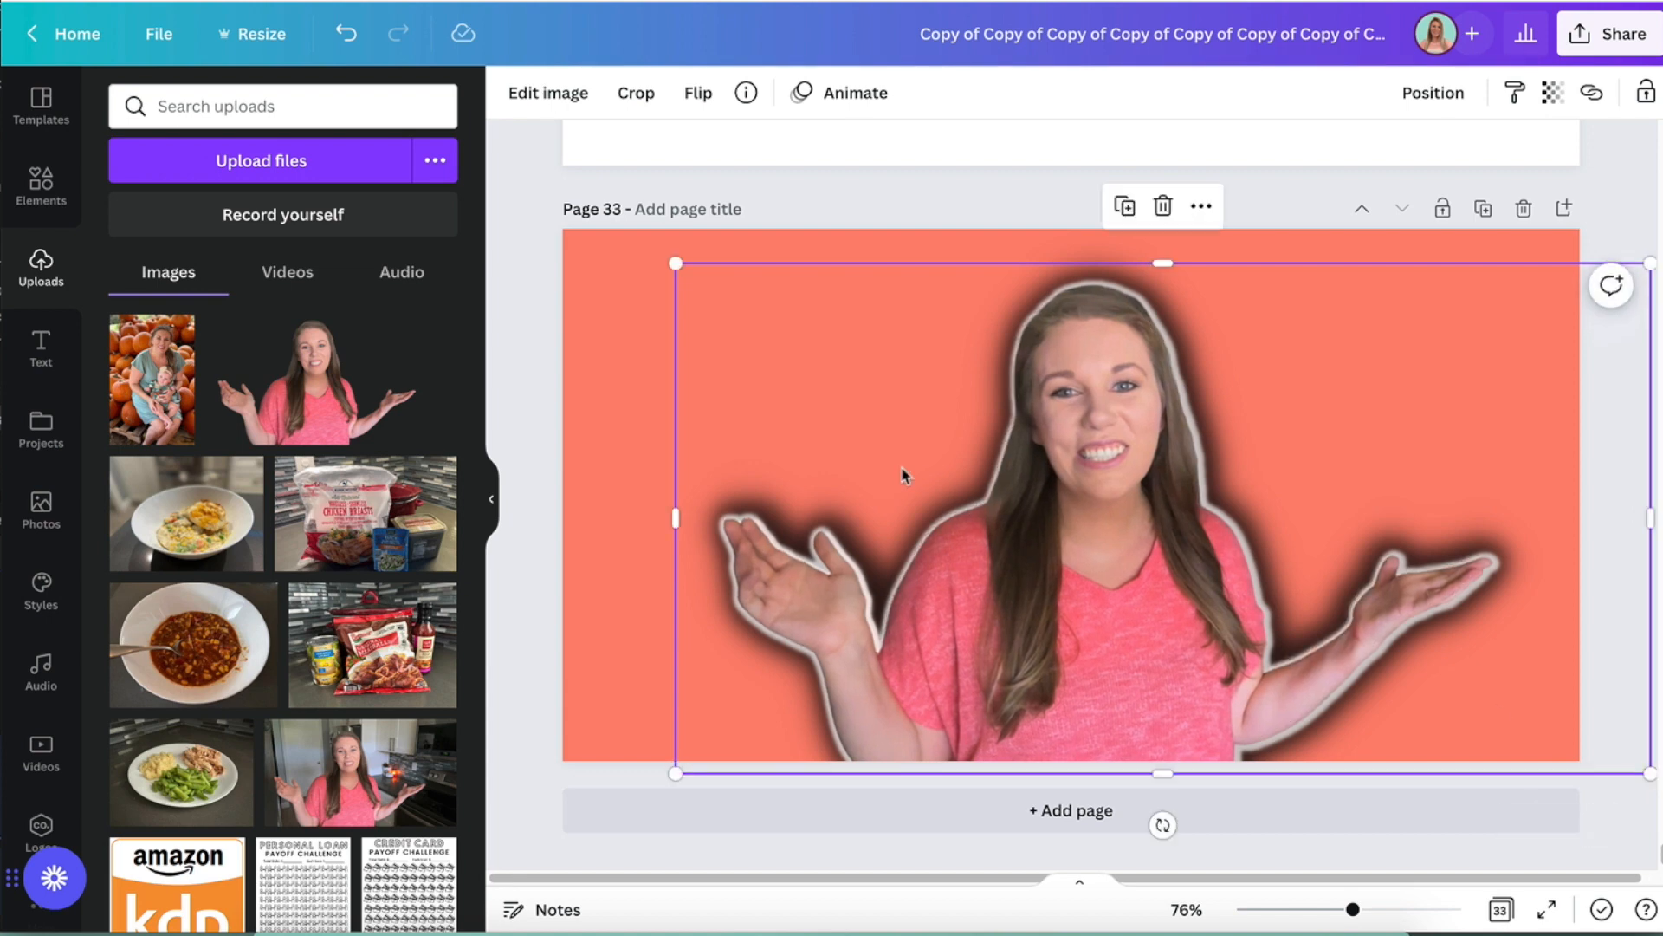
click(539, 473)
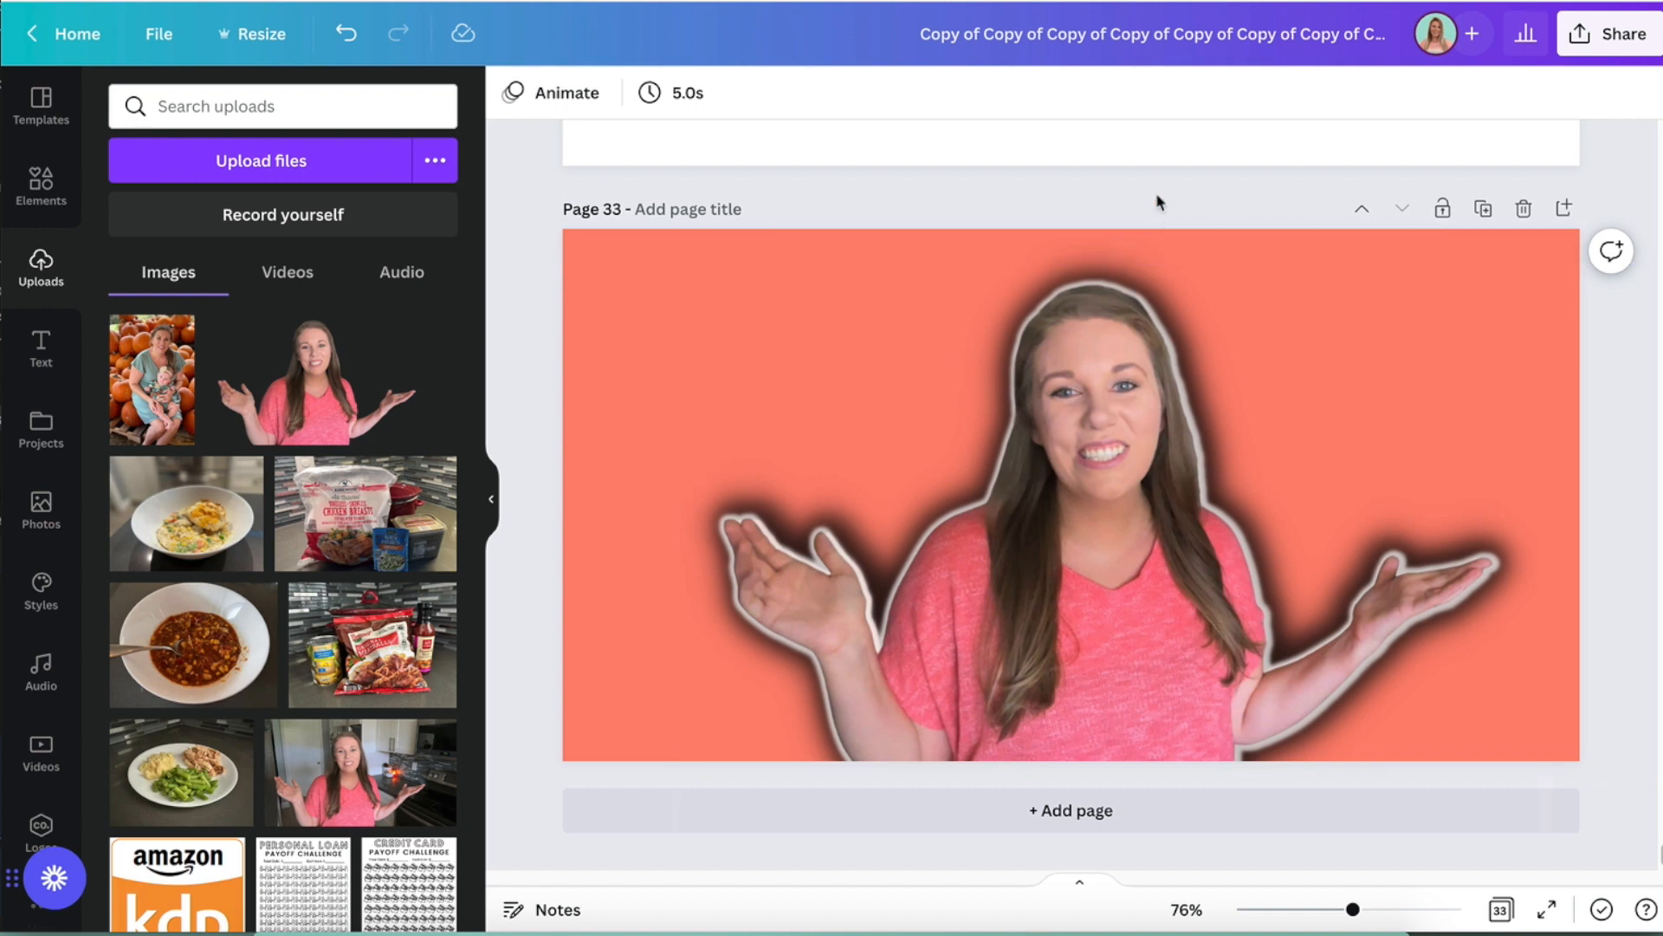
- Shrink the three layered portrait photos together and move them to the lower right part of the page
drag(1088, 520, 1132, 512)
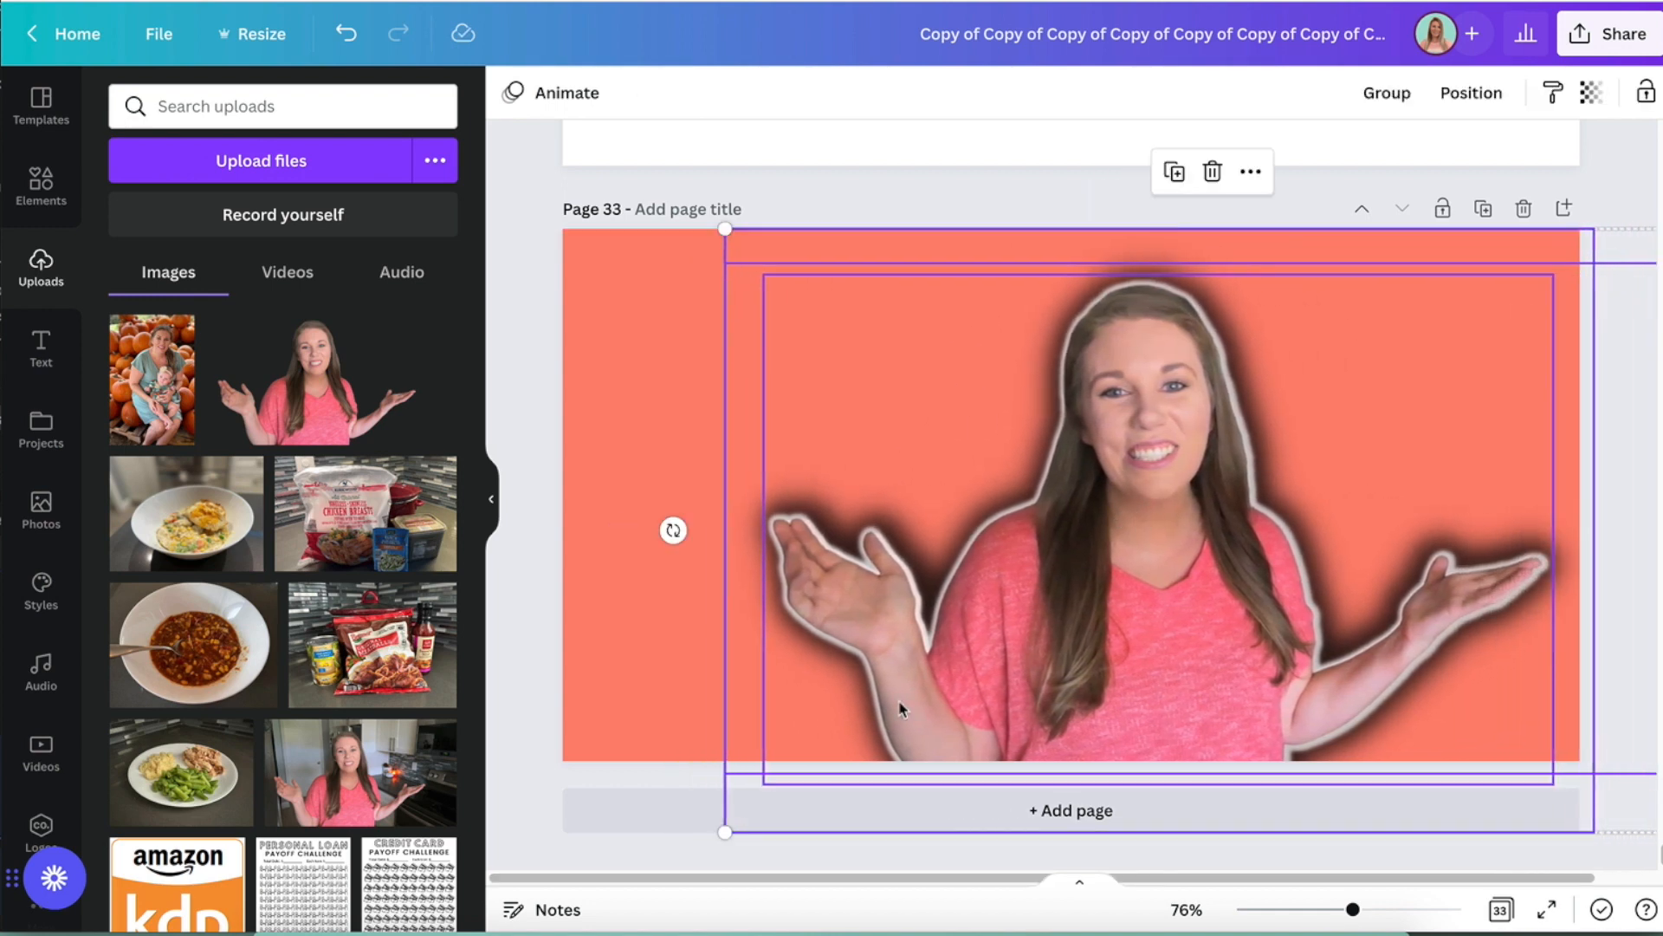
drag(726, 832, 883, 784)
drag(1196, 546, 1275, 617)
click(521, 431)
- Add a plain copy of the cutout photo to the left half of the page, scaled to match the layered portrait
click(356, 392)
drag(892, 454, 738, 532)
drag(1333, 359, 1197, 429)
drag(757, 693, 854, 629)
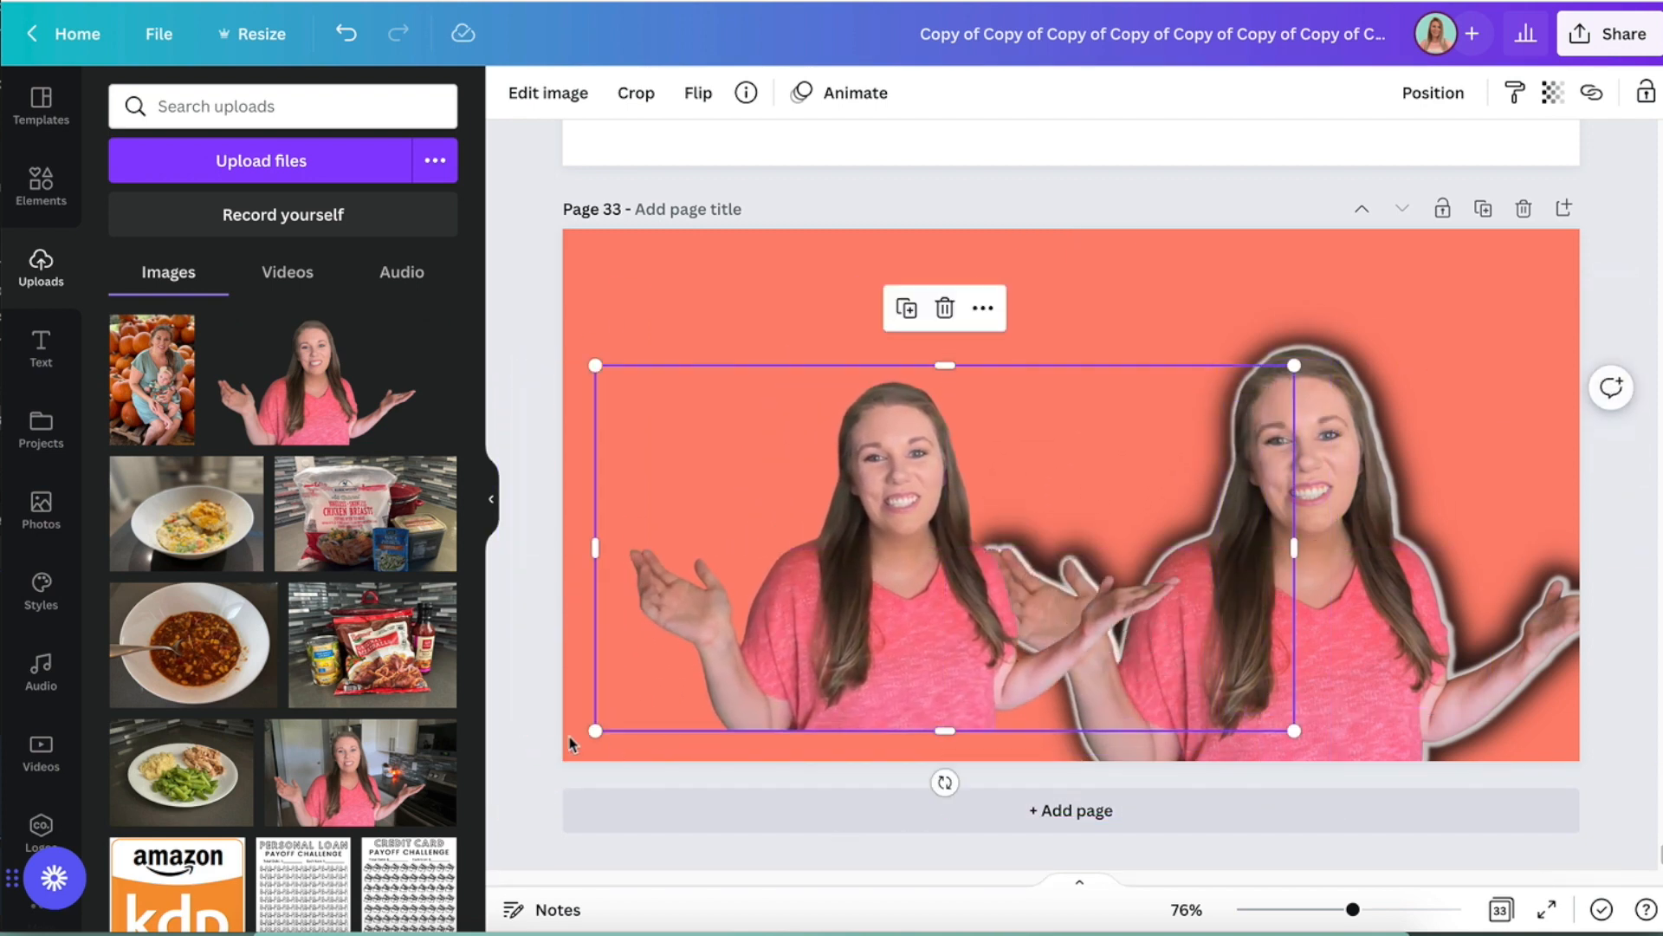
drag(596, 730, 528, 766)
drag(1293, 365, 1364, 314)
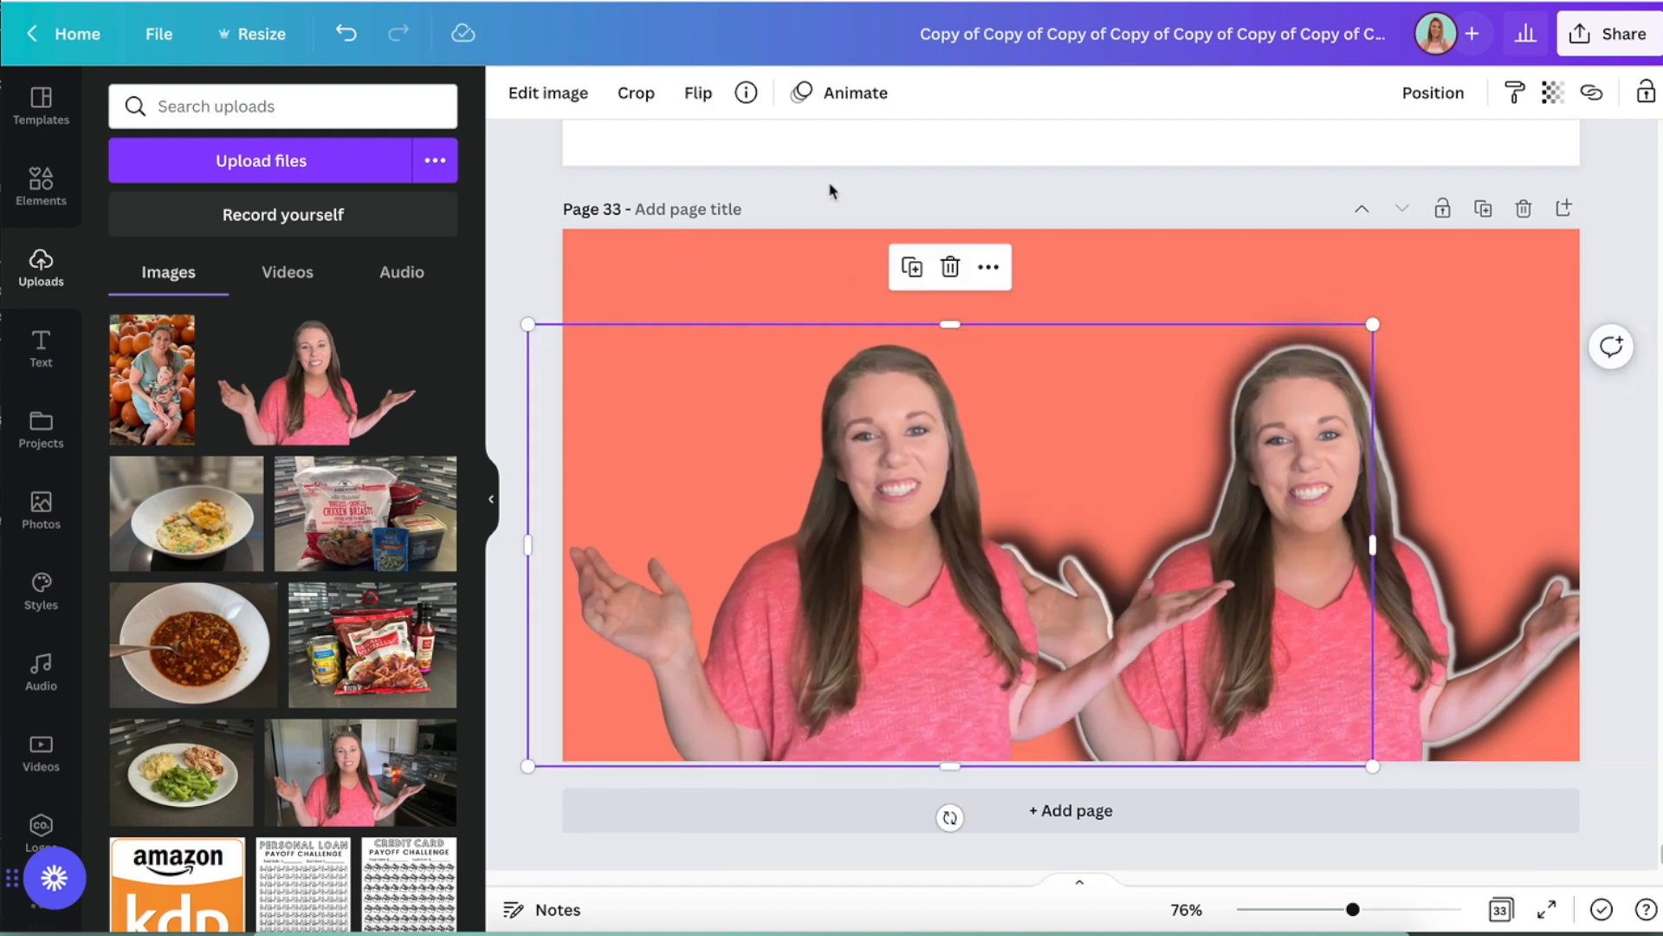
drag(810, 573, 738, 581)
click(1613, 261)
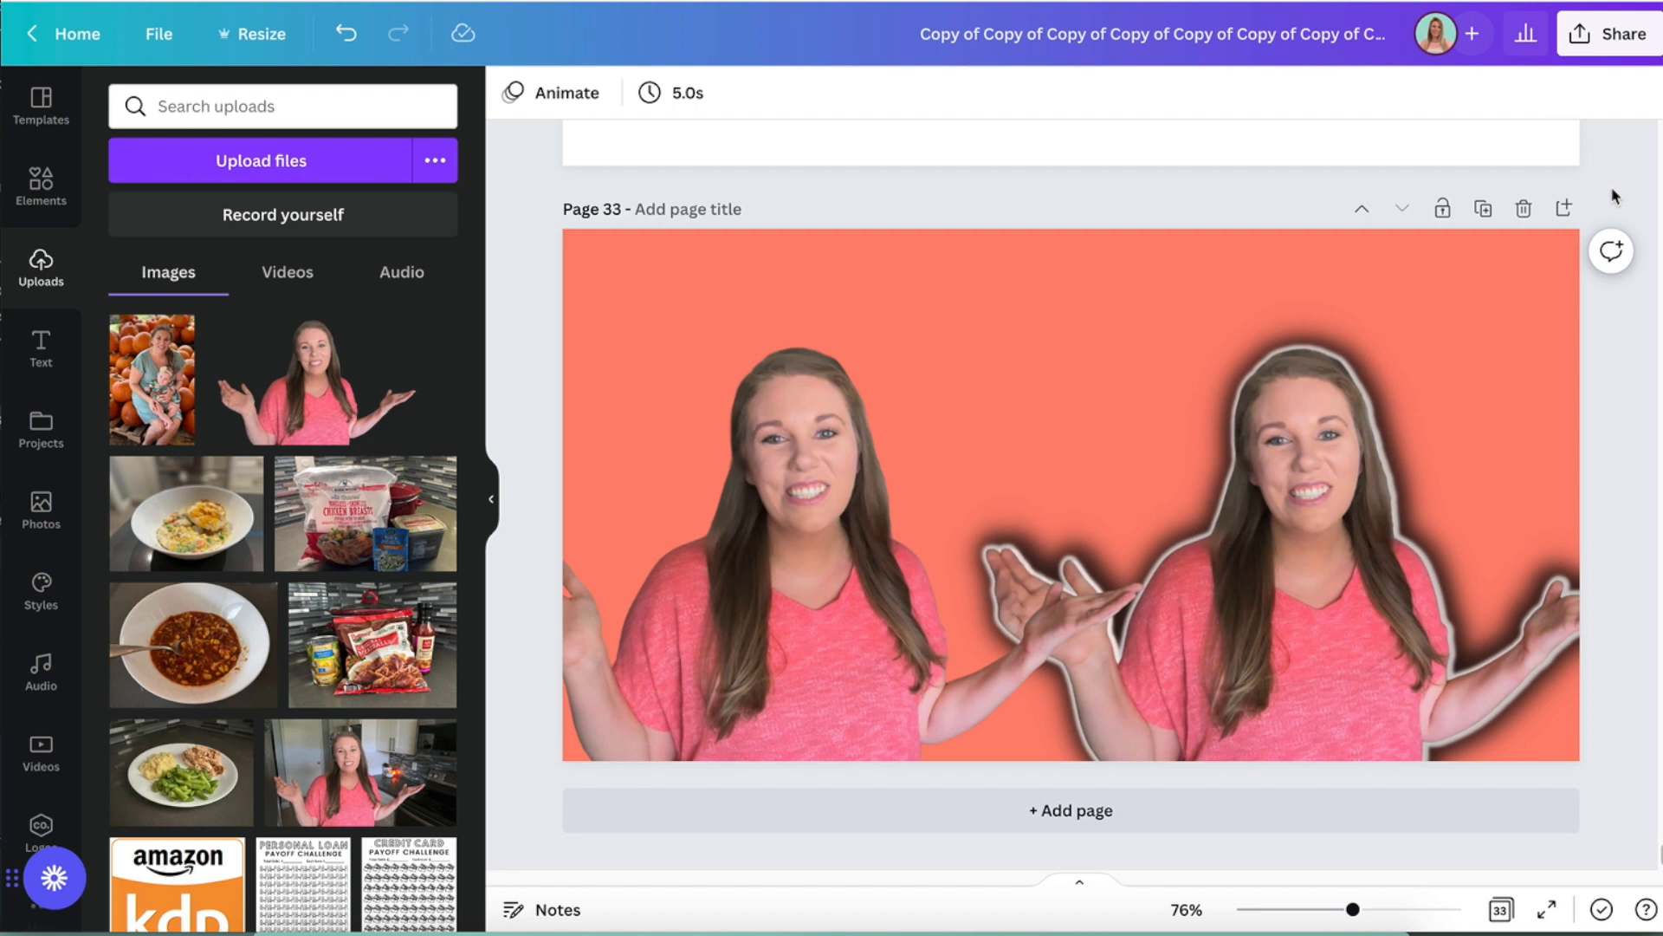
- Slightly raise the brightness and contrast of the layered portrait's top photo
click(1304, 672)
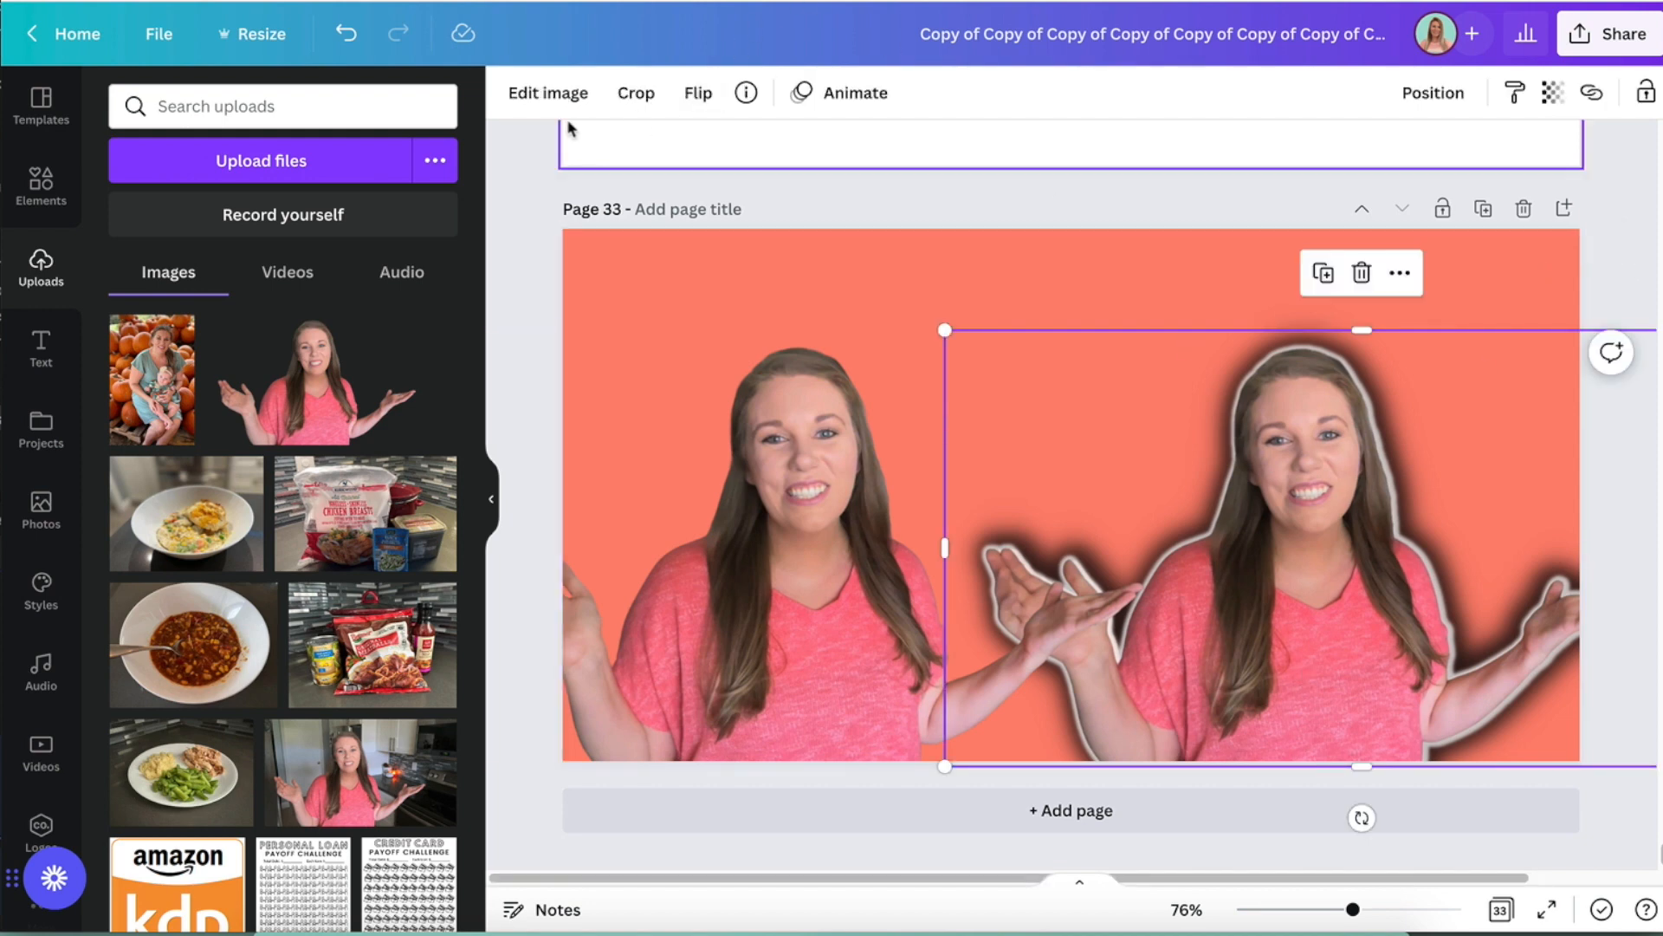
click(536, 95)
drag(282, 596, 314, 597)
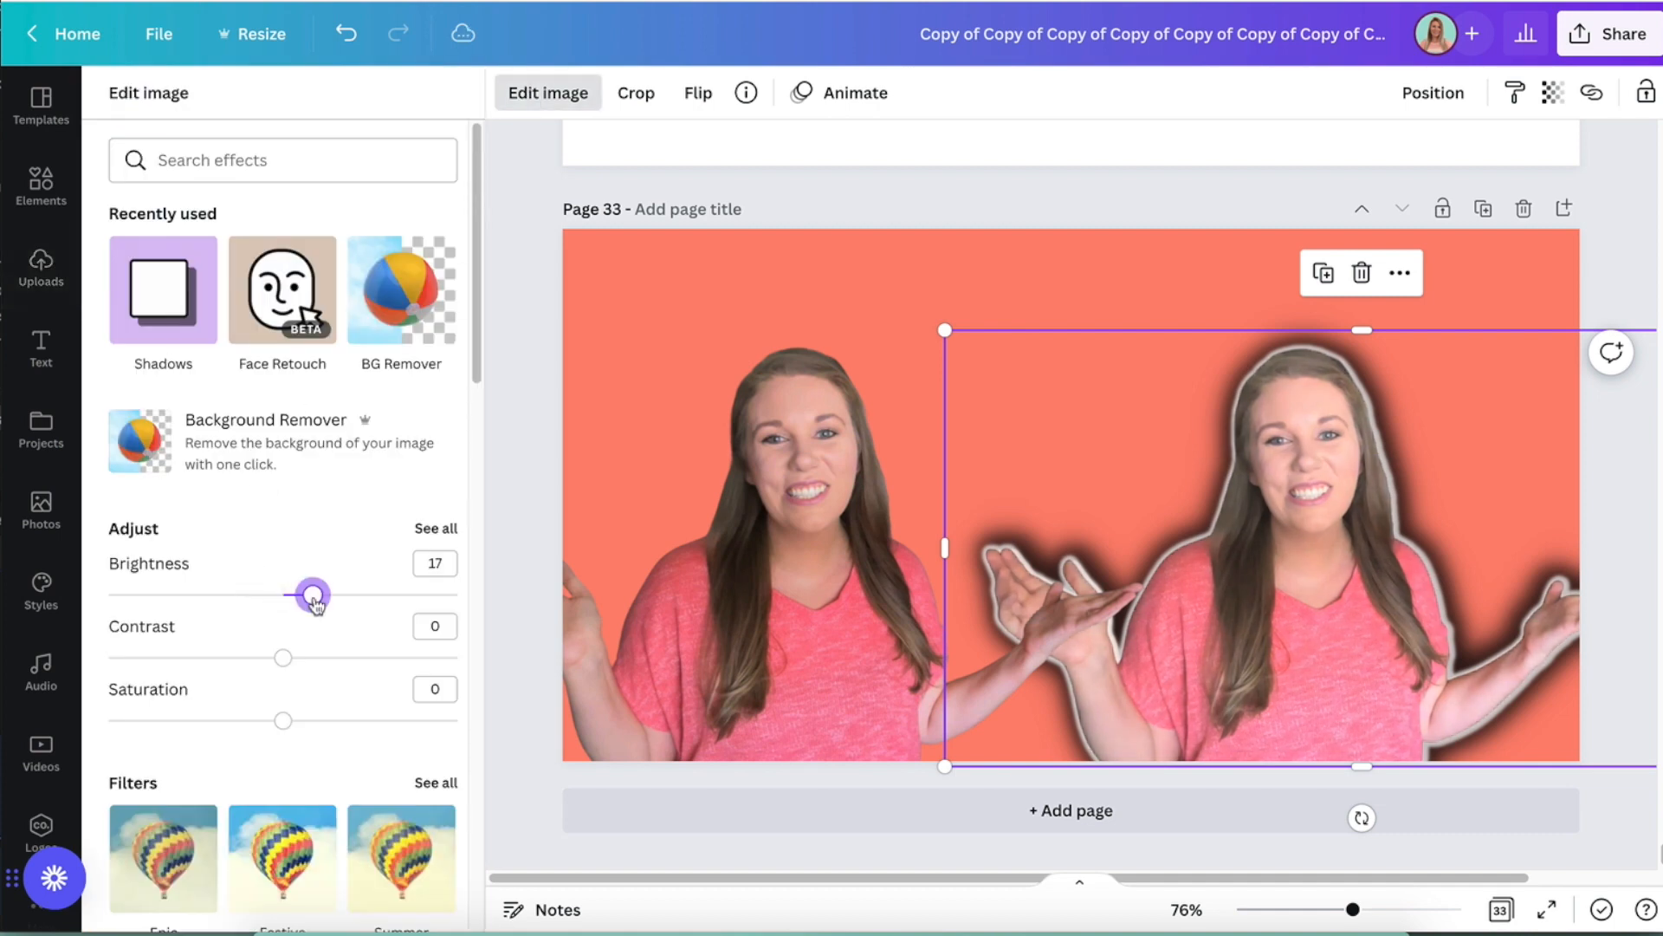
drag(284, 661, 313, 657)
drag(310, 601, 298, 598)
click(512, 353)
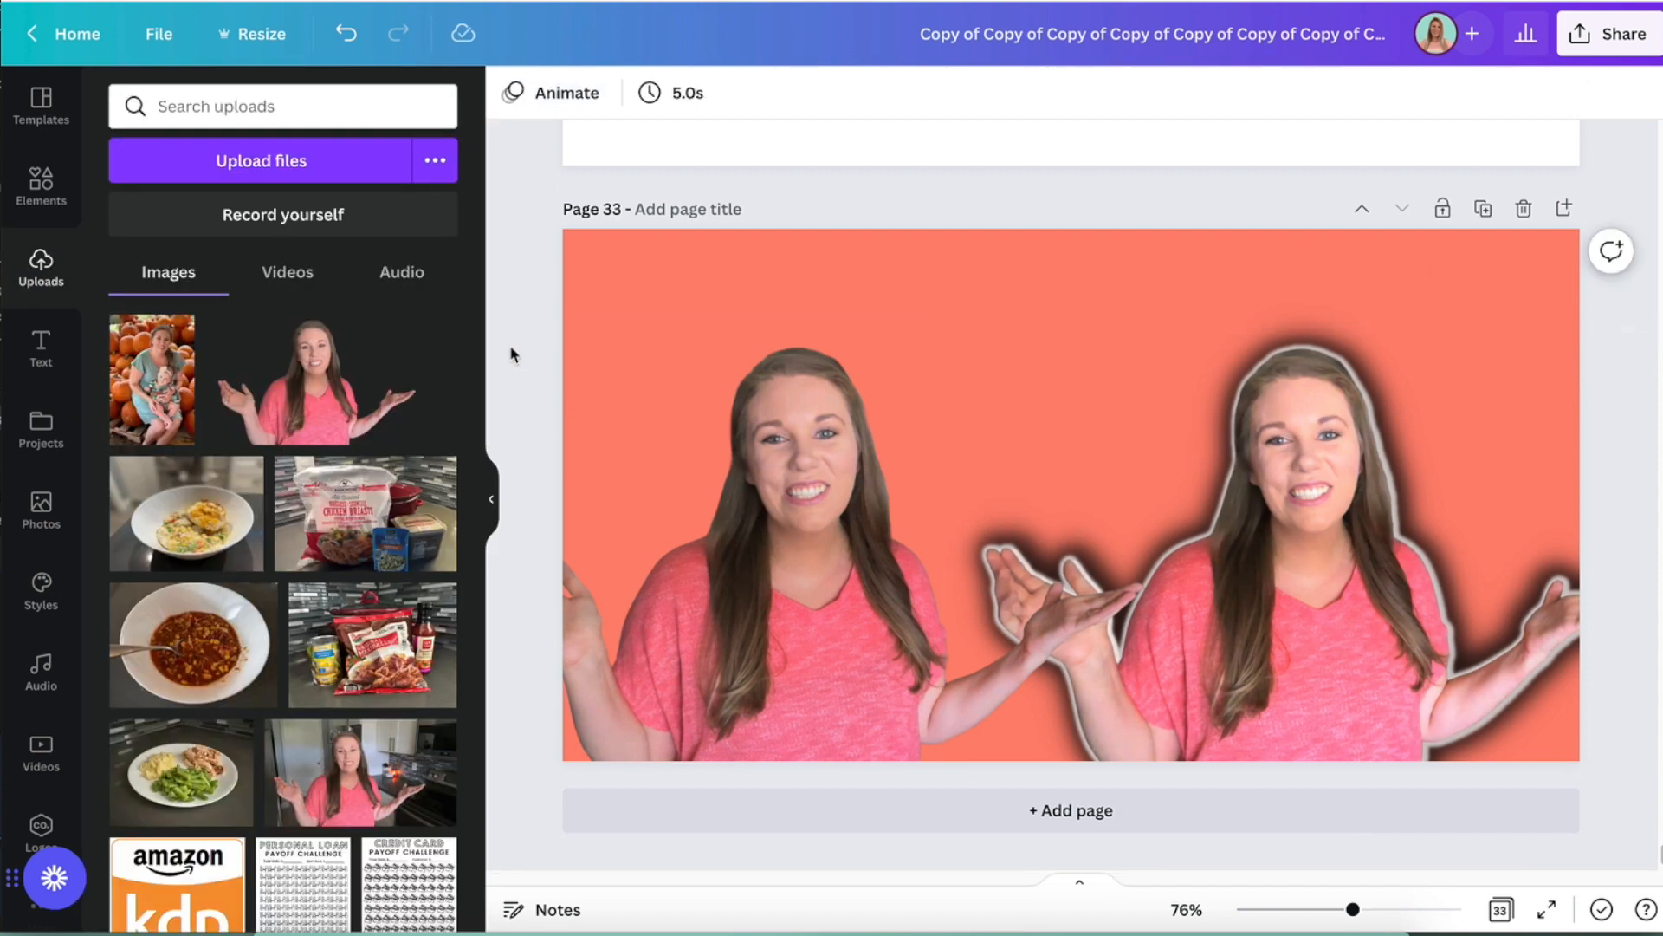
- Group the layered portrait photos and move the group up and to the left on the page
drag(1627, 787, 1290, 597)
click(1387, 95)
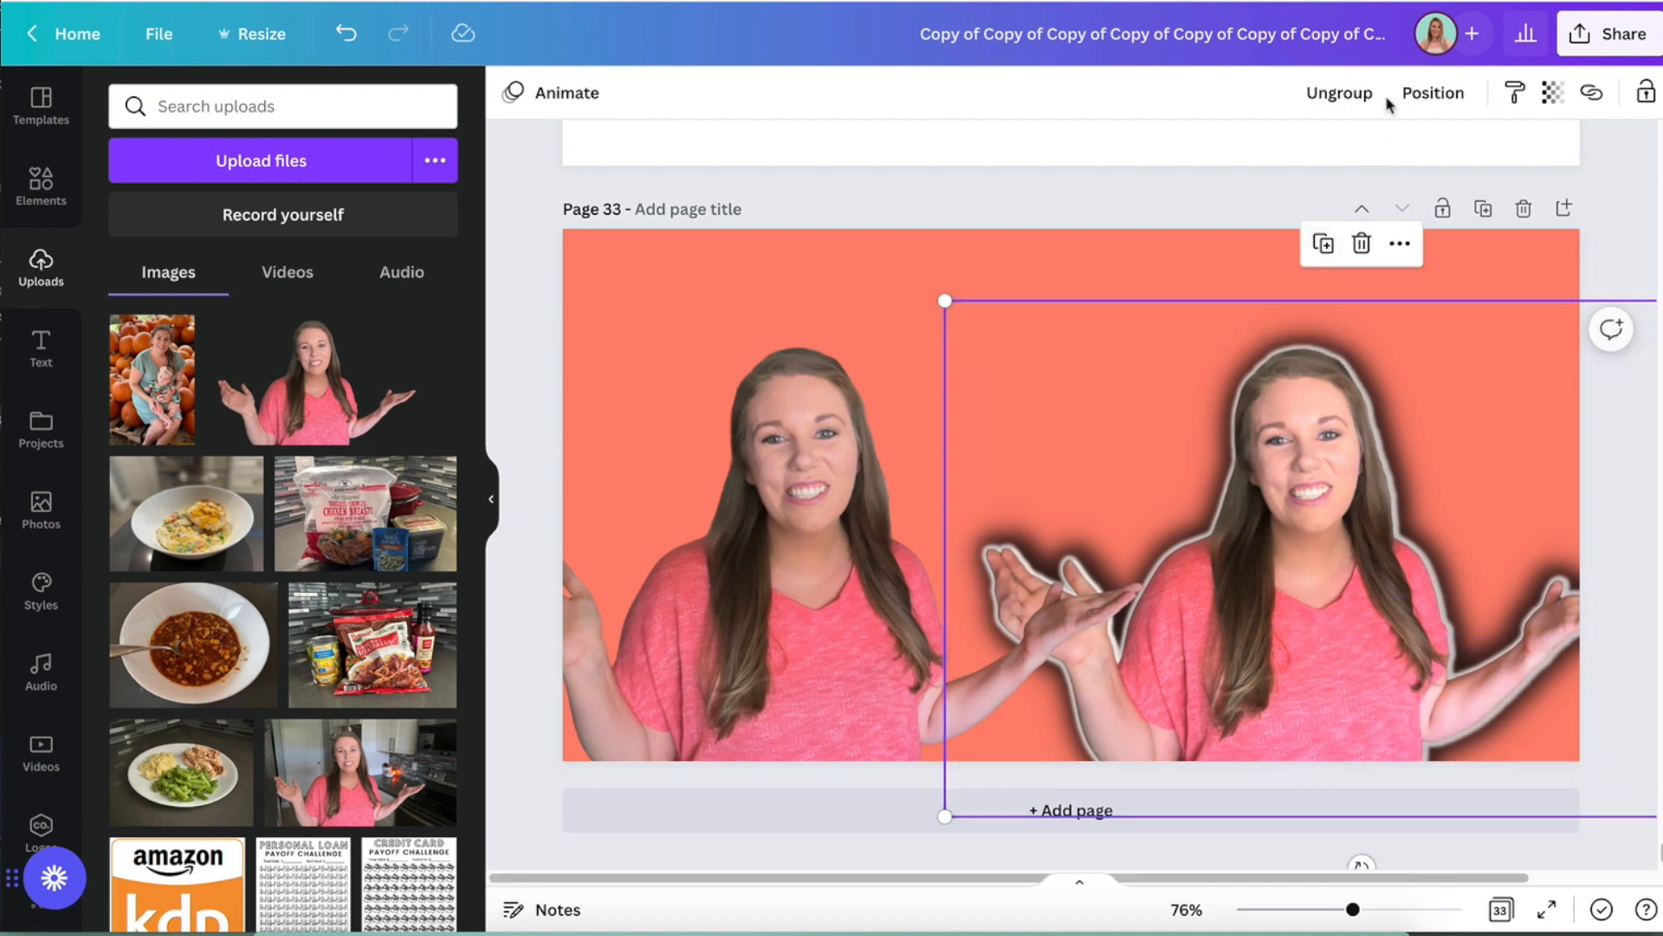
drag(1372, 533, 1284, 463)
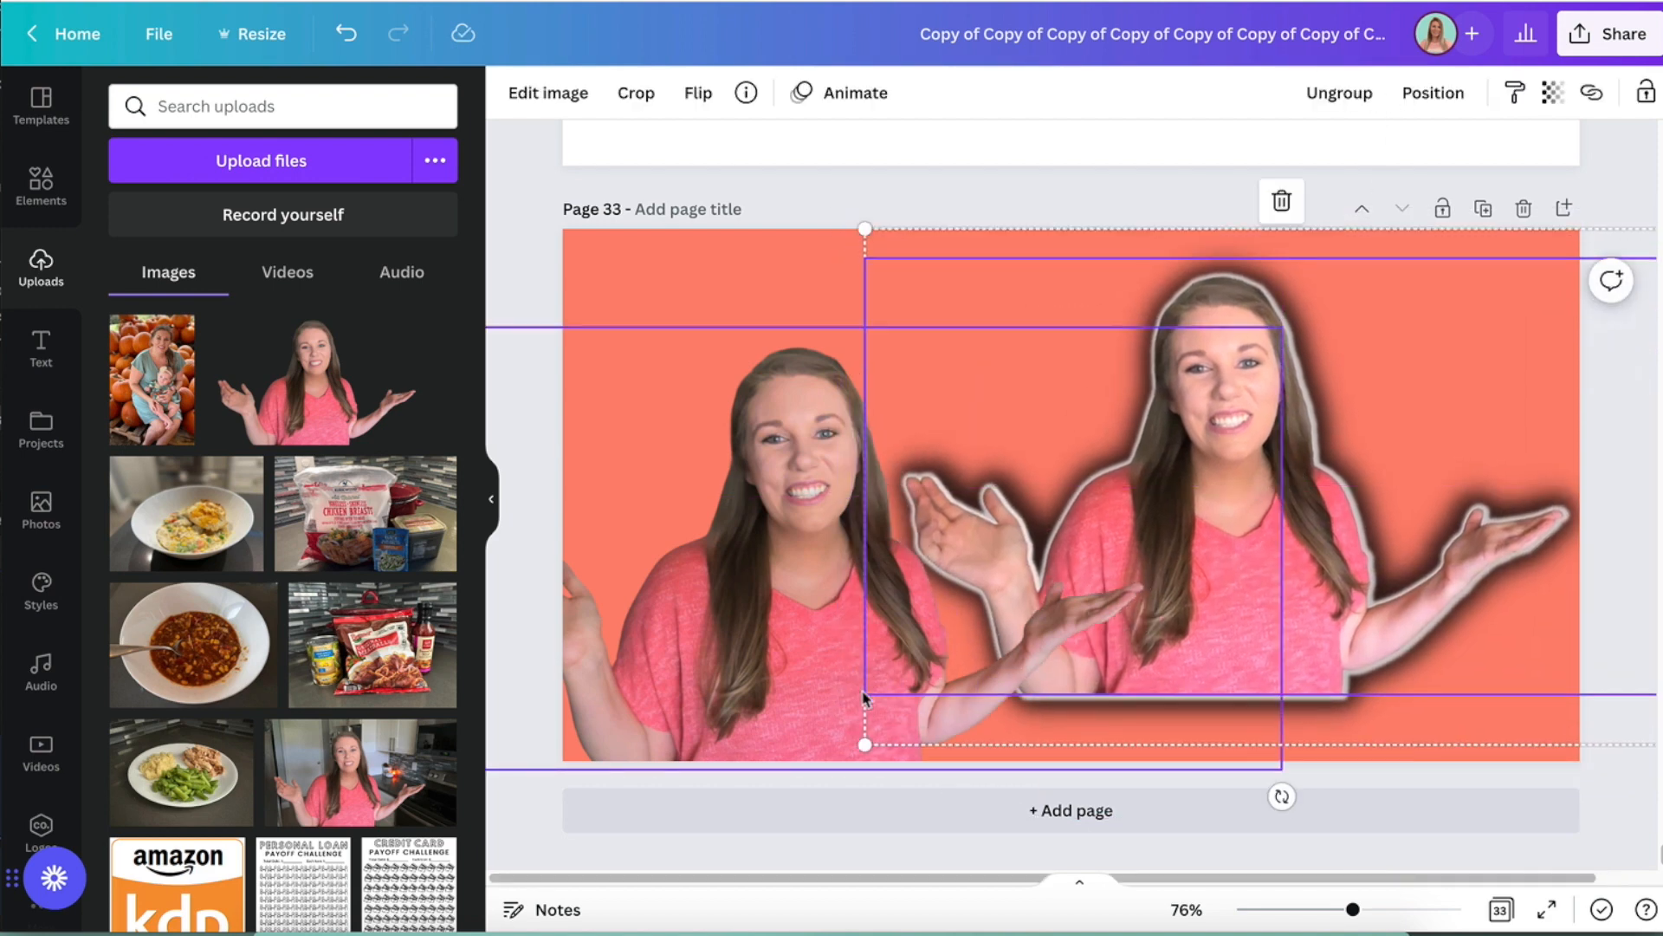
- Delete the plain comparison photo, then enlarge the grouped portrait and position it toward the page's right side
click(710, 643)
key(Delete)
click(1226, 470)
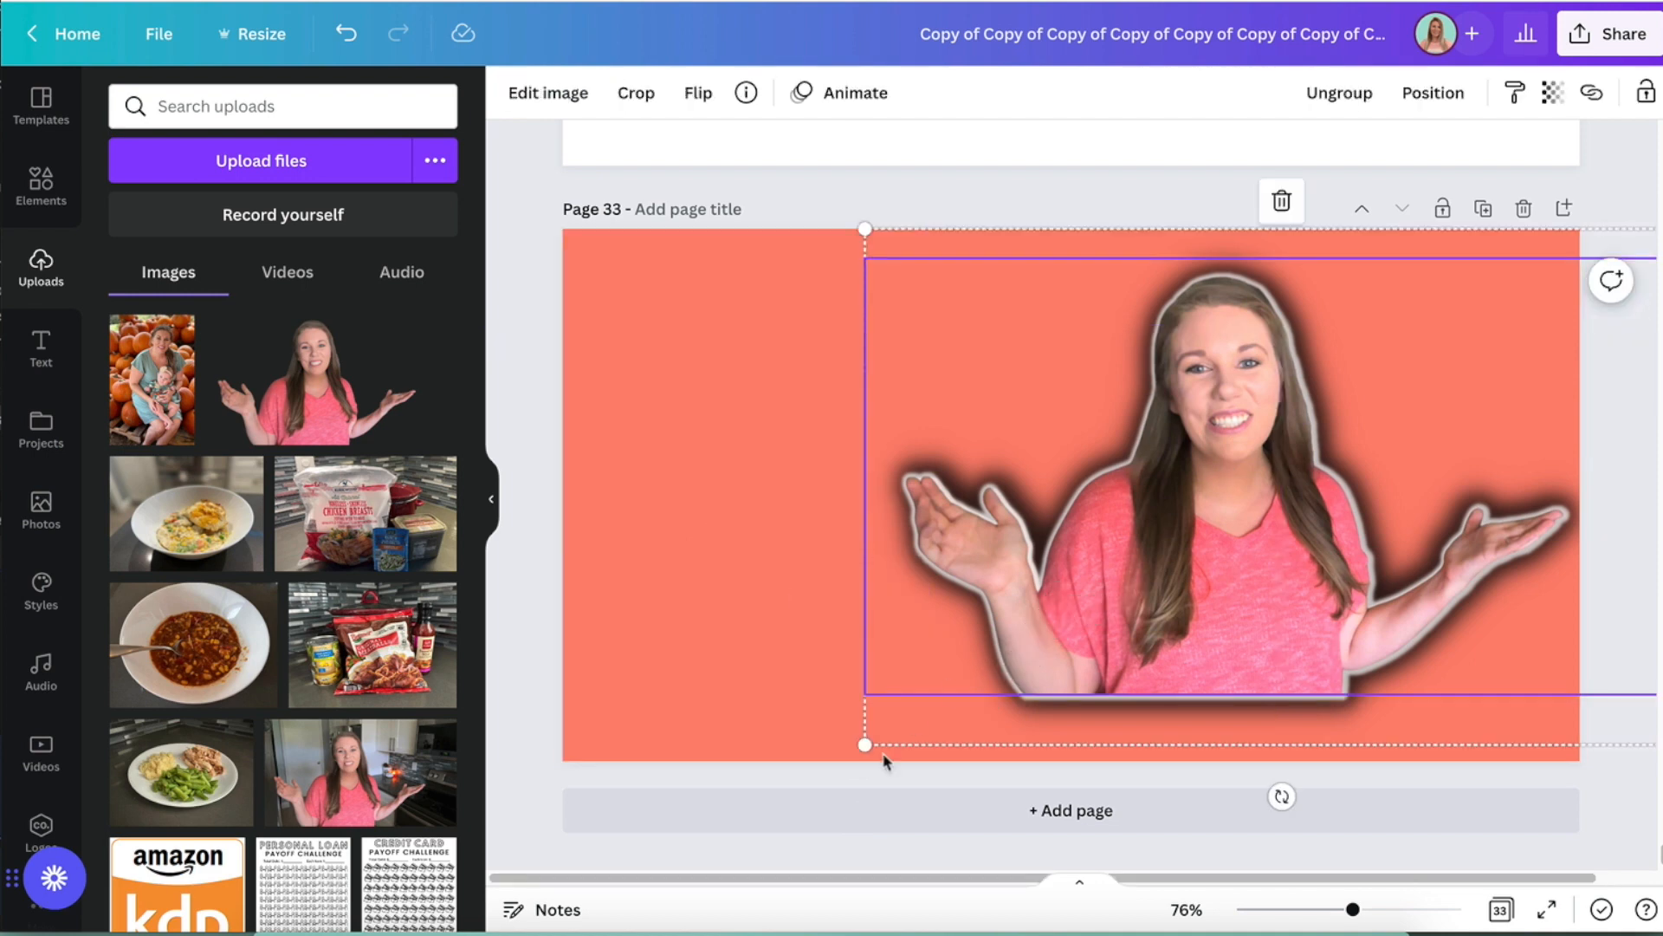
drag(865, 745, 598, 832)
drag(1103, 583, 1310, 548)
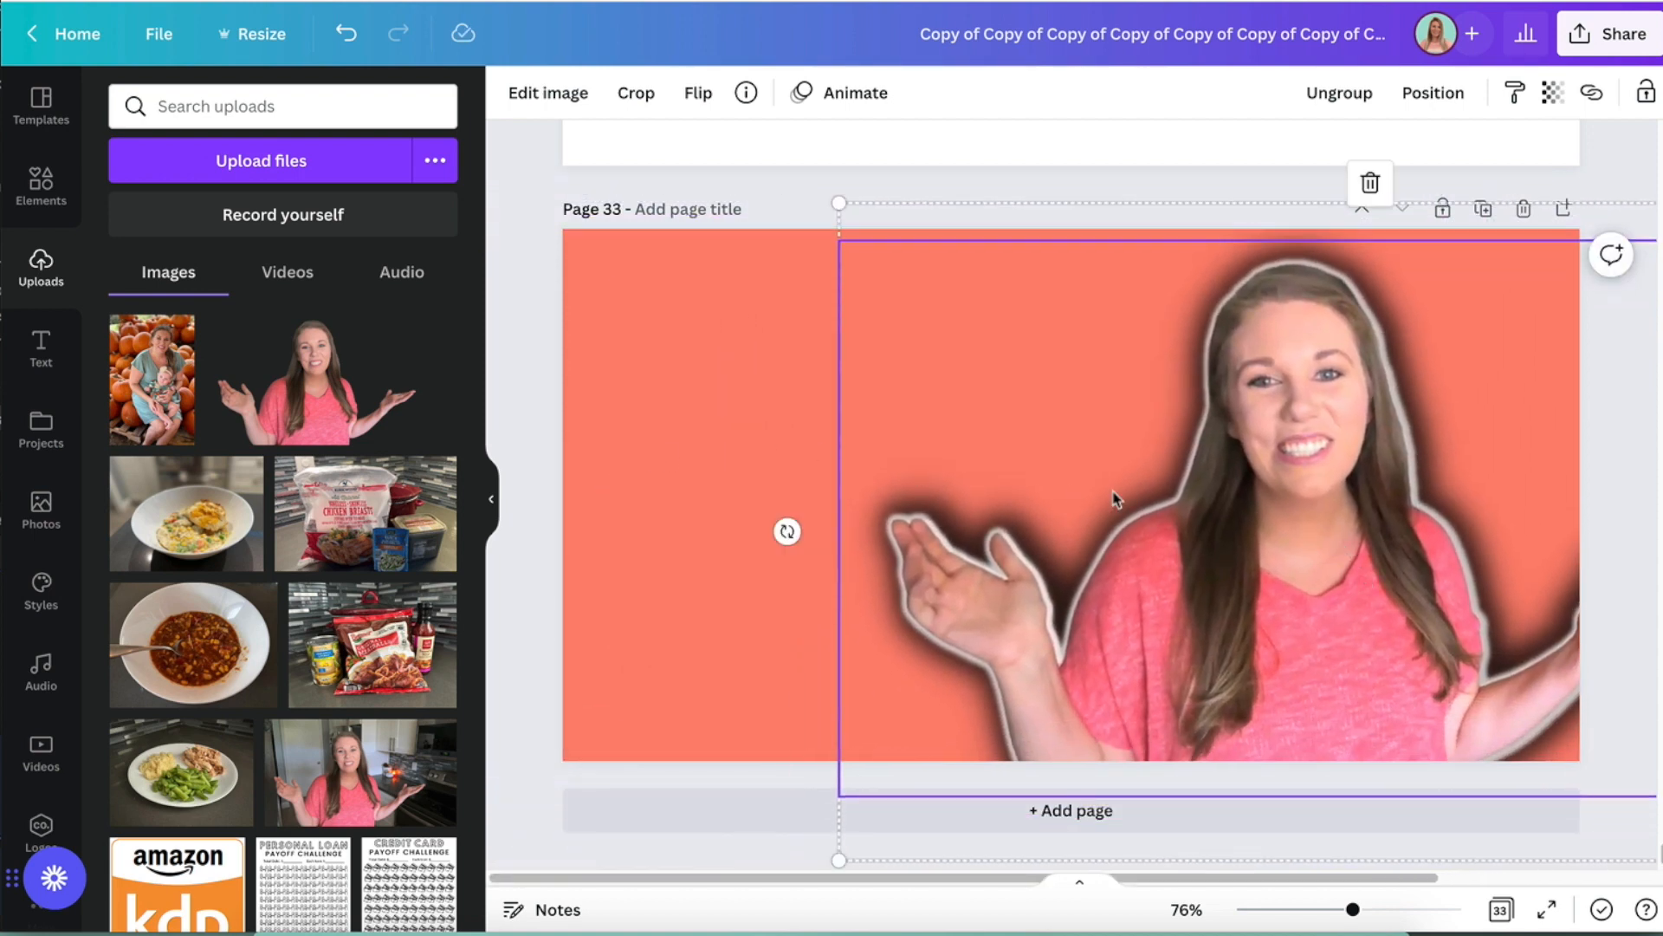
drag(1178, 507, 1215, 501)
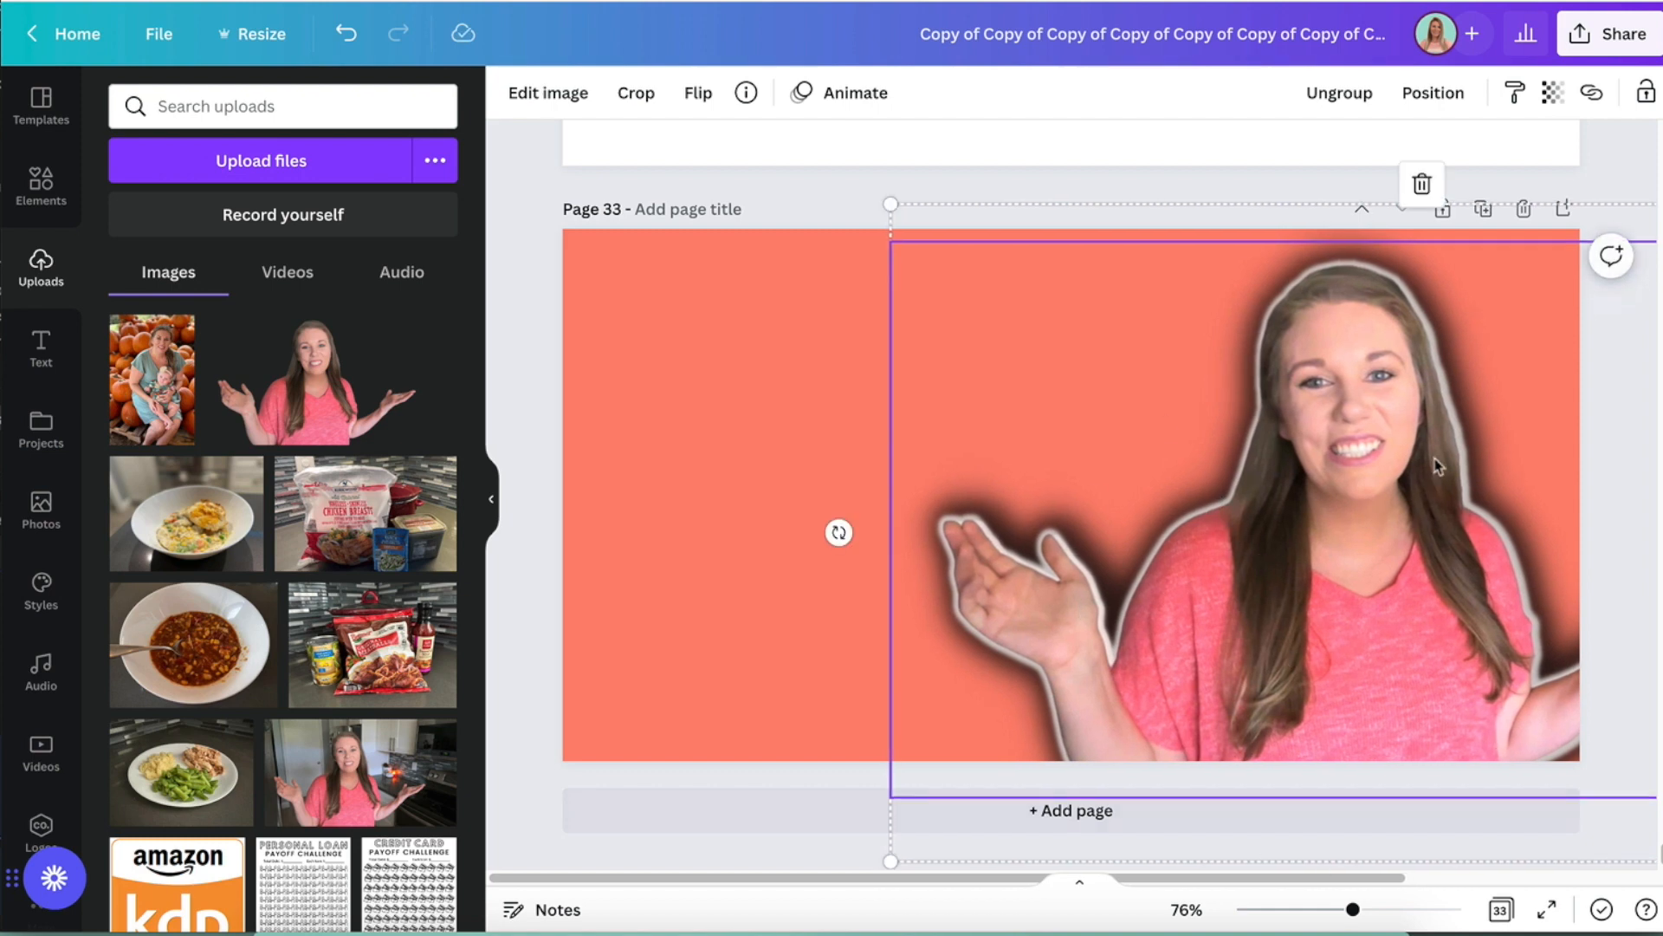
- Delete the grouped portrait and the coral background from the page
click(513, 251)
drag(539, 255, 1353, 540)
key(Delete)
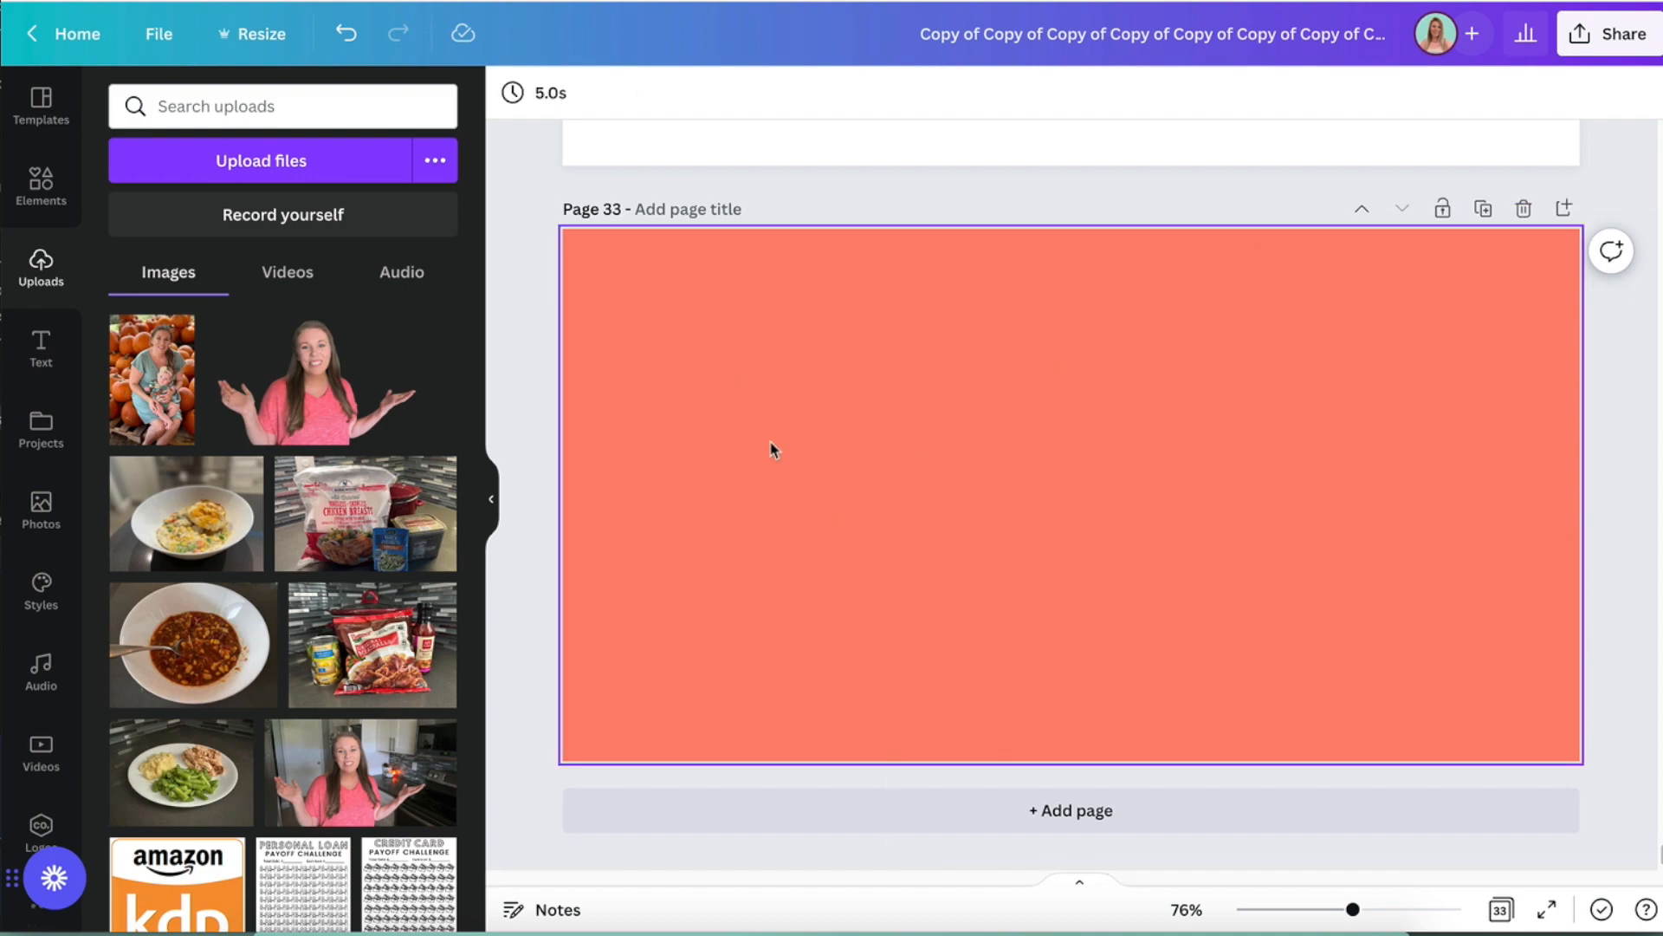
key(Delete)
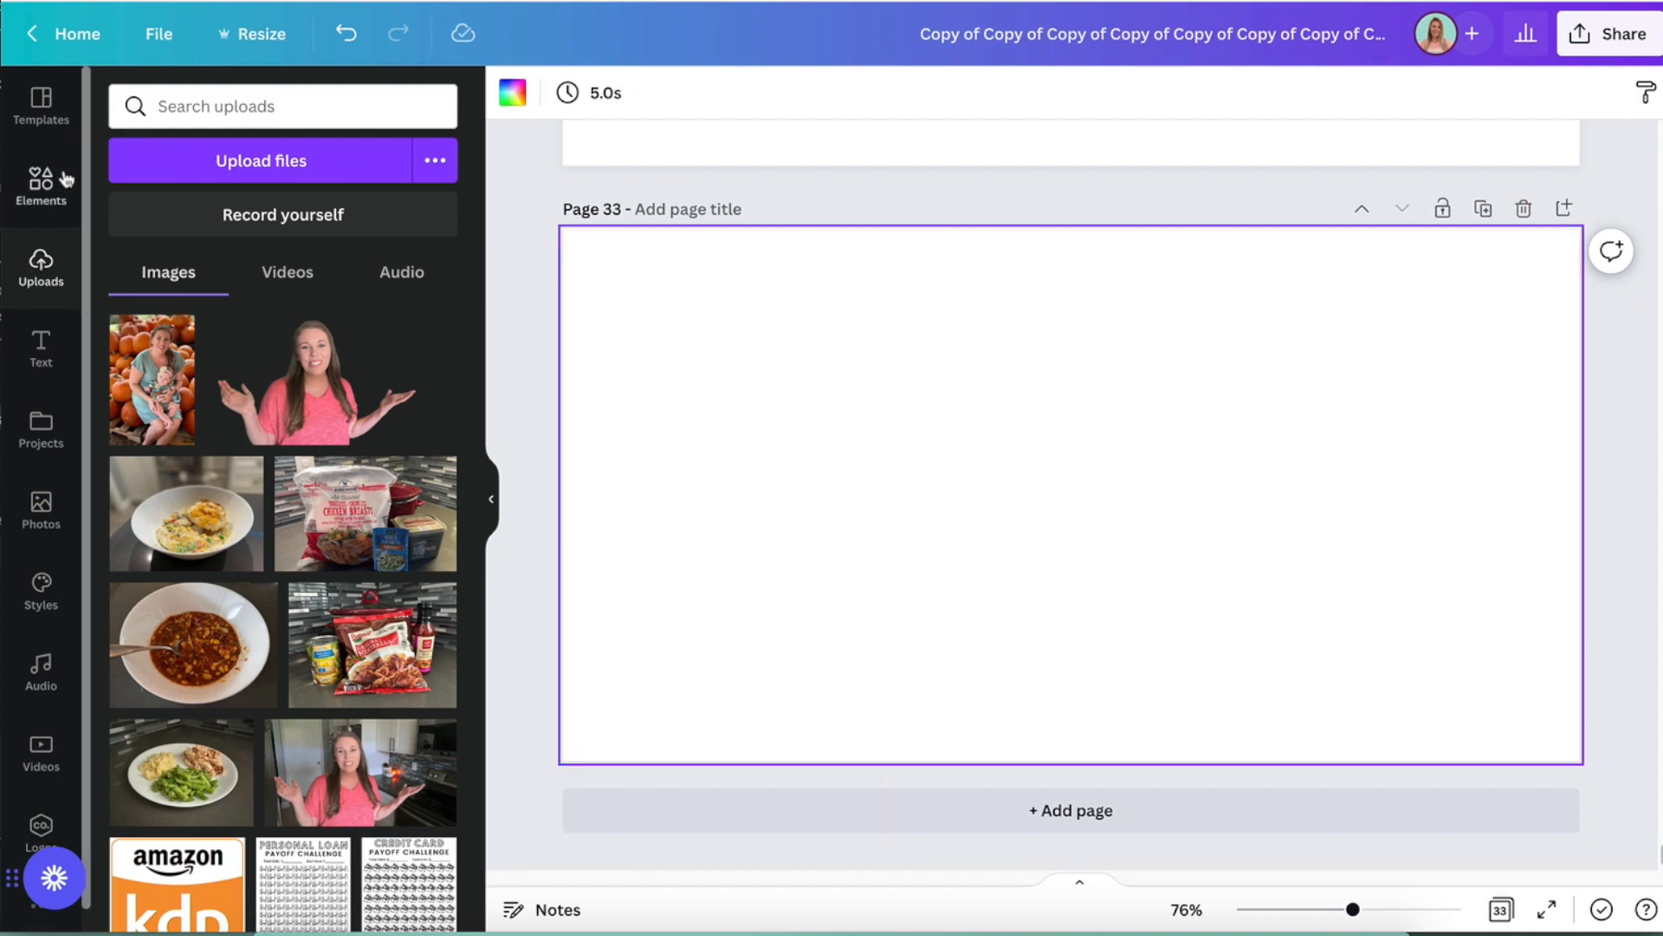
- Place the uploaded groceries workbook cover on the page's left half and the $1,000 Debt Challenge sheet on its right half
scroll(242, 639, down, 10)
scroll(242, 640, down, 1)
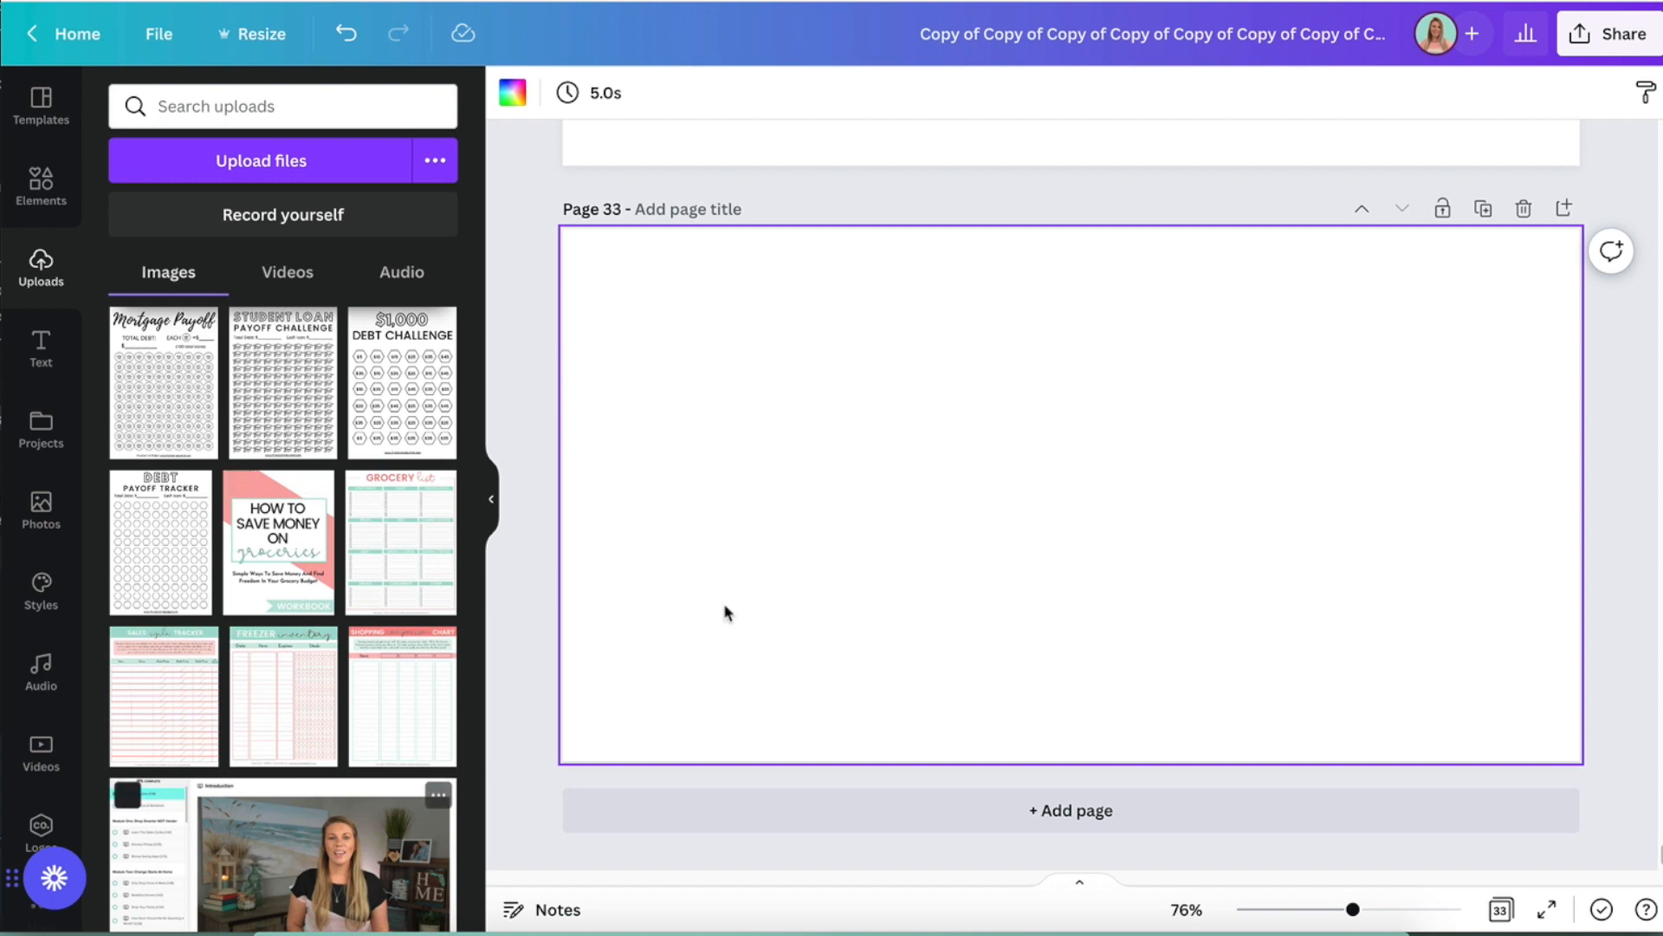
click(277, 554)
drag(1095, 513, 786, 461)
click(988, 509)
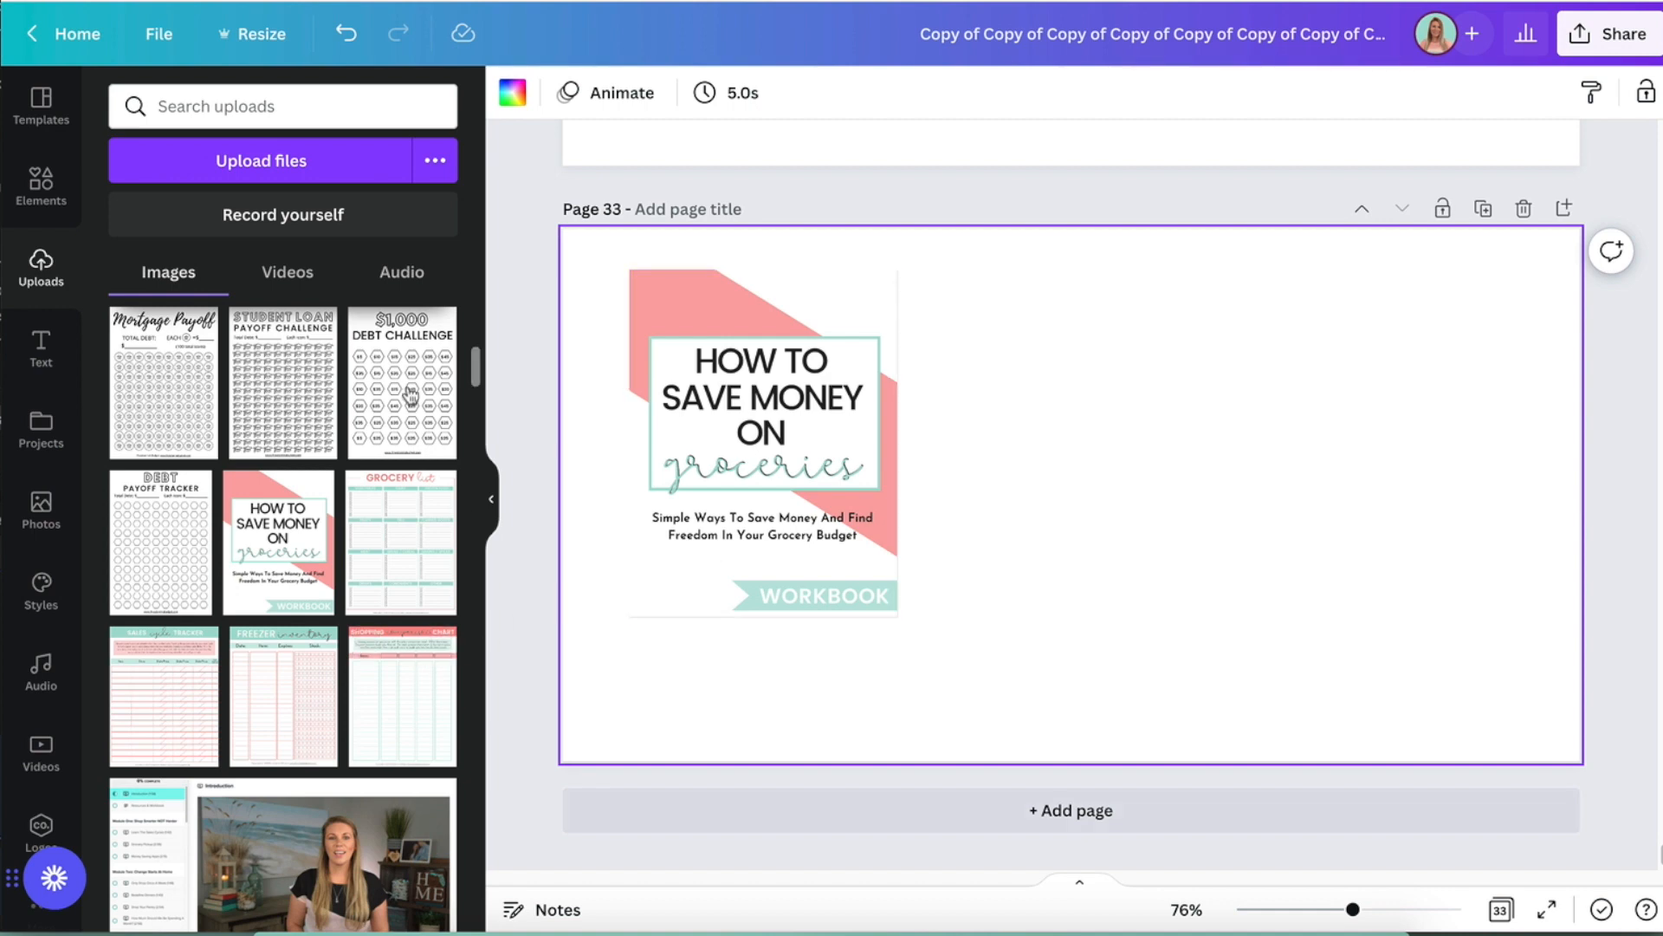
click(438, 404)
drag(1101, 517, 1321, 517)
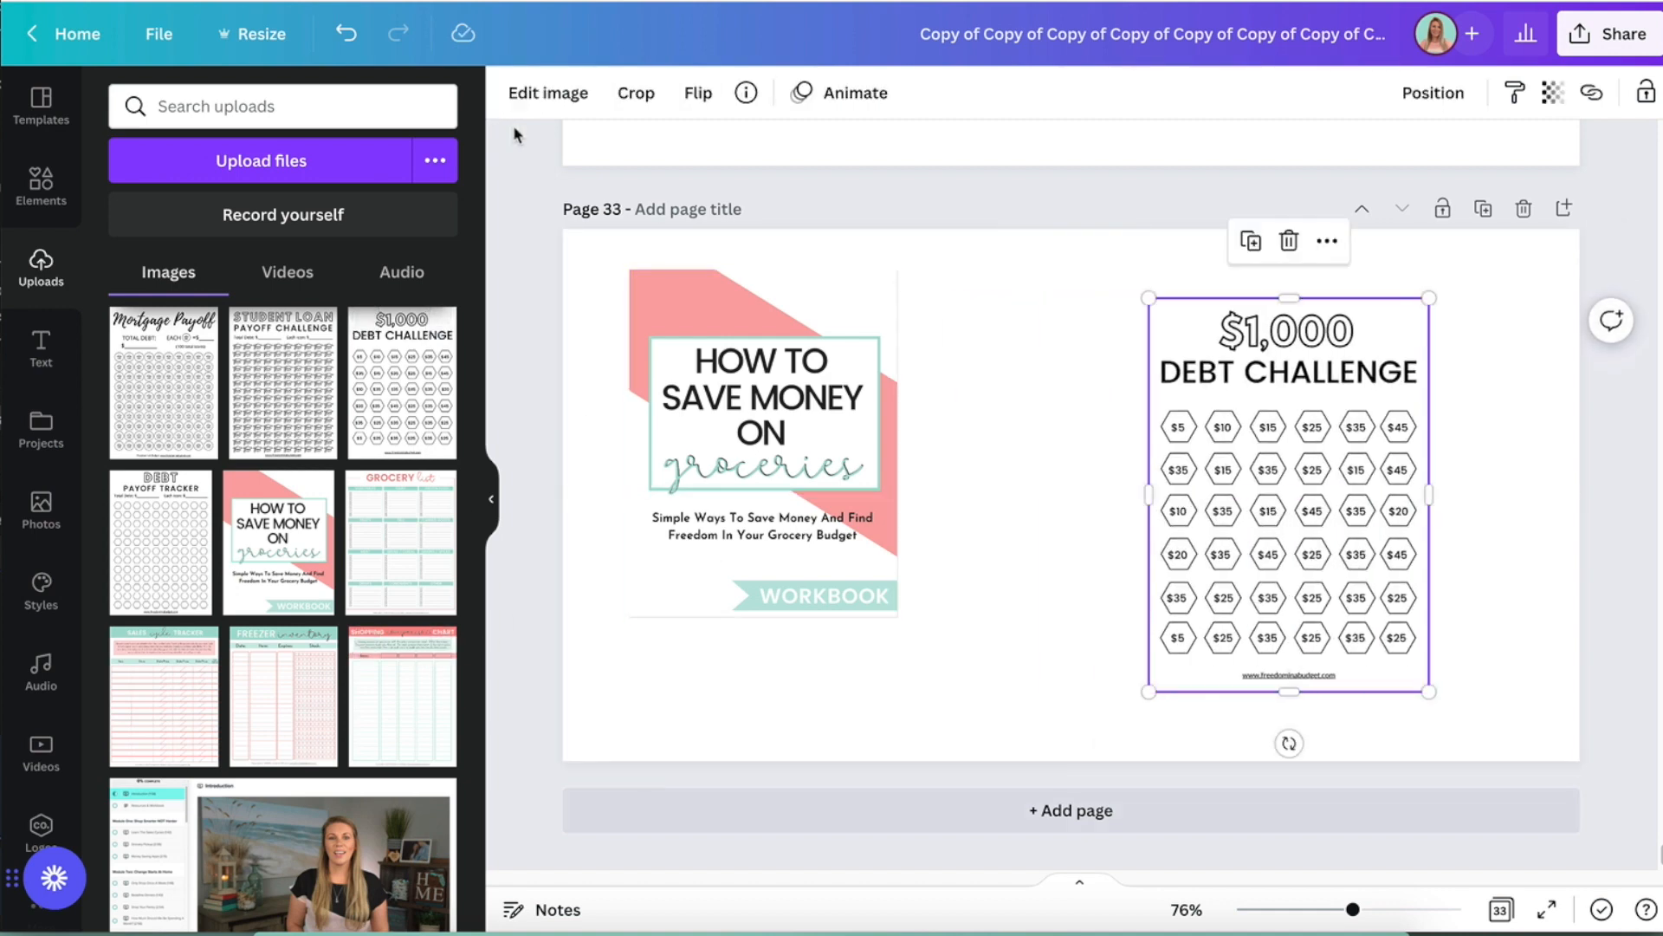
- Add a Glow shadow to the groceries workbook cover
click(659, 312)
click(549, 92)
scroll(208, 582, down, 5)
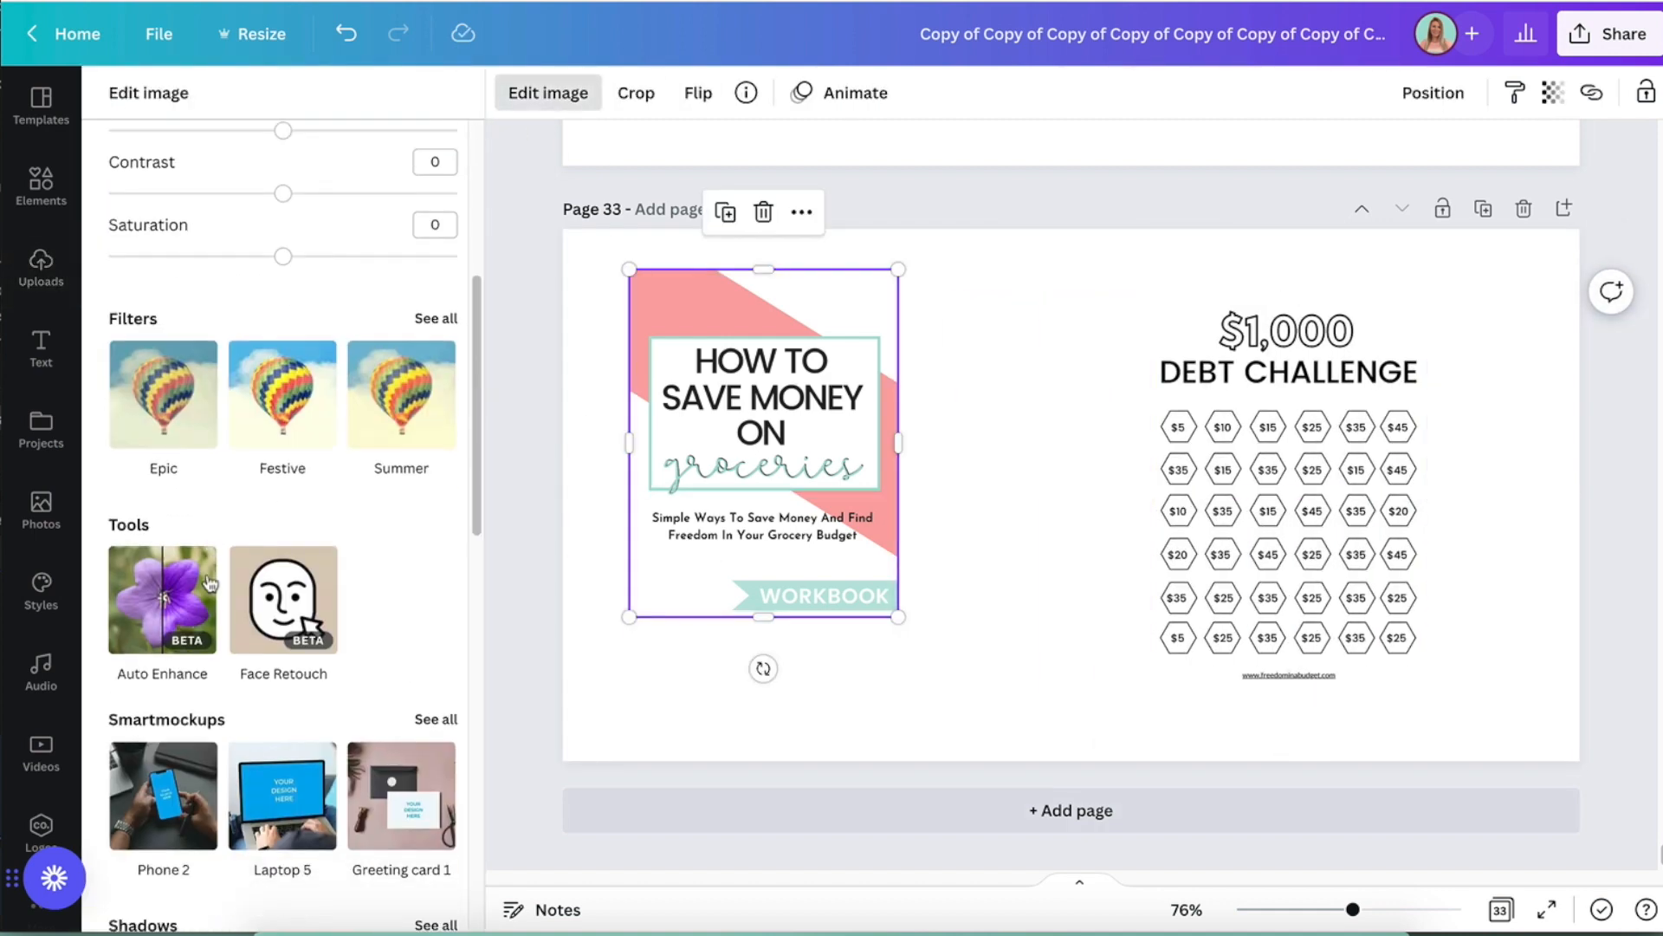
scroll(208, 582, down, 3)
click(169, 790)
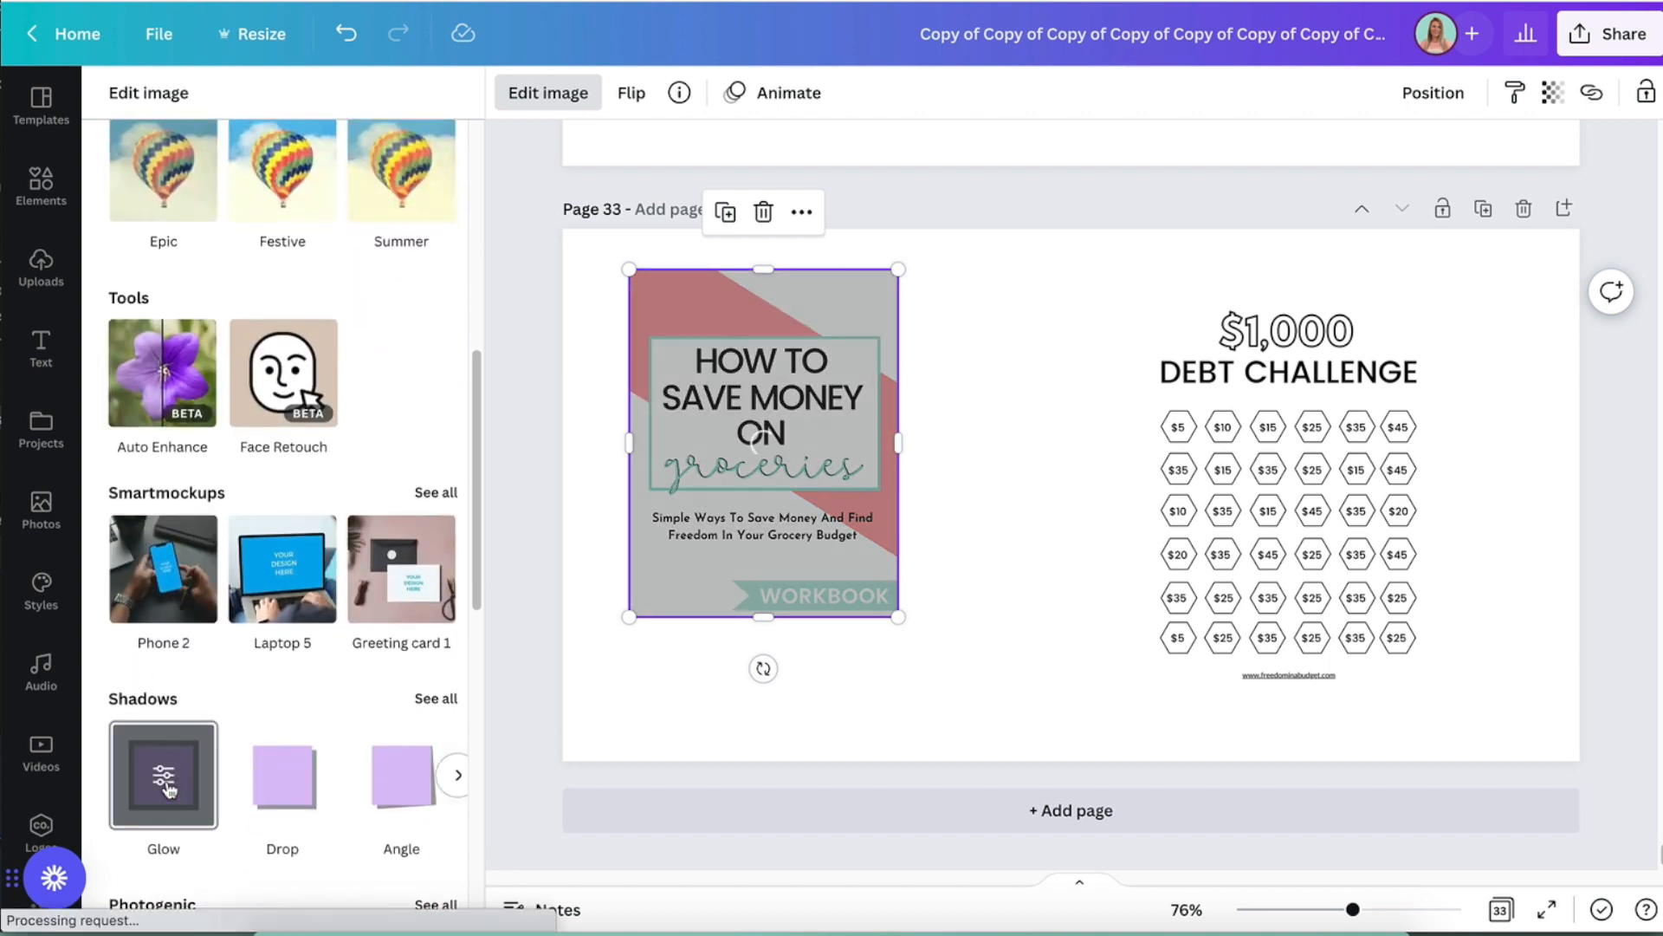
- Set the workbook cover's glow to size 7 and blur 15, and apply it
click(168, 778)
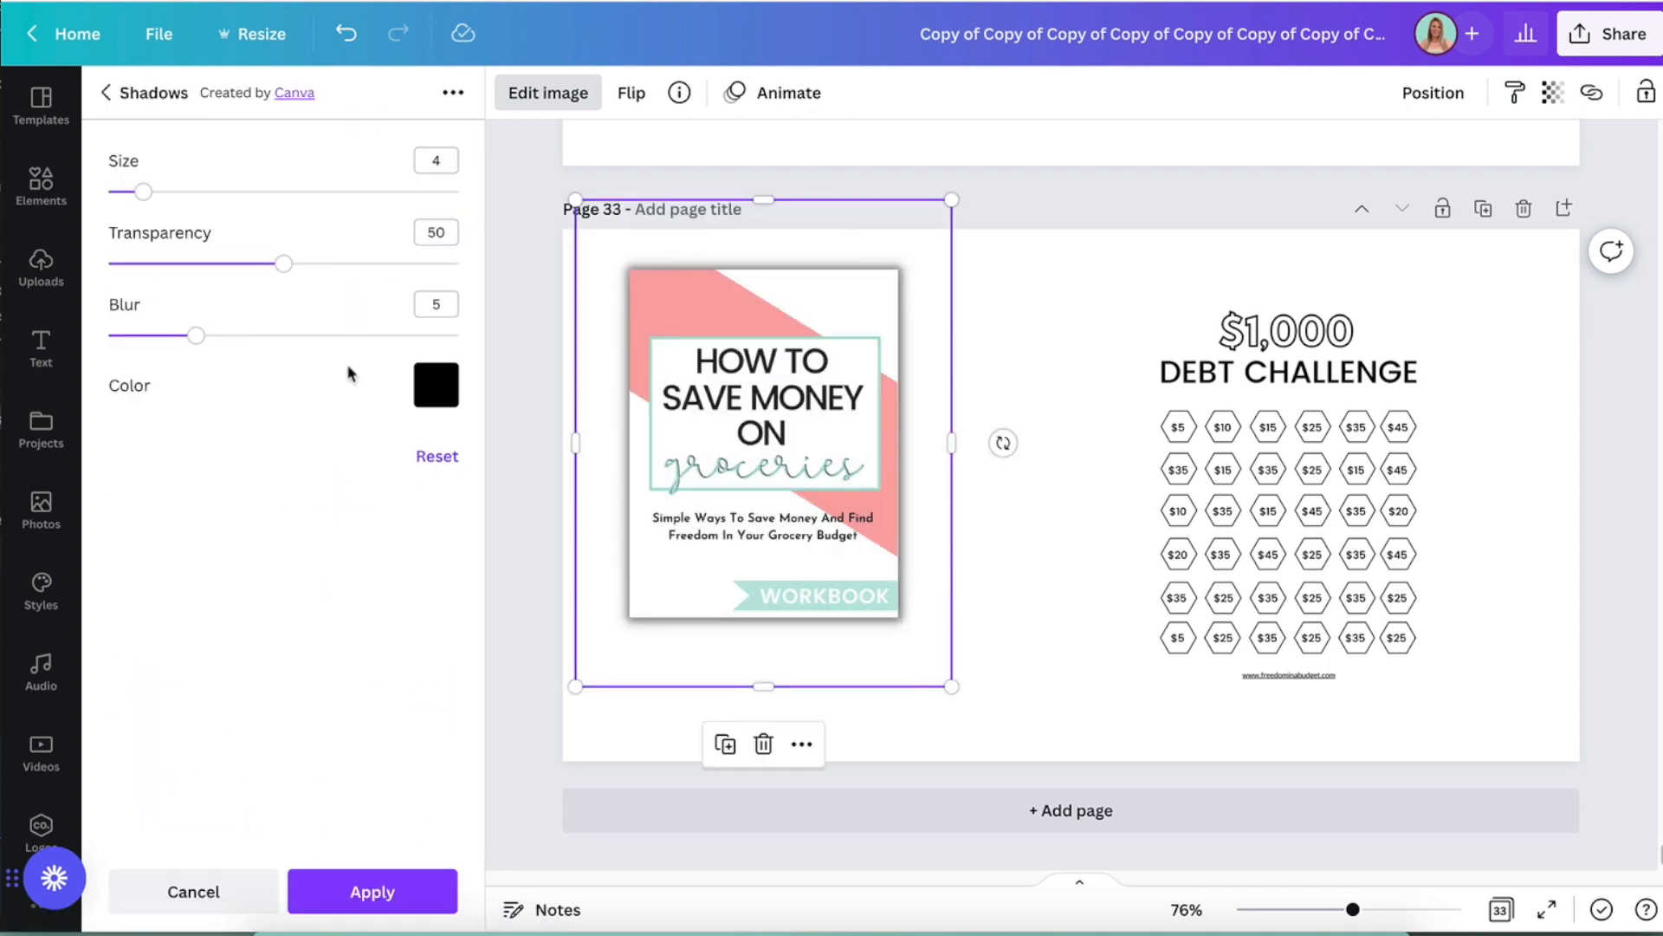
drag(143, 191, 170, 192)
drag(194, 336, 374, 340)
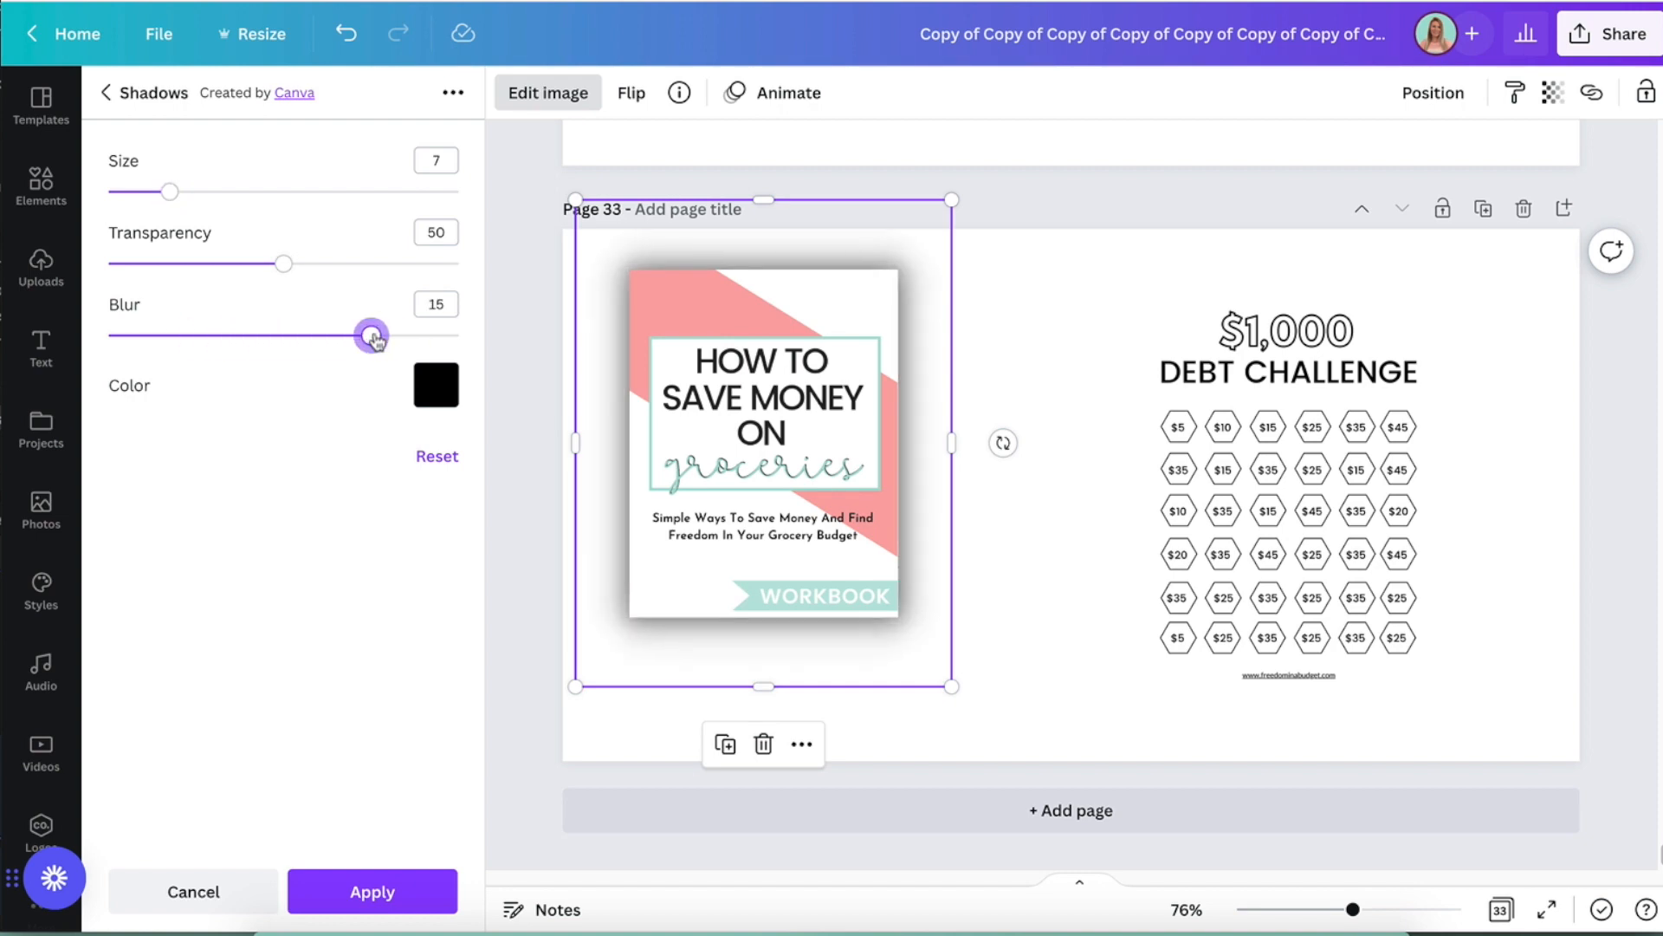
click(425, 896)
click(521, 474)
- Replace the $1,000 Debt Challenge sheet with a second, plain copy of the workbook cover beside the glowing one
drag(1259, 501, 1293, 510)
key(Delete)
click(284, 518)
drag(956, 514, 1064, 491)
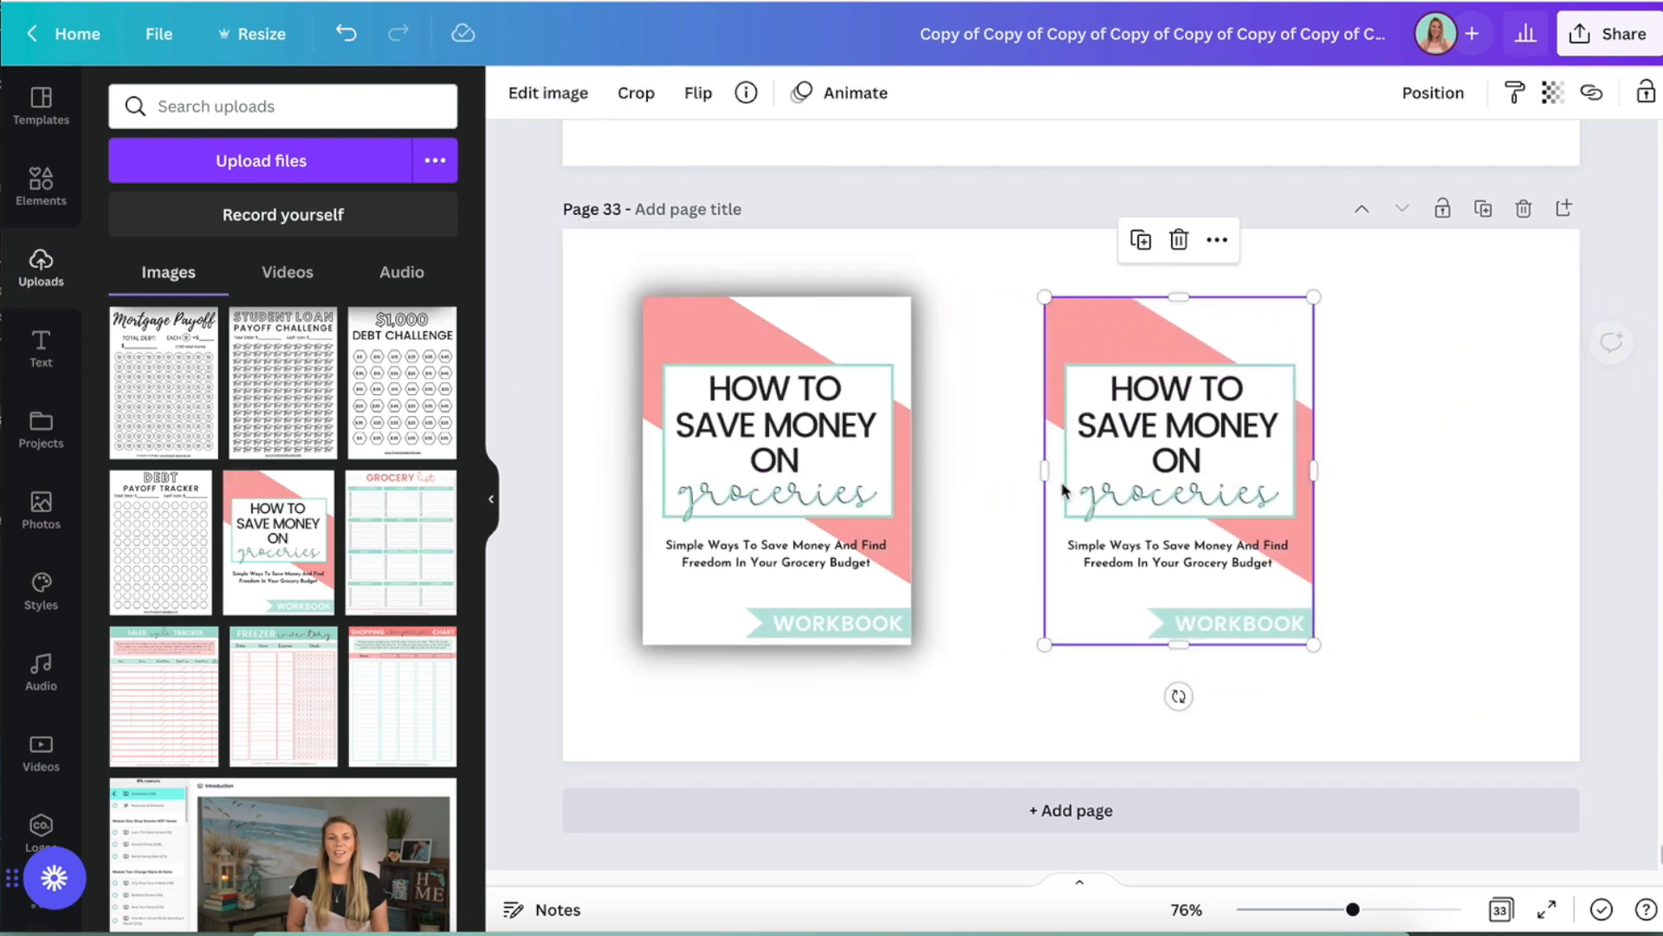
click(565, 486)
click(510, 408)
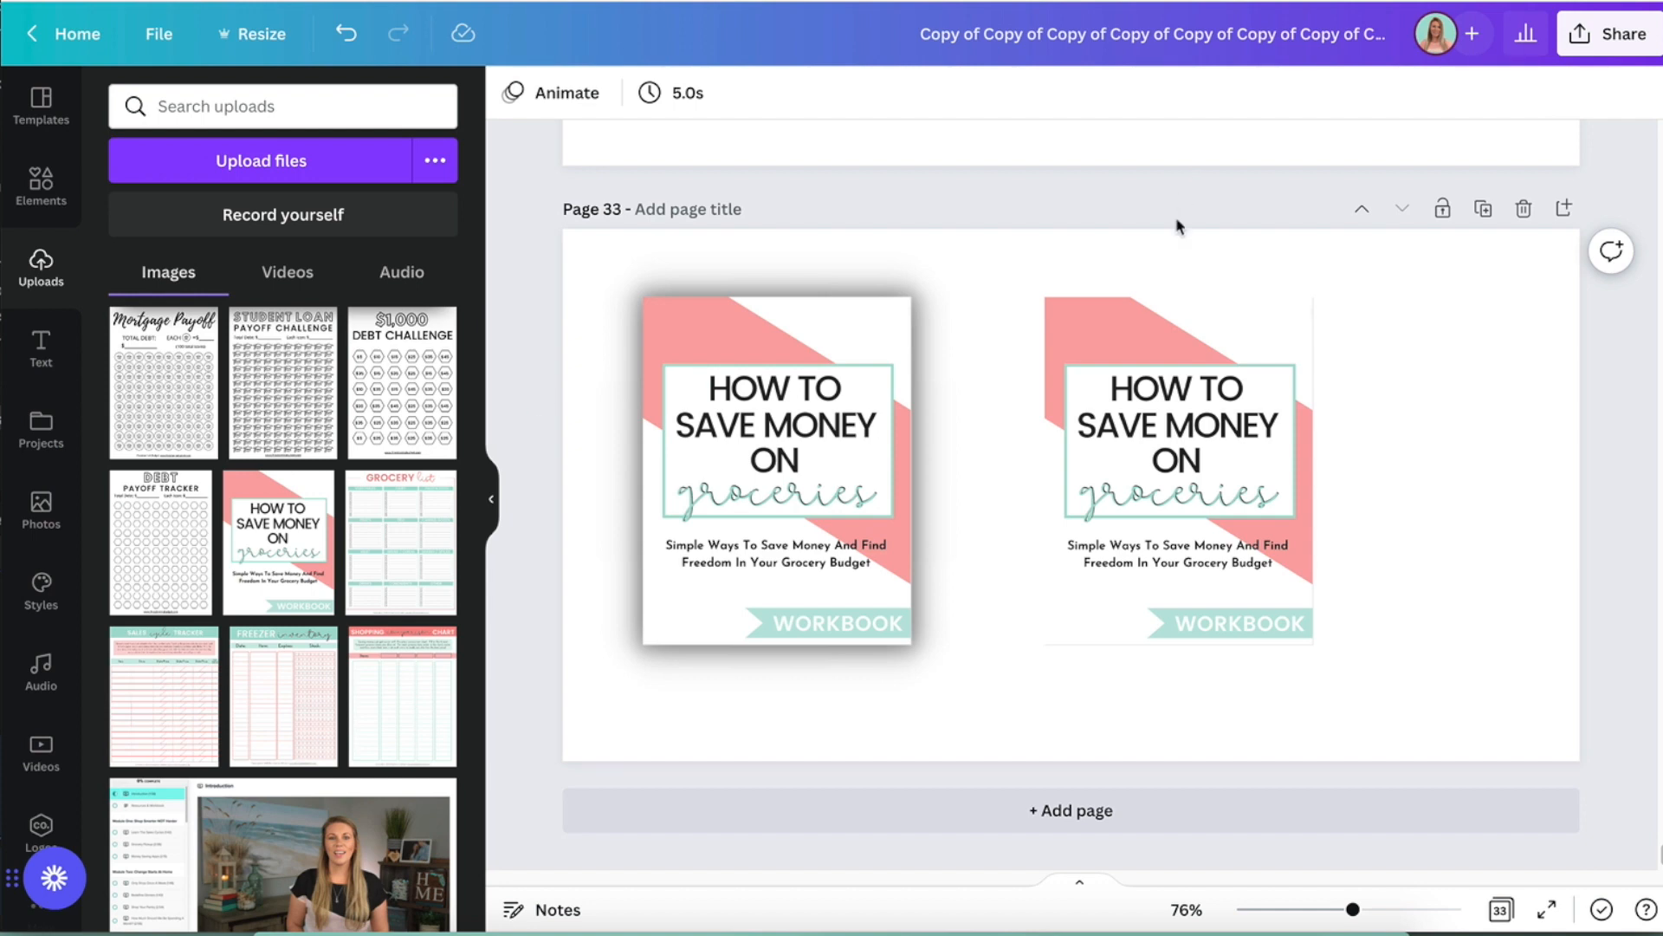
- Move the plain cover closer to the glowing one and shift both covers toward the page's left edge
drag(1160, 382, 1069, 382)
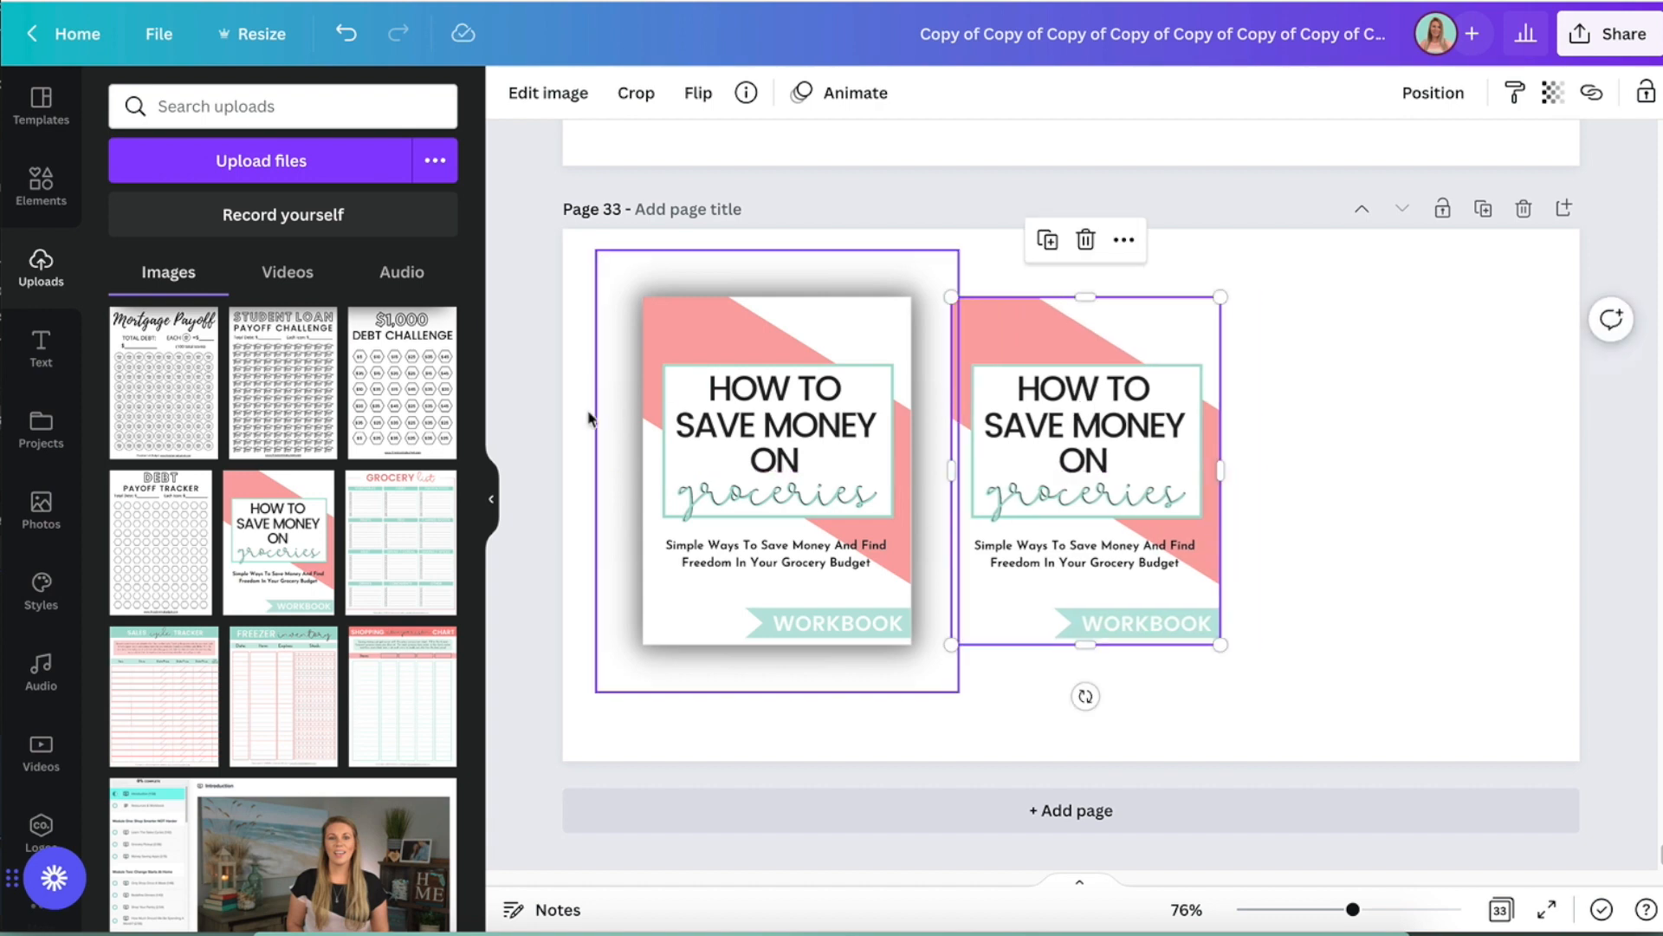
drag(542, 416, 990, 424)
click(531, 236)
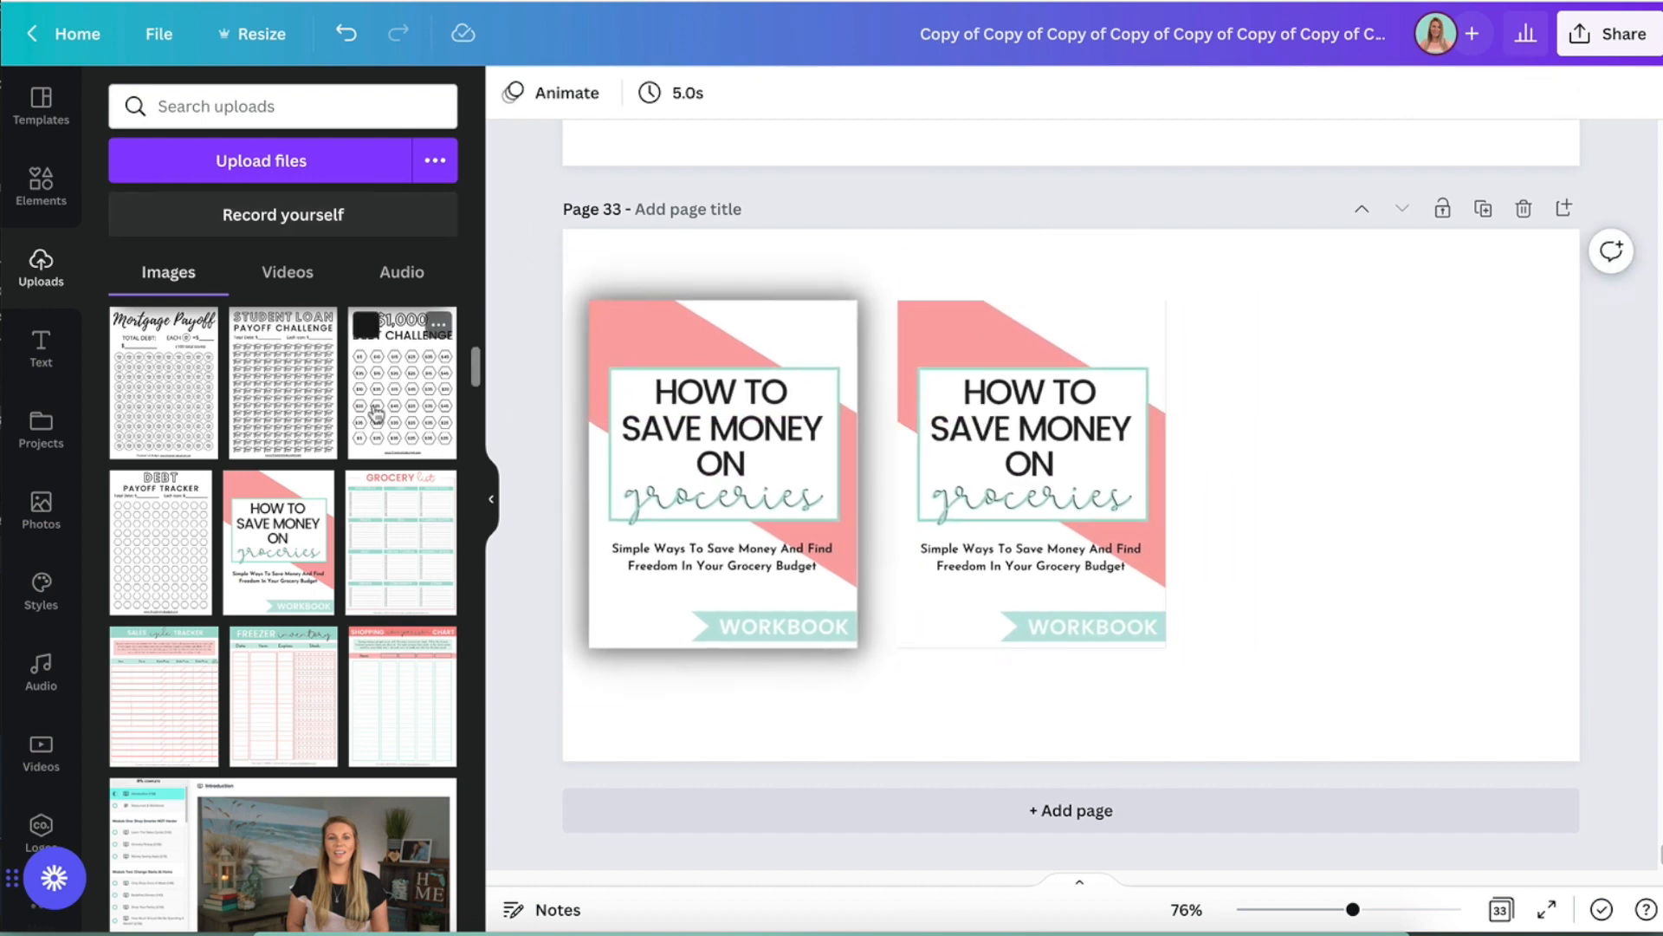
- Add the $1,000 Debt Challenge sheet to the right of the two covers and shrink it to fit
click(402, 382)
drag(1154, 635, 1418, 635)
drag(1471, 692, 1402, 593)
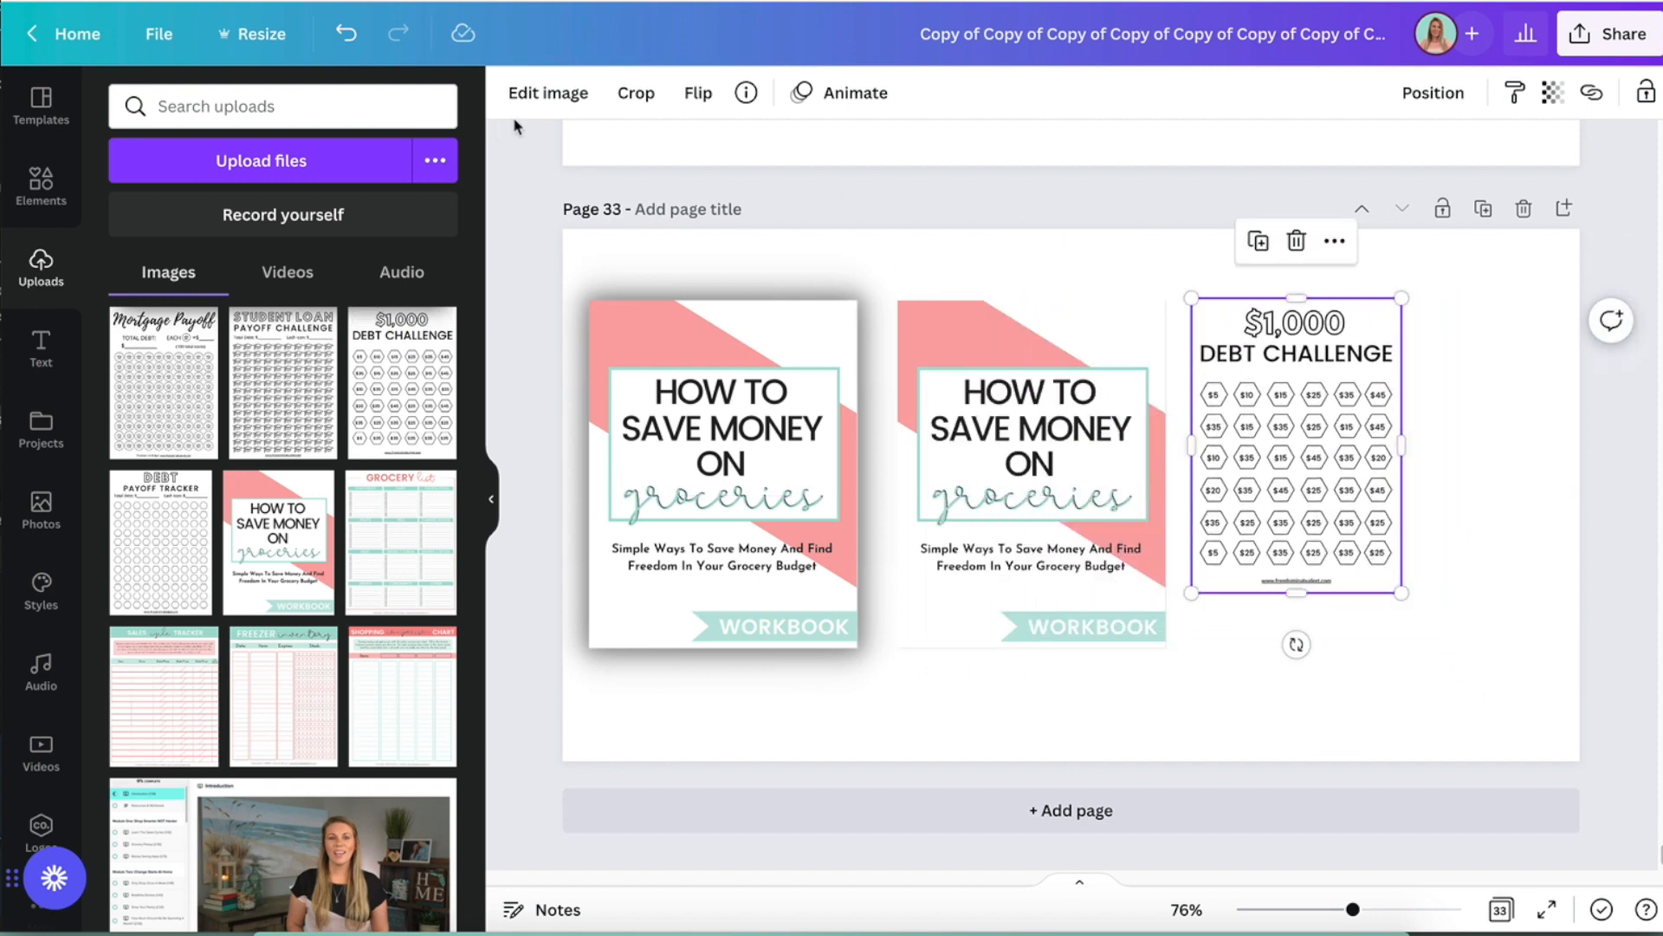
- Add a Glow shadow to the $1,000 Debt Challenge sheet
click(529, 93)
scroll(149, 769, down, 8)
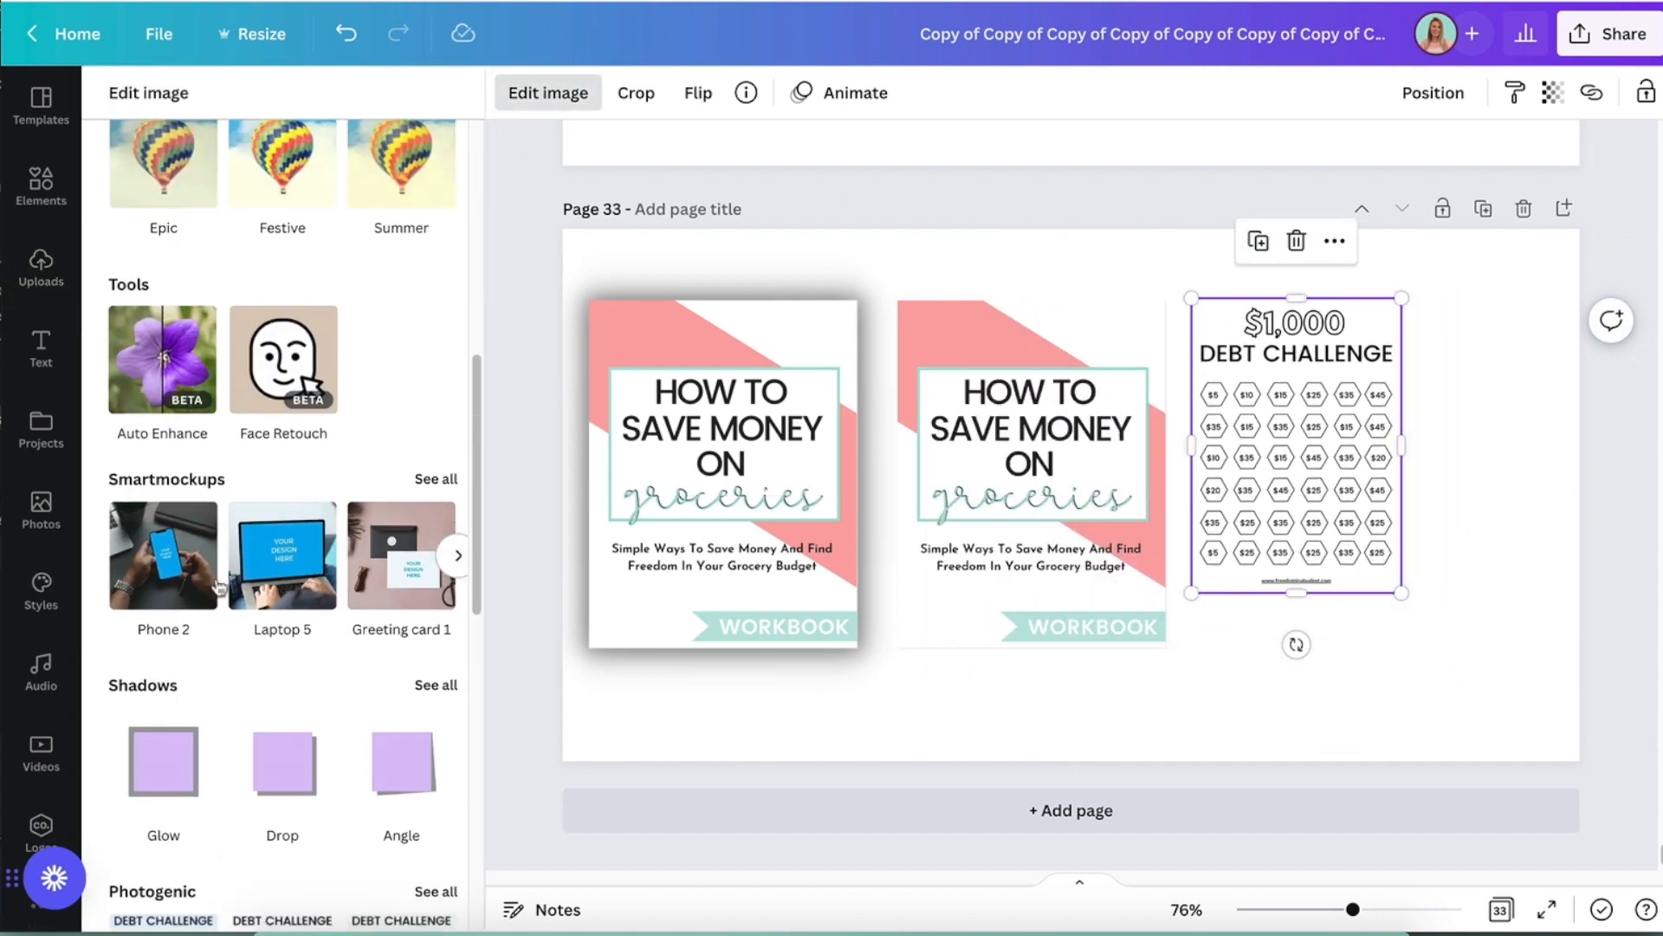
click(149, 769)
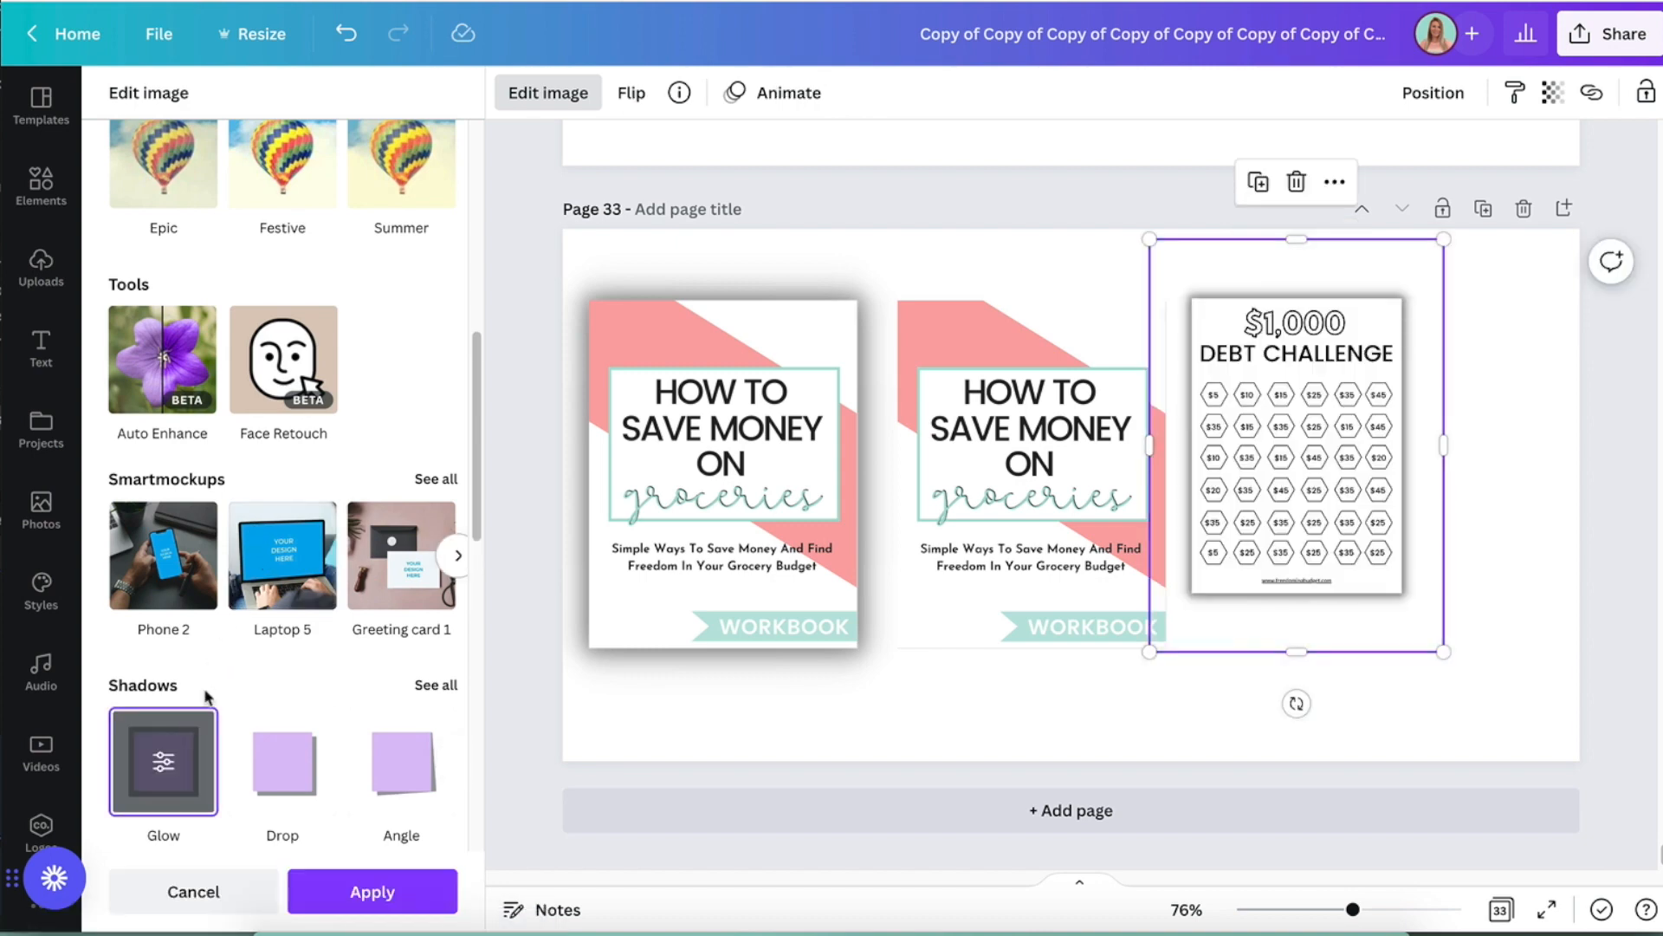
- Set the Debt Challenge sheet's glow to size 8, blur 17 and red, and apply it
click(163, 762)
drag(220, 346, 414, 344)
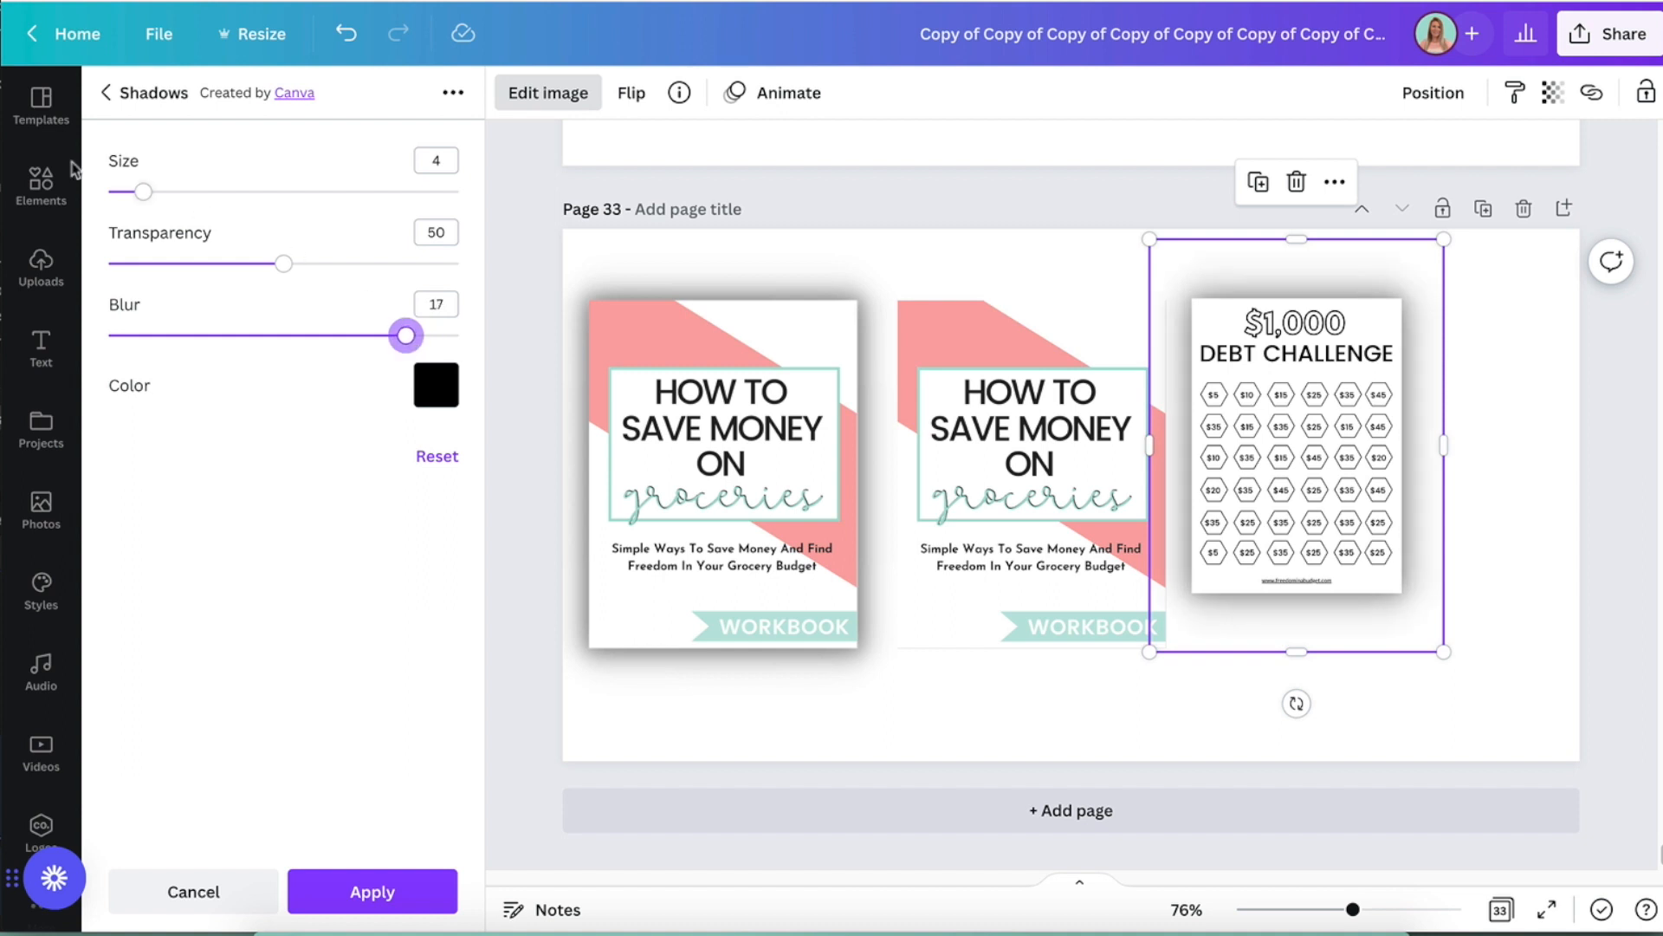
drag(143, 191, 183, 192)
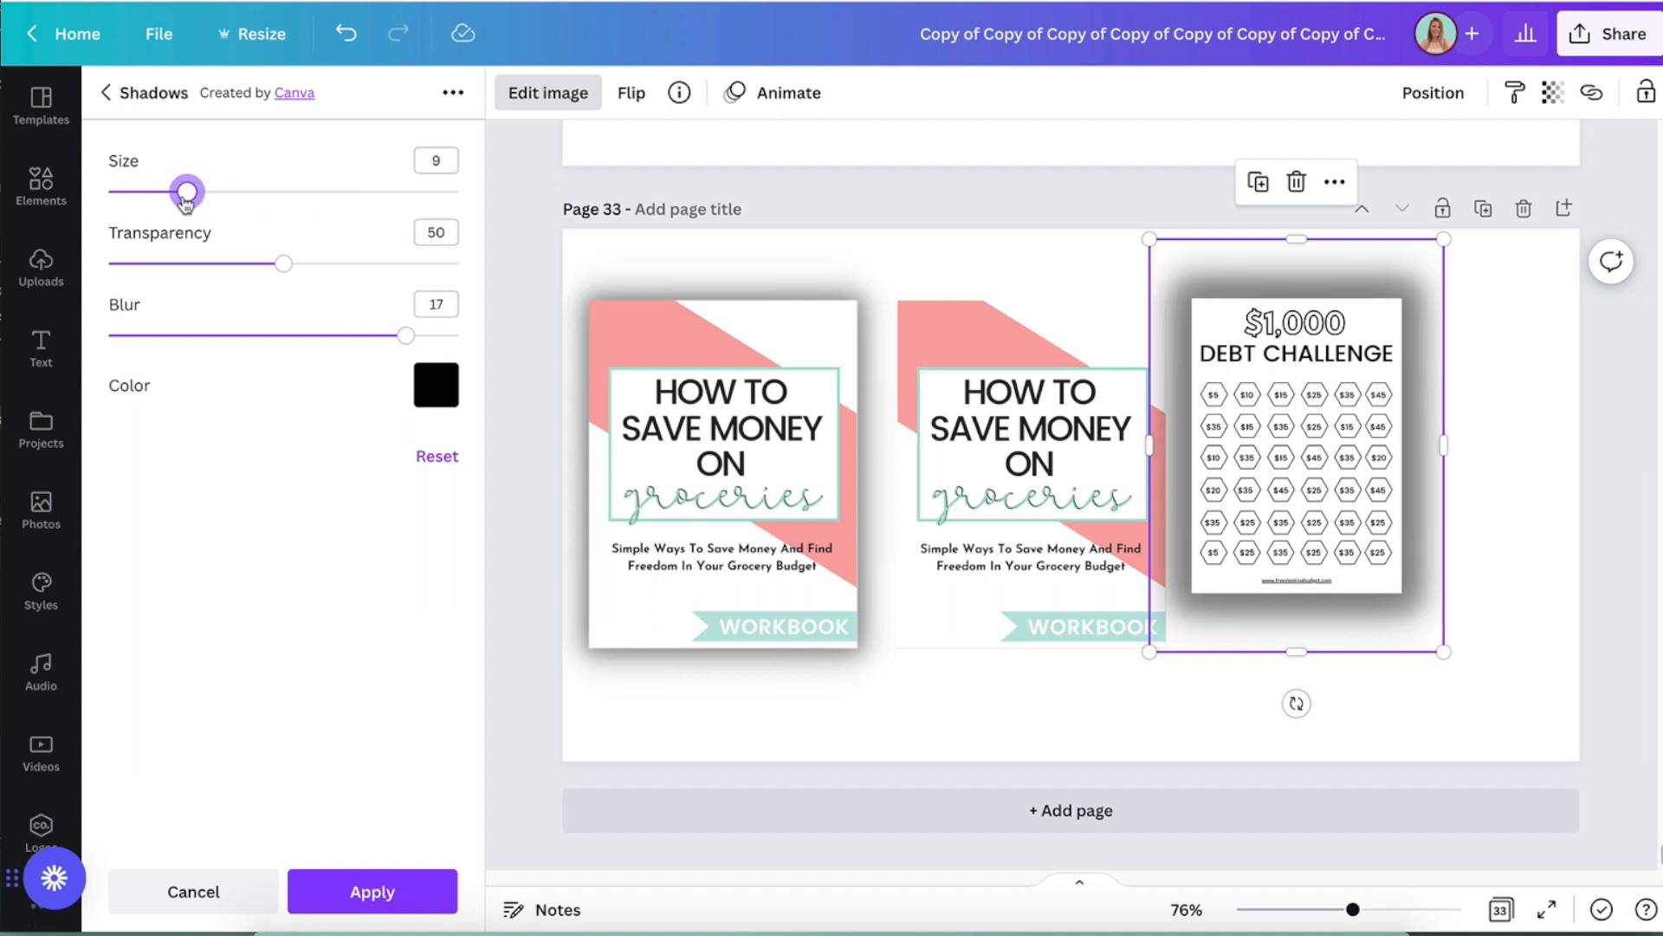
click(435, 383)
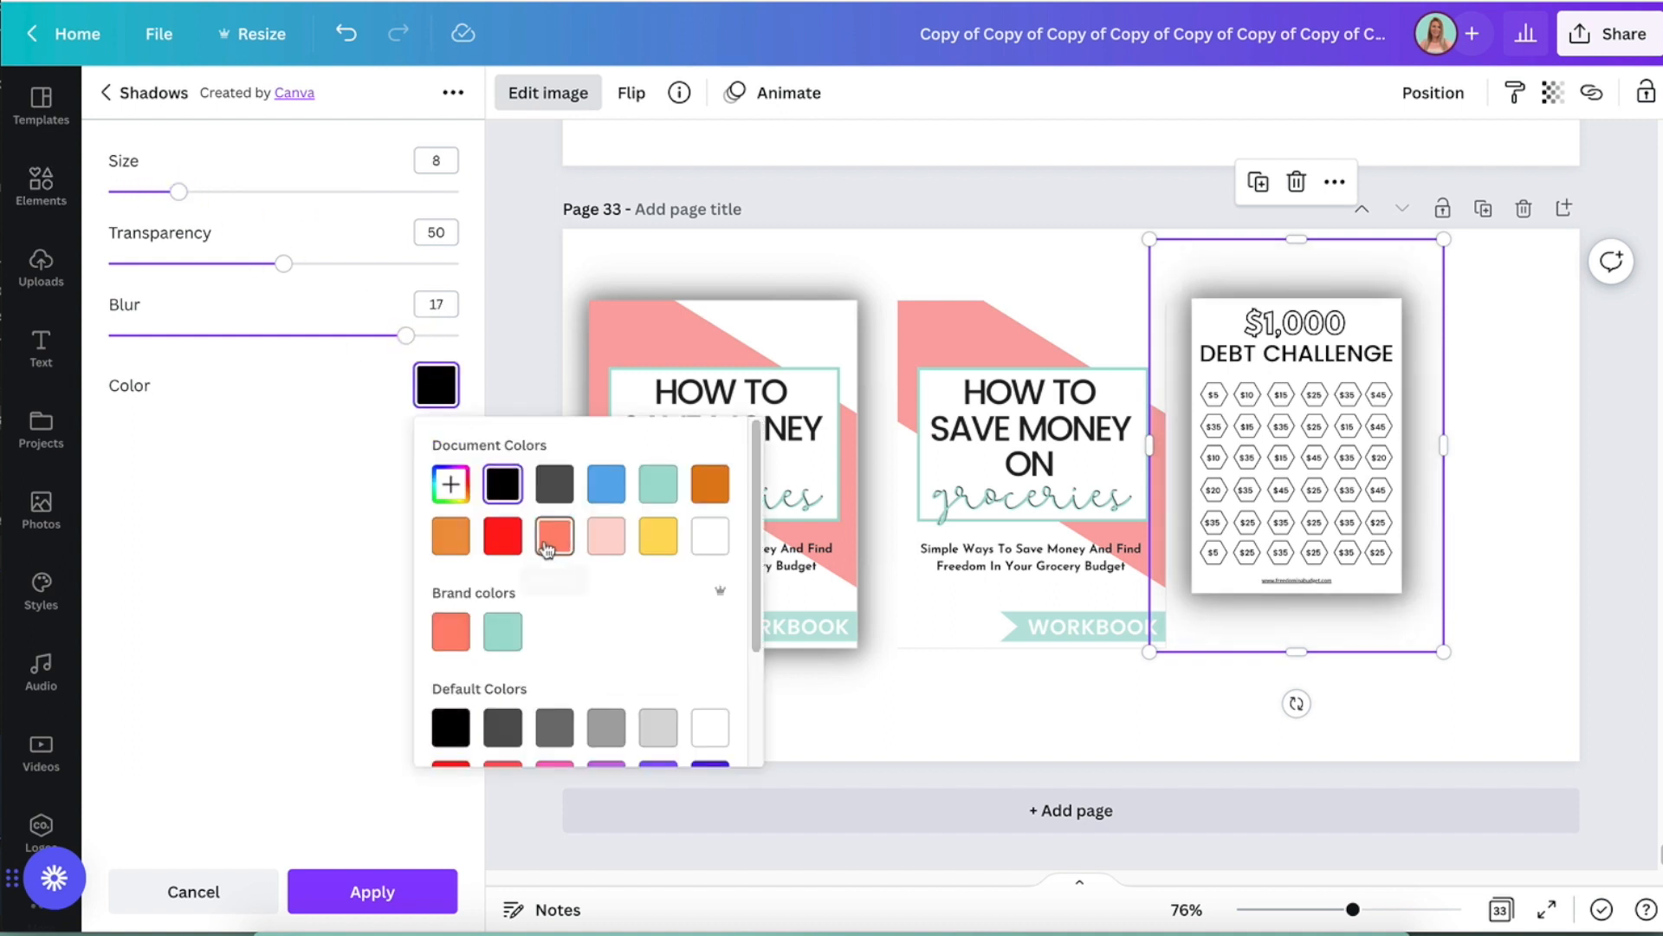
click(493, 546)
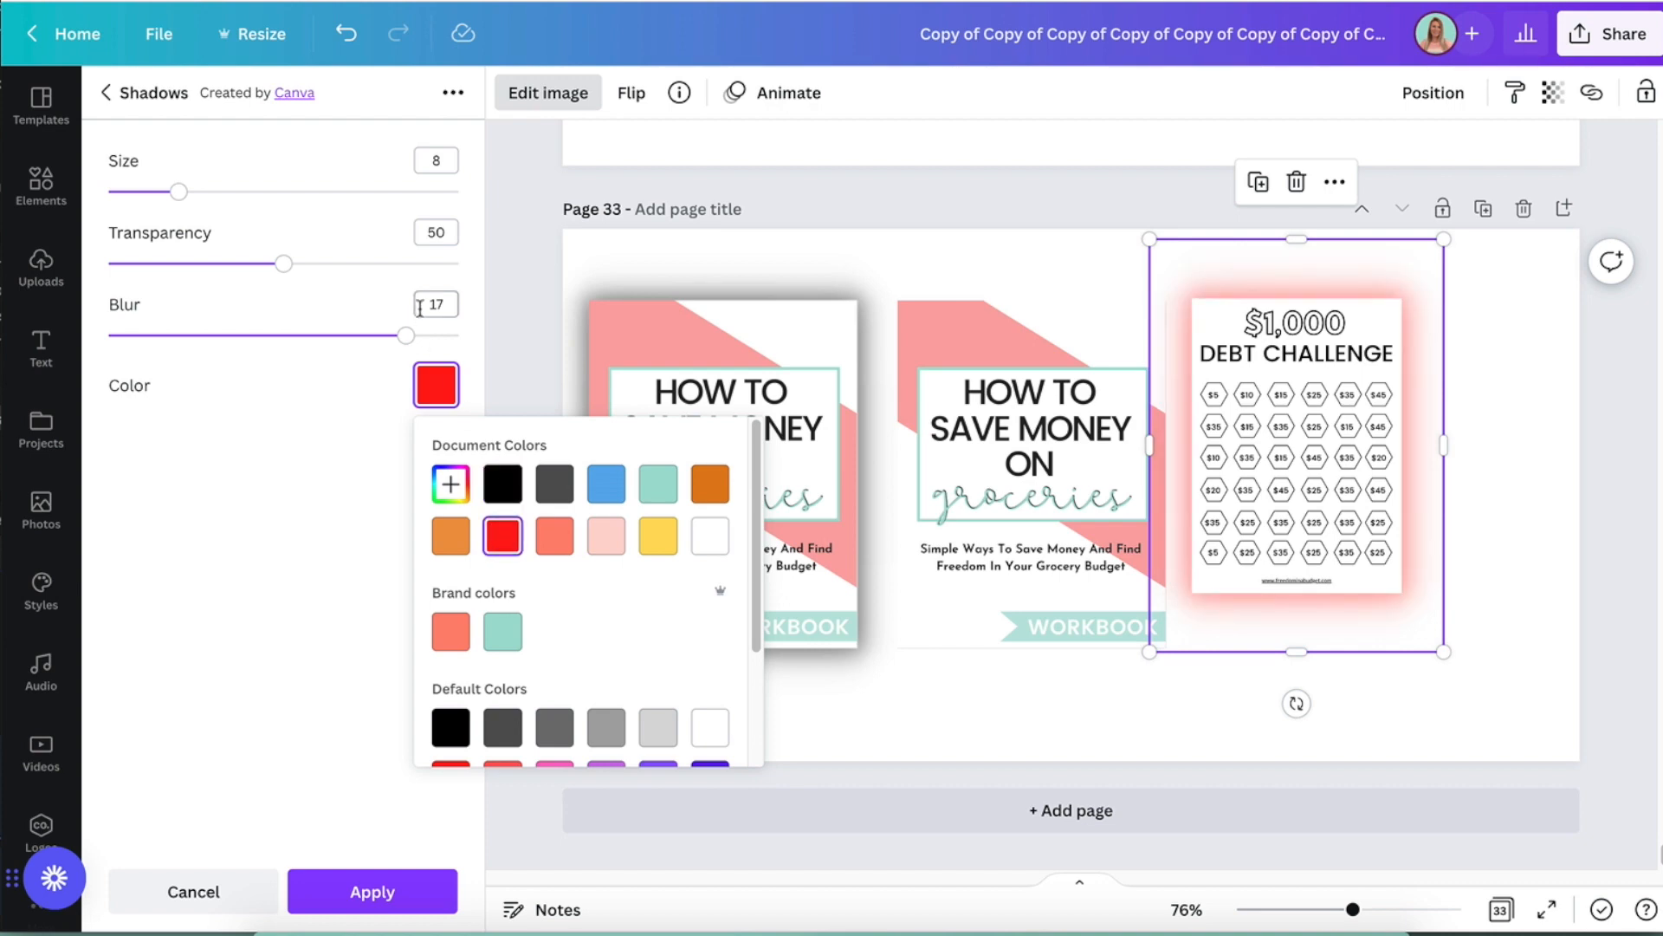
click(504, 279)
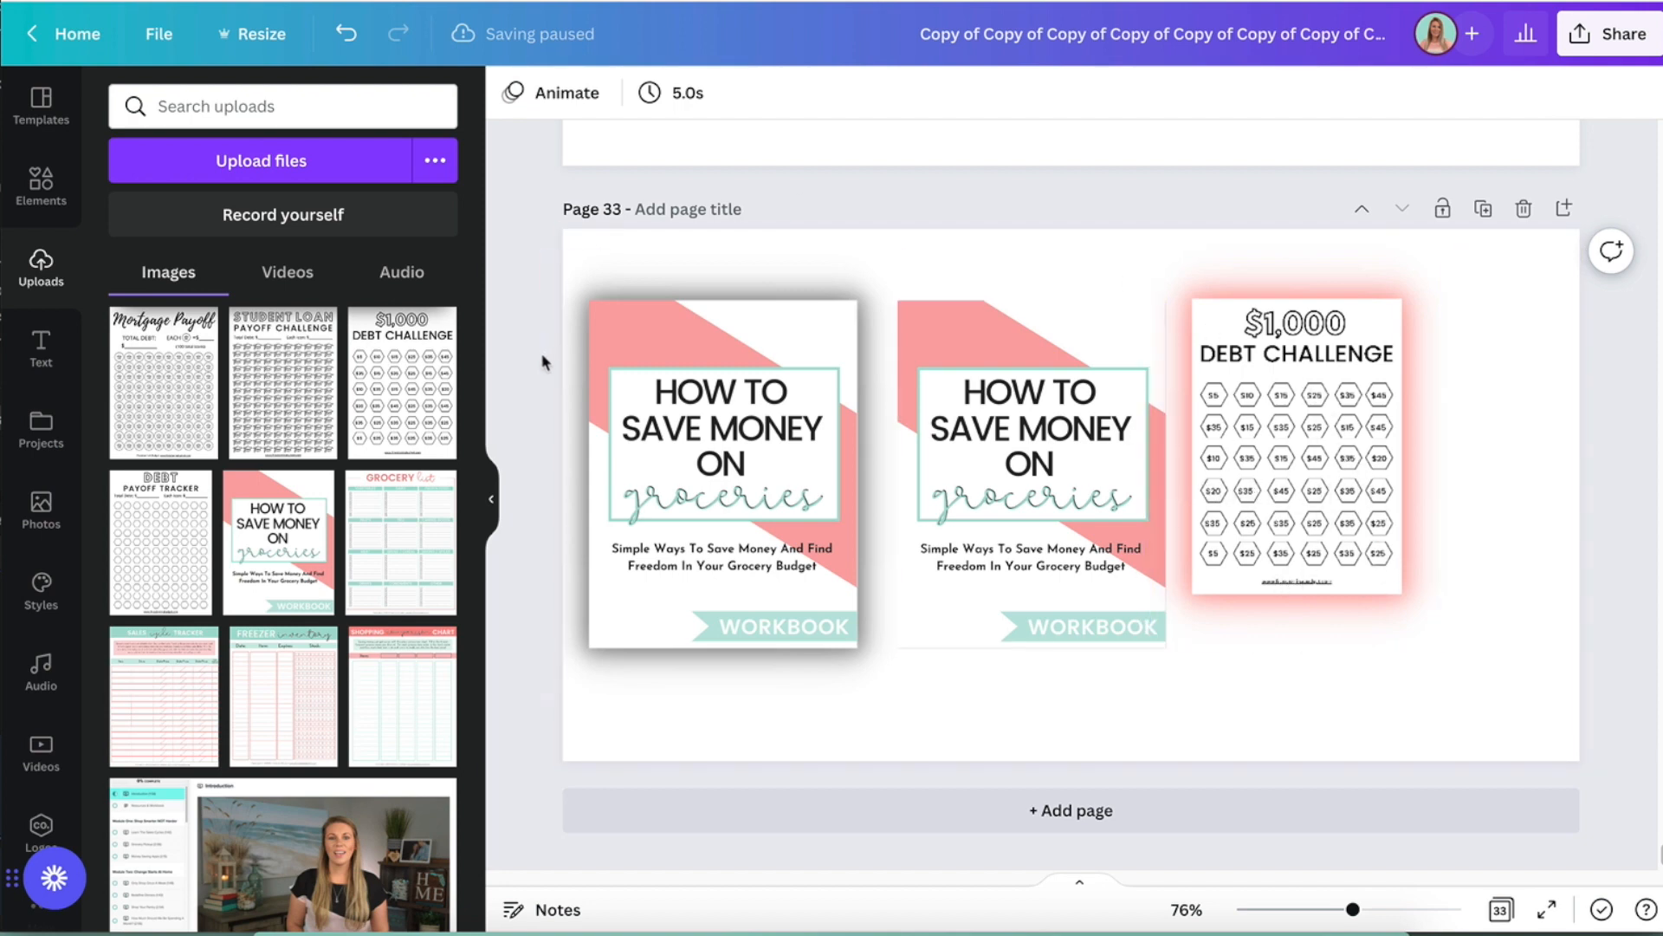
- Add a plain copy of the $1,000 Debt Challenge sheet and scale it to cover the glowing one exactly
click(395, 379)
drag(1036, 526, 1302, 526)
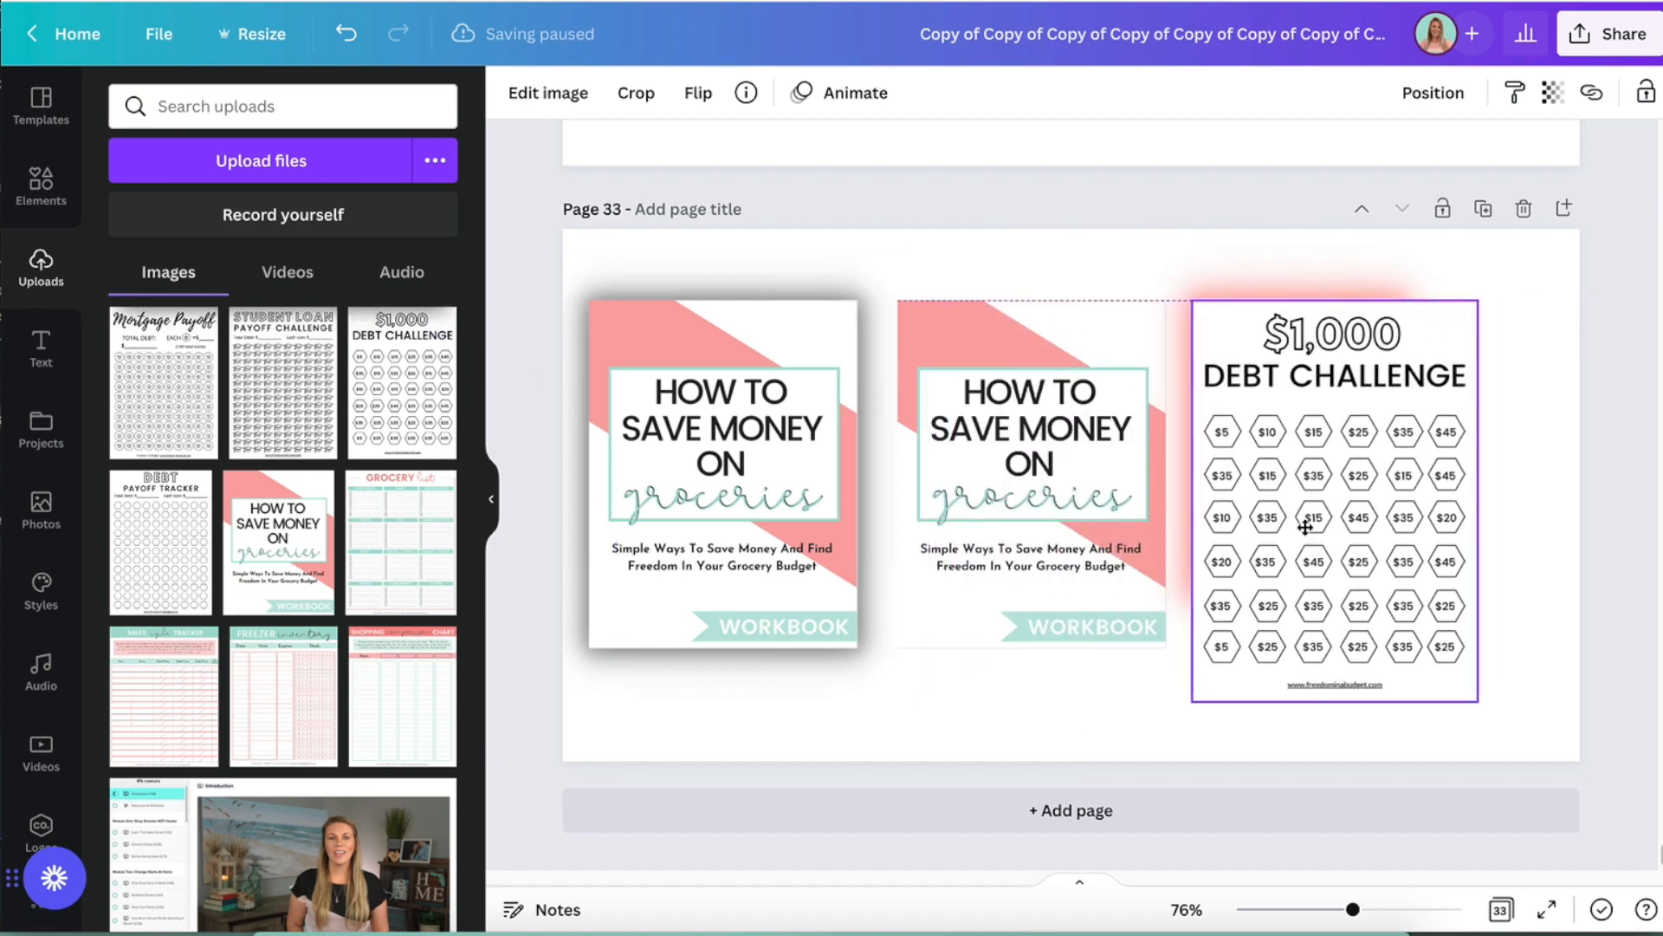
drag(1477, 697, 1403, 586)
click(1549, 691)
- Group the two stacked Debt Challenge sheets, move the group slightly right and down, and deselect it
click(1339, 458)
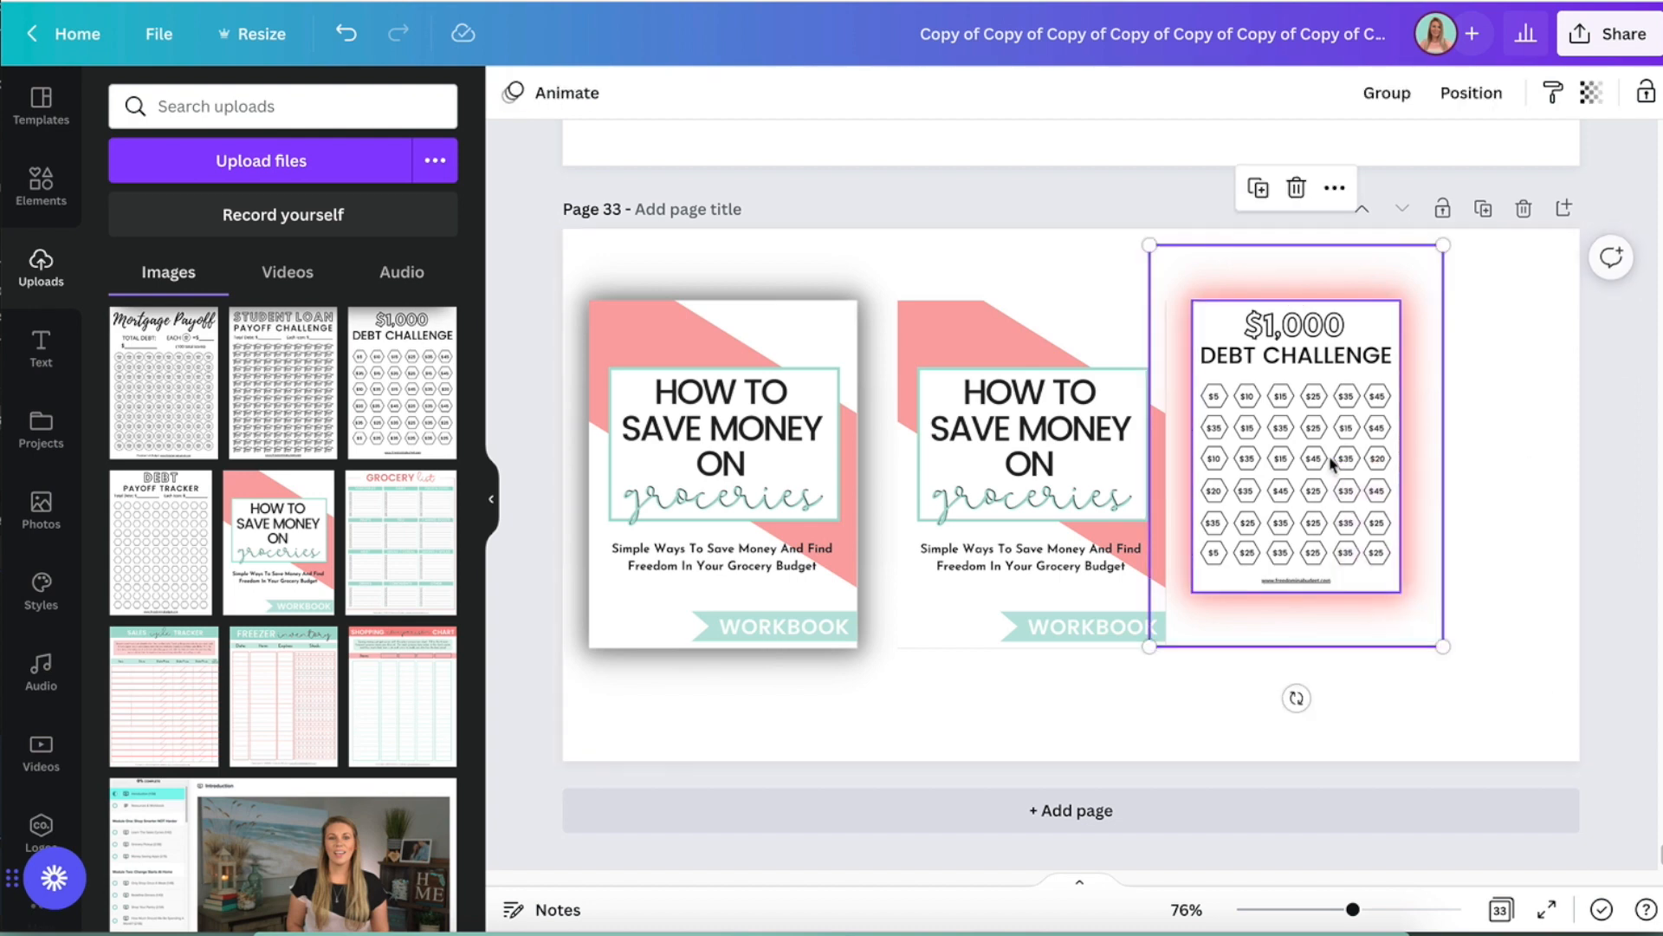
click(1387, 92)
click(1424, 442)
drag(1371, 449, 1432, 479)
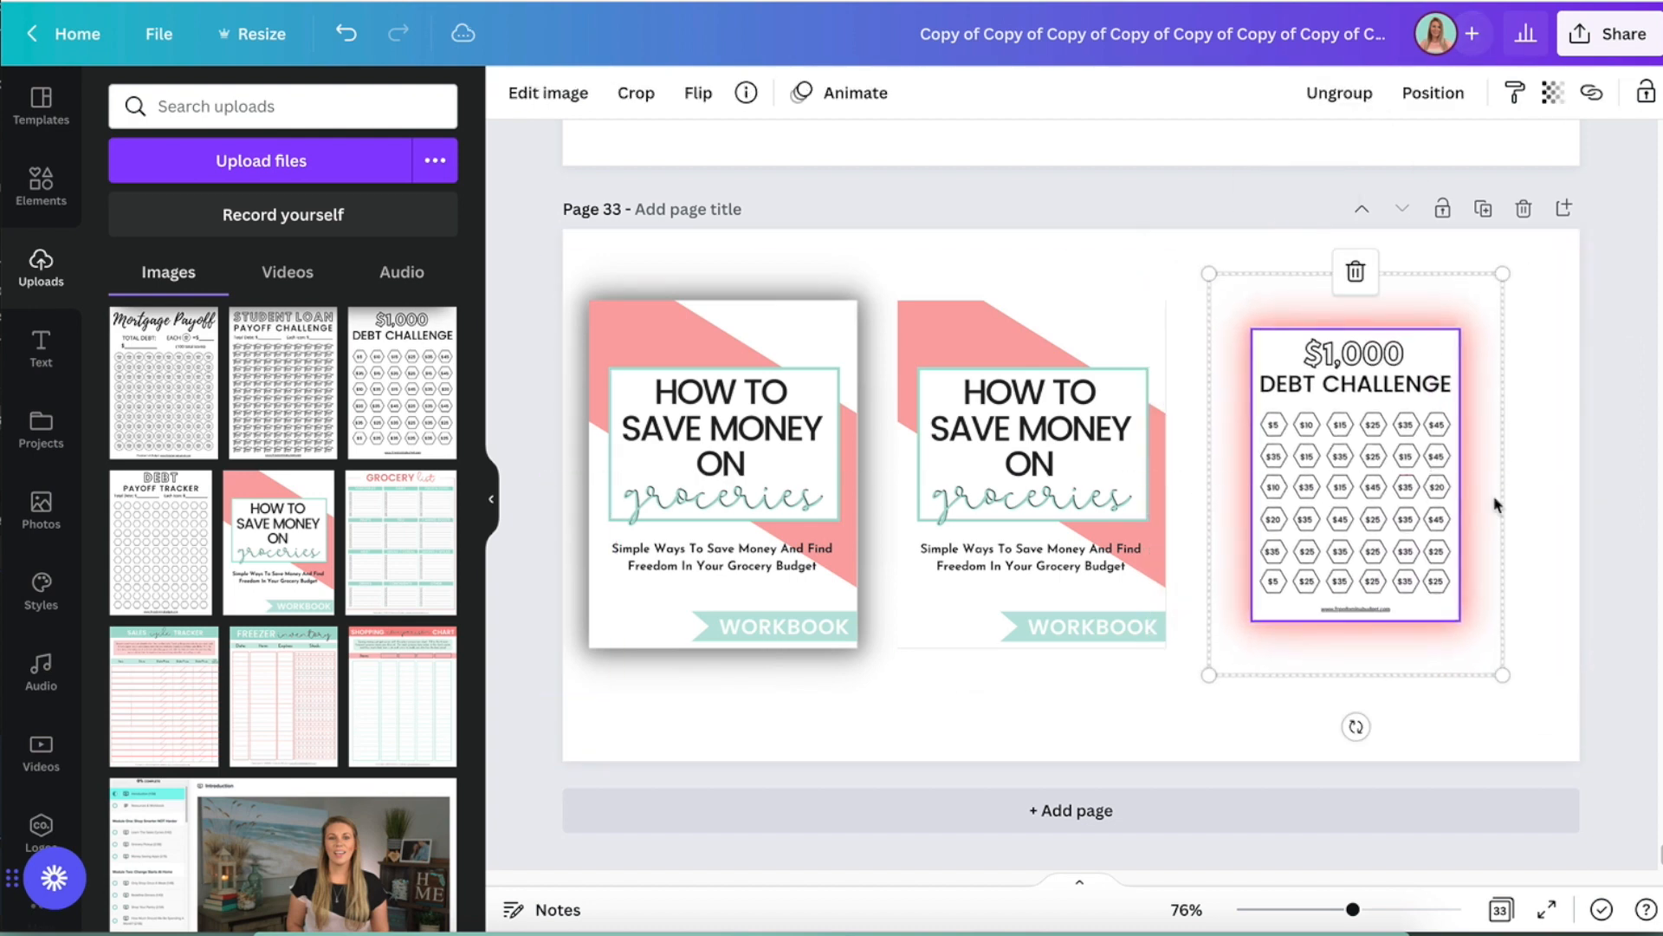
click(1564, 526)
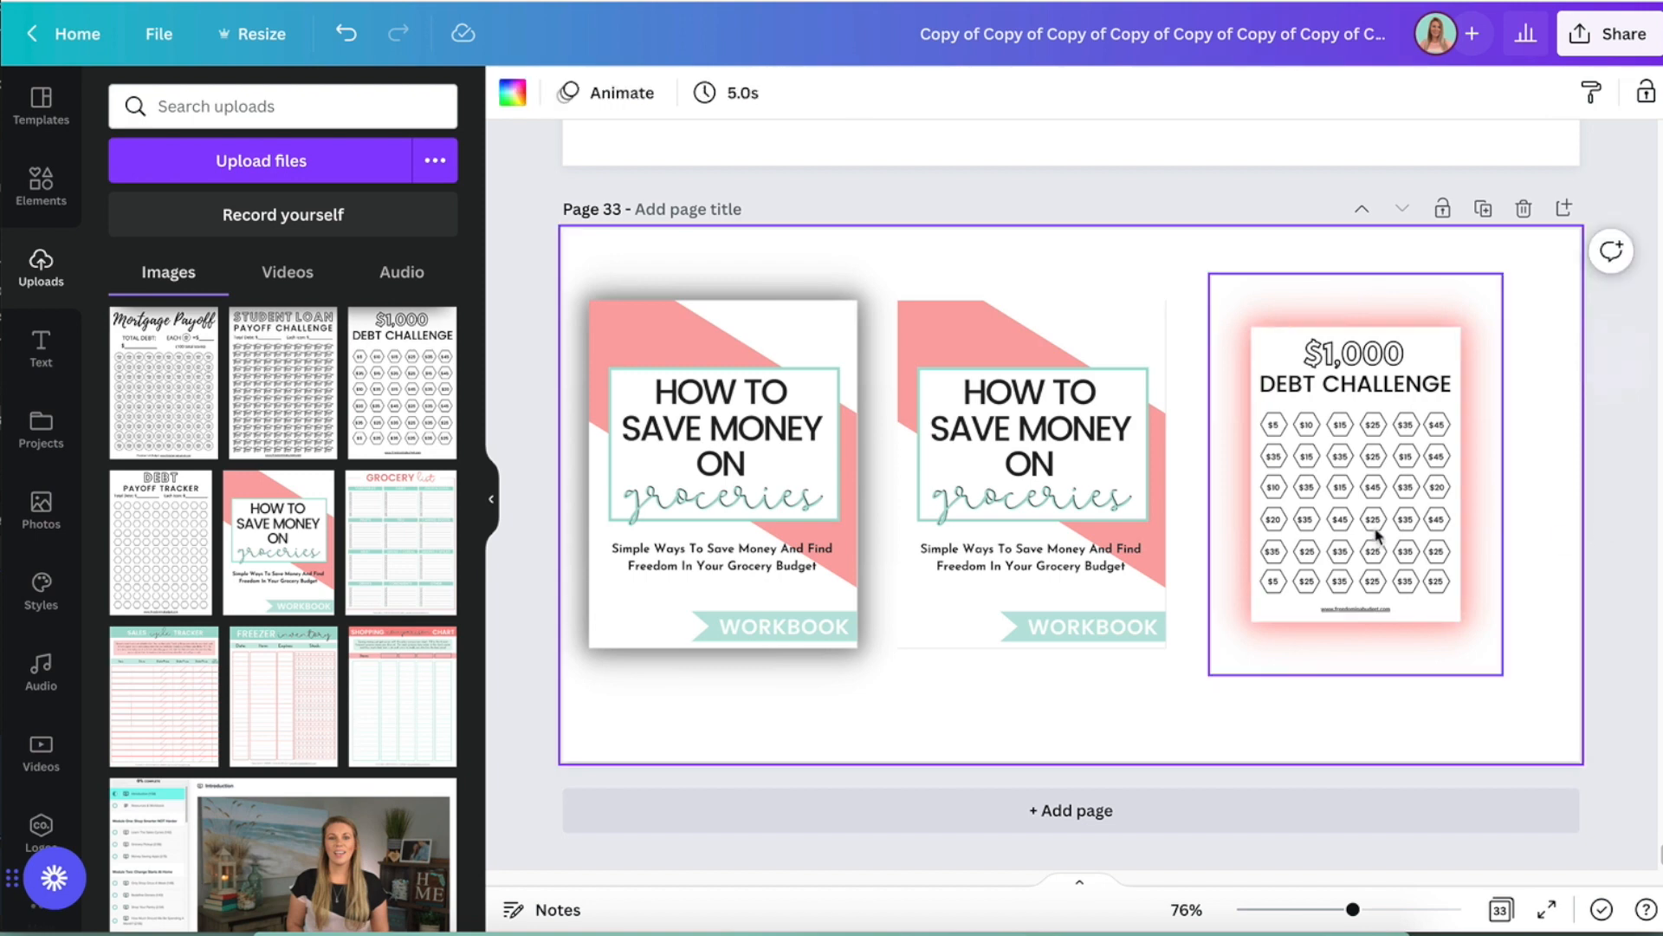
click(1608, 450)
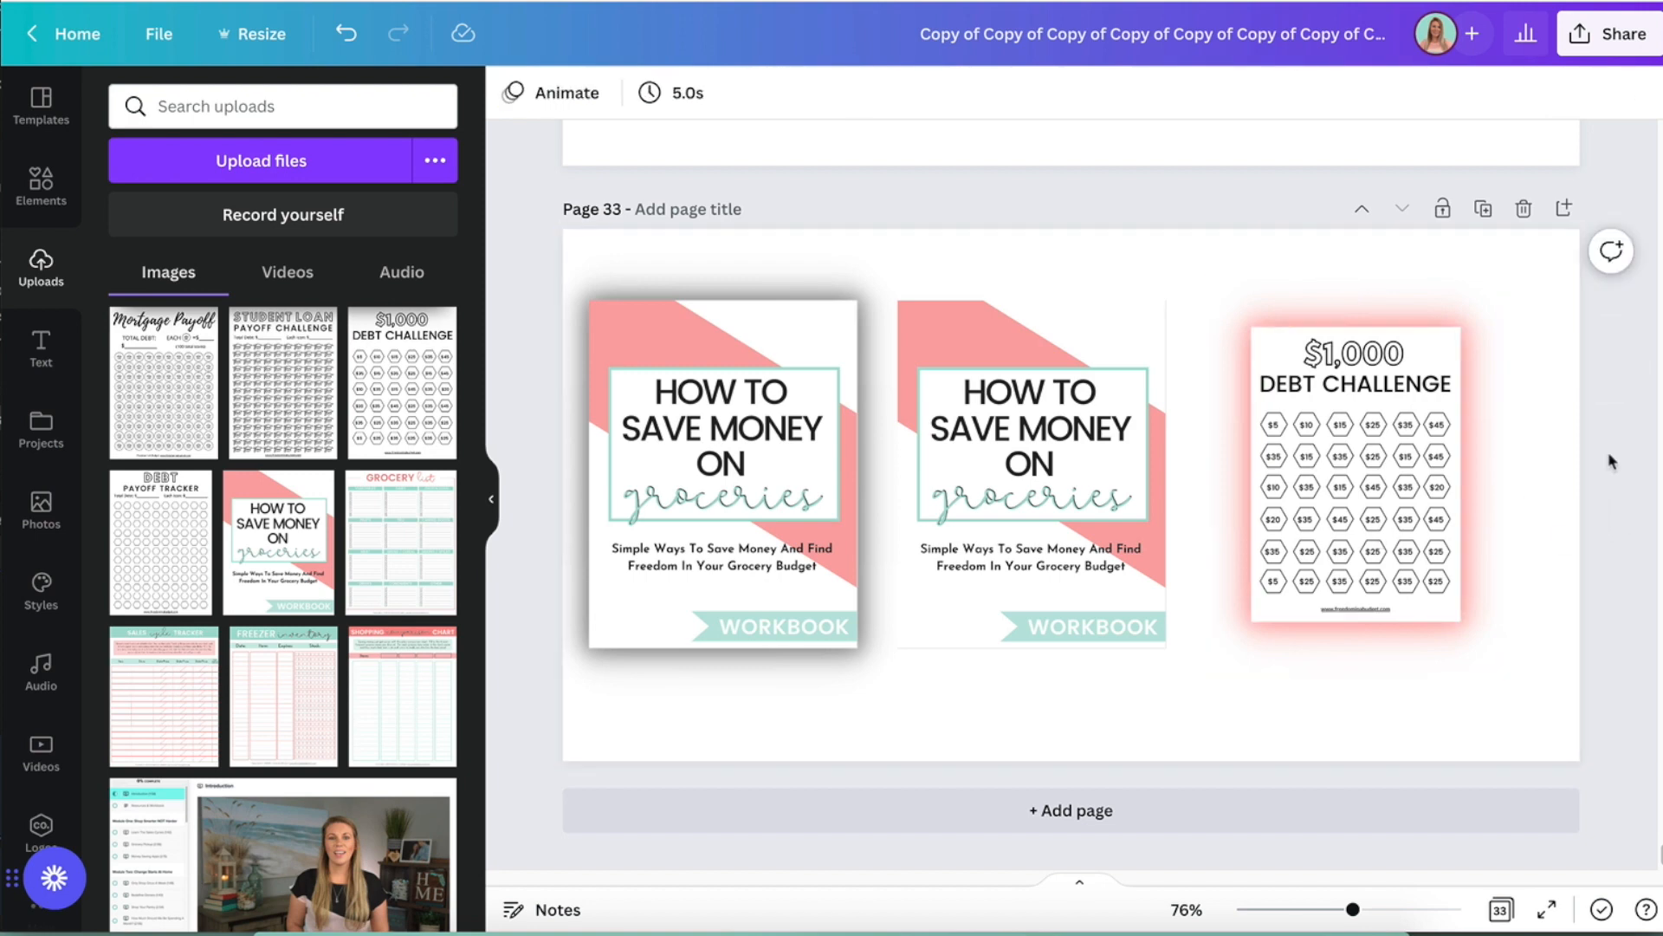